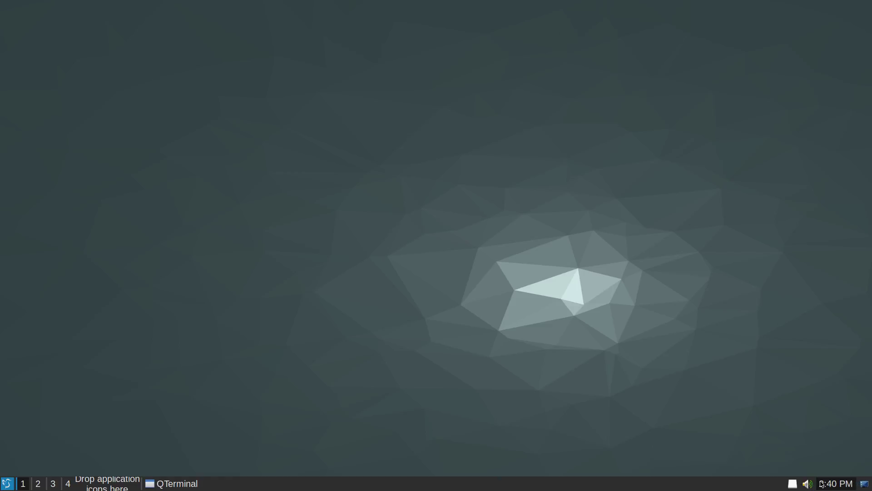
- View the panel calendar for December and November 2015, then show the list of removable storage devices
click(823, 484)
click(795, 443)
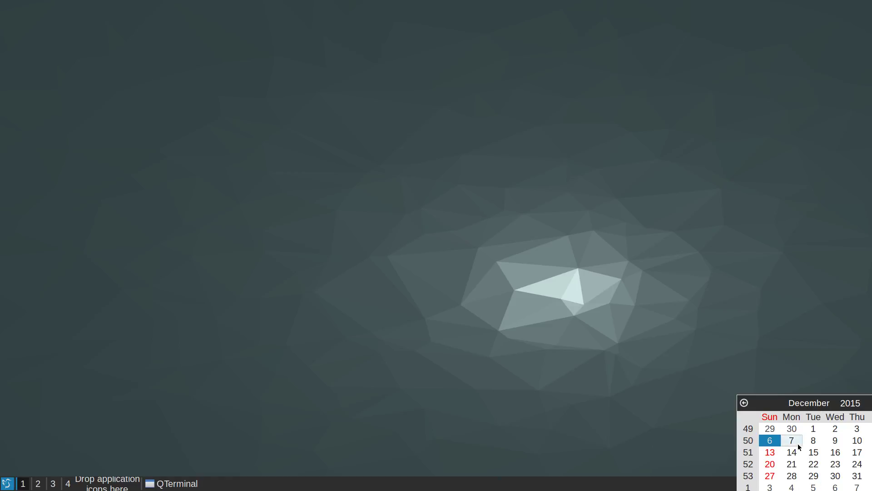
click(776, 442)
click(744, 402)
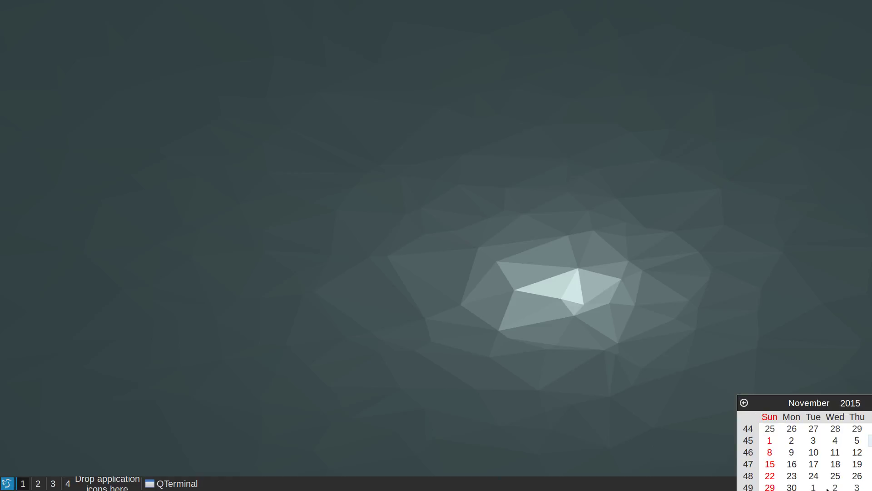
click(725, 371)
click(797, 485)
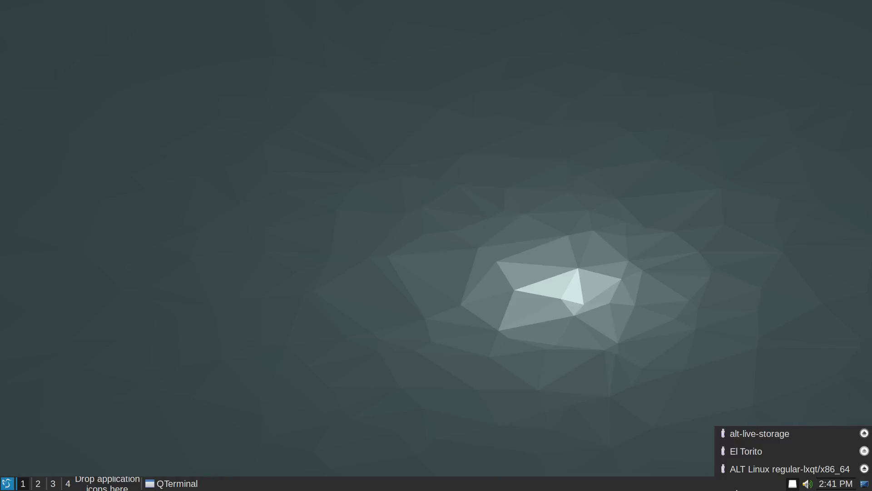
- Switch to QTerminal and list the available commands beginning with lx, then those beginning with lxqt
click(254, 483)
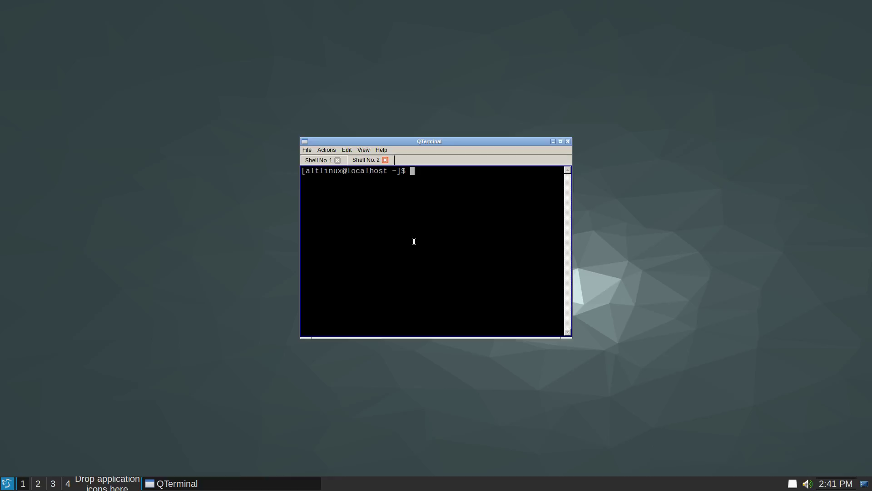
text(lx)
key(Tab)
key(Tab)
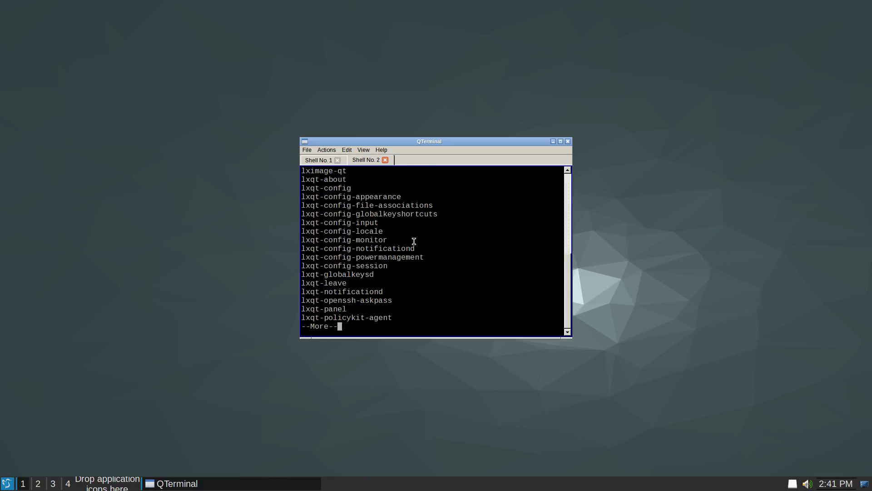
text(q)
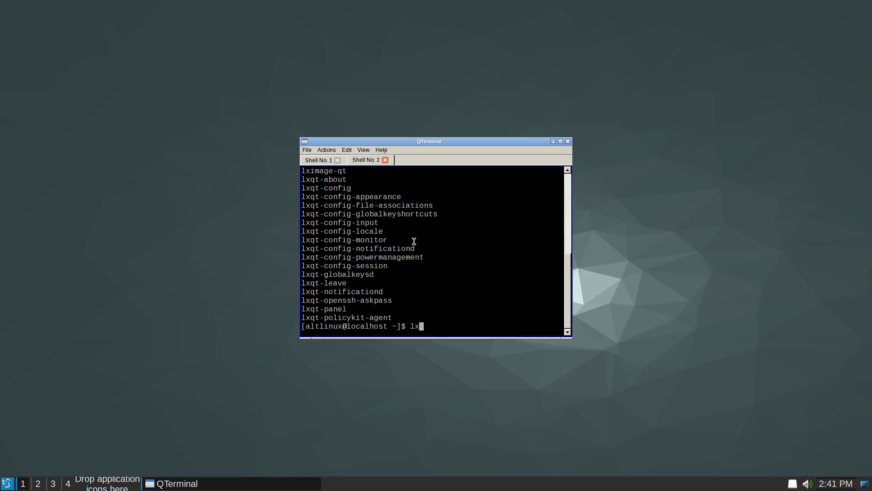
text(qt)
key(Tab)
key(Tab)
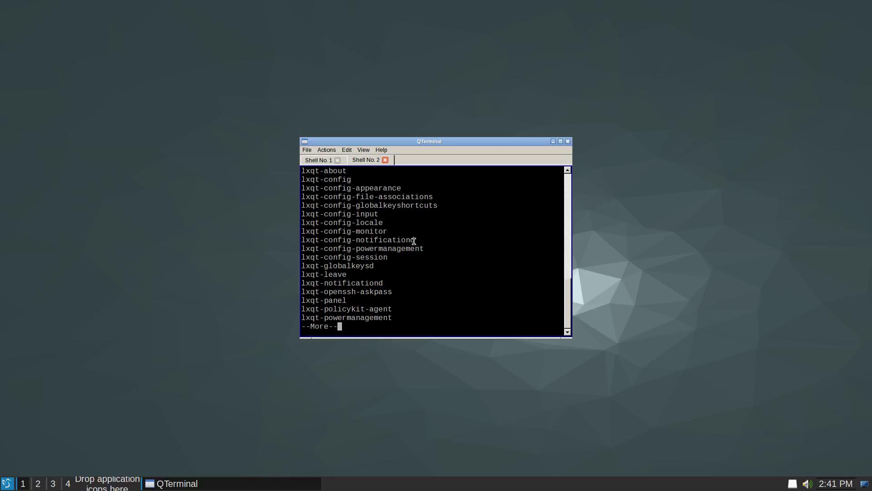
- Maximize the terminal window, abort the paged listing and enlarge the terminal text by three increments
double_click(440, 142)
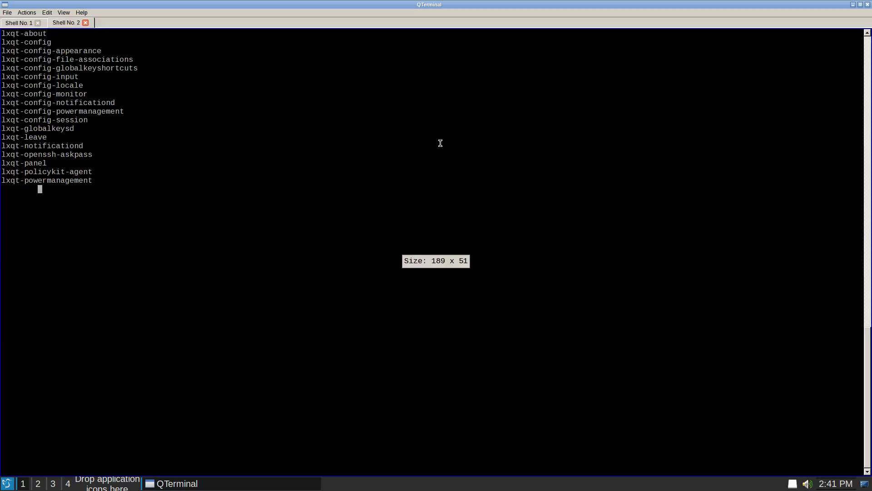
key(ctrl+c)
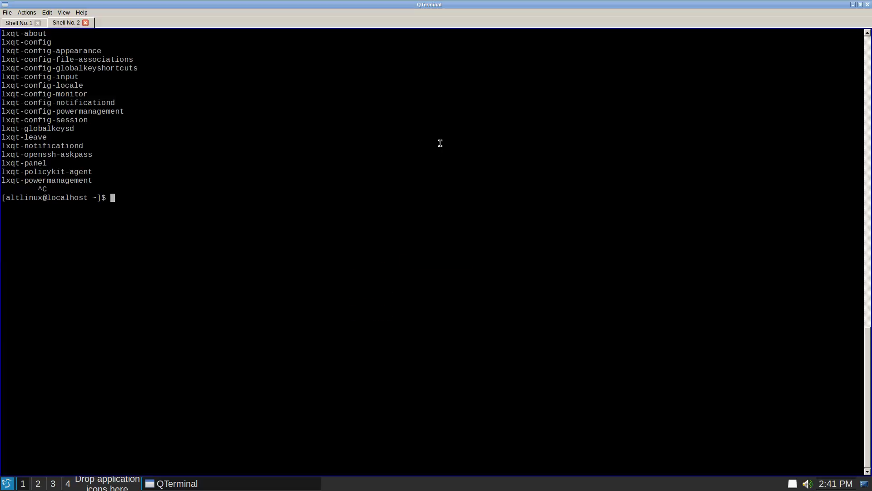
key(ctrl+plus)
key(ctrl+plus)
key(ctrl+plus)
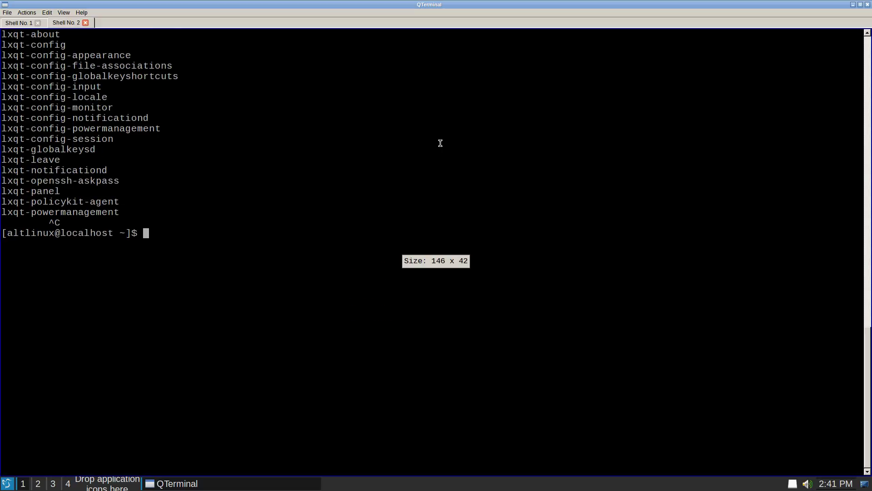
- Clear the terminal, list all completions for the lxqt- command prefix, and minimize the terminal window
key(ctrl+l)
text(lsxq)
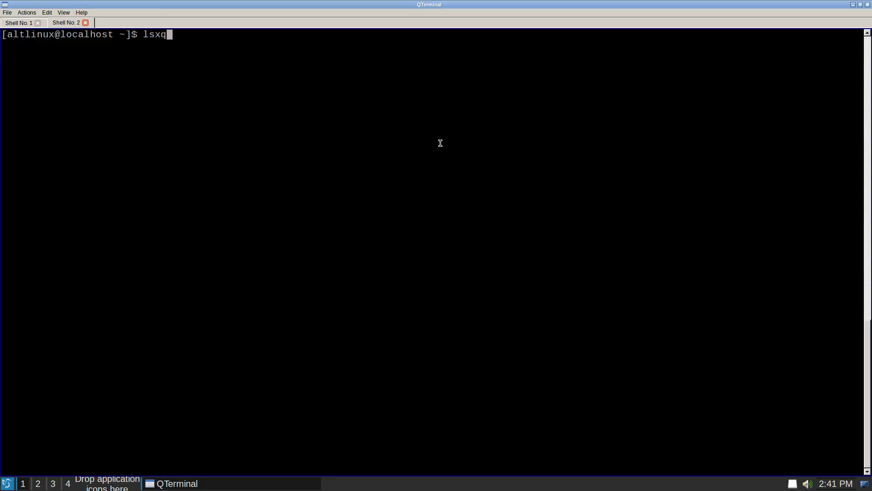
key(BackSpace)
key(BackSpace)
key(BackSpace)
text(xqt)
key(Tab)
key(Tab)
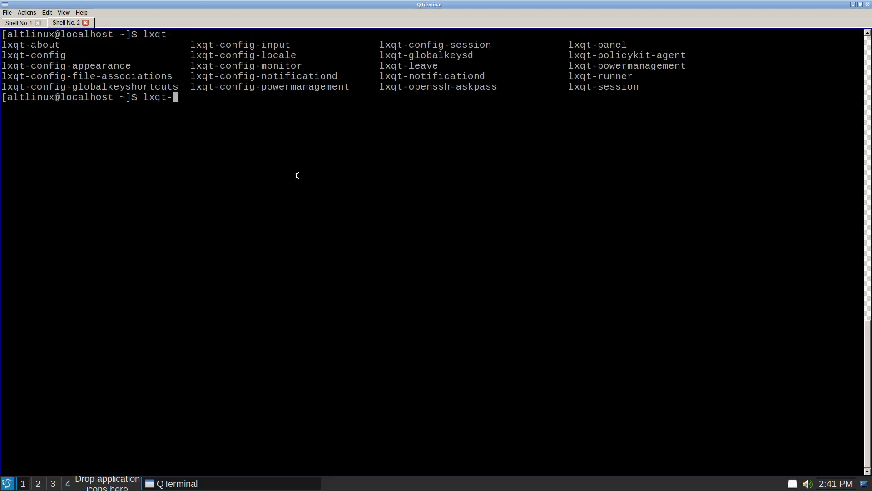
click(177, 483)
- Cycle through the four virtual desktops and return to desktop 1
scroll(68, 483, down, 1)
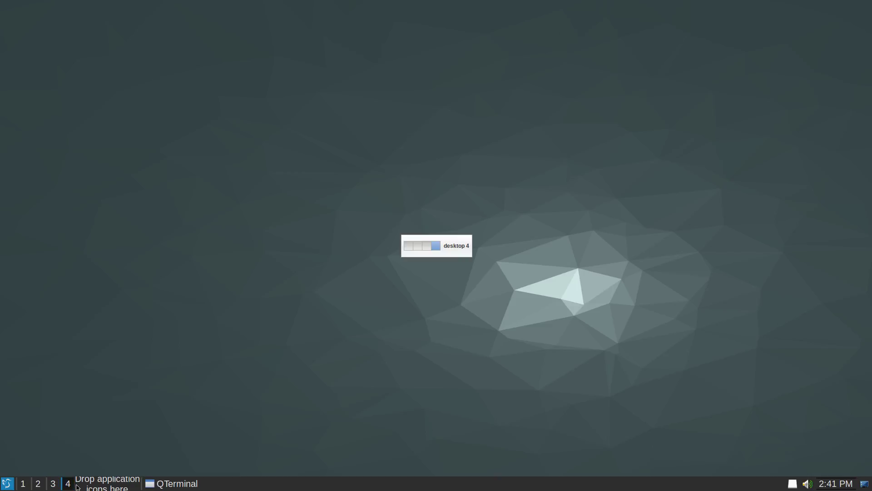
scroll(27, 488, down, 5)
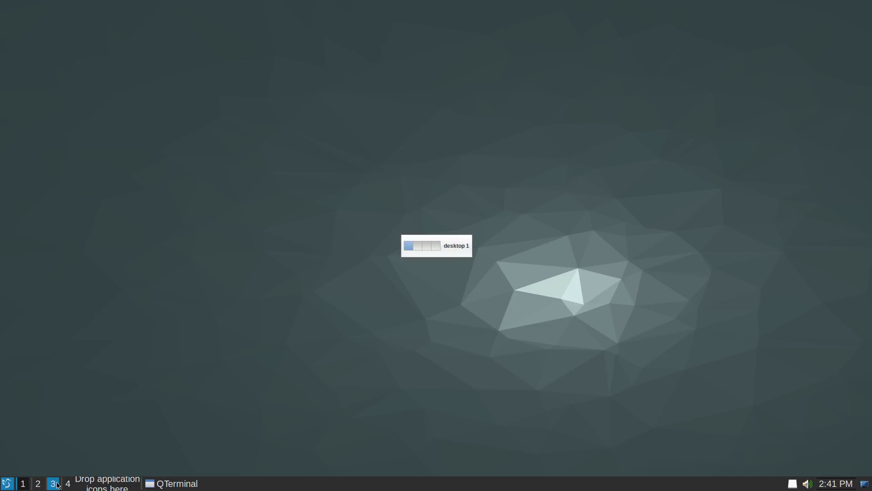
scroll(25, 488, up, 1)
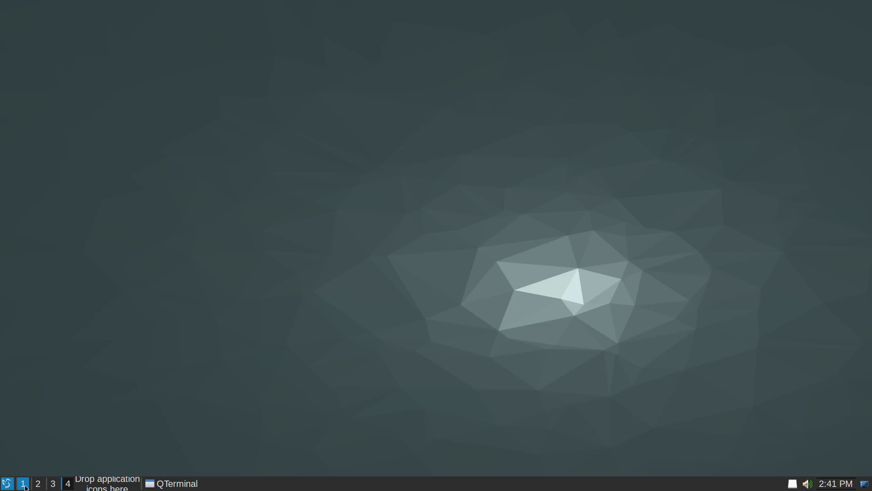
- Create a folder on the desktop with the default name New folder
right_click(268, 191)
mouse_move(272, 194)
click(435, 196)
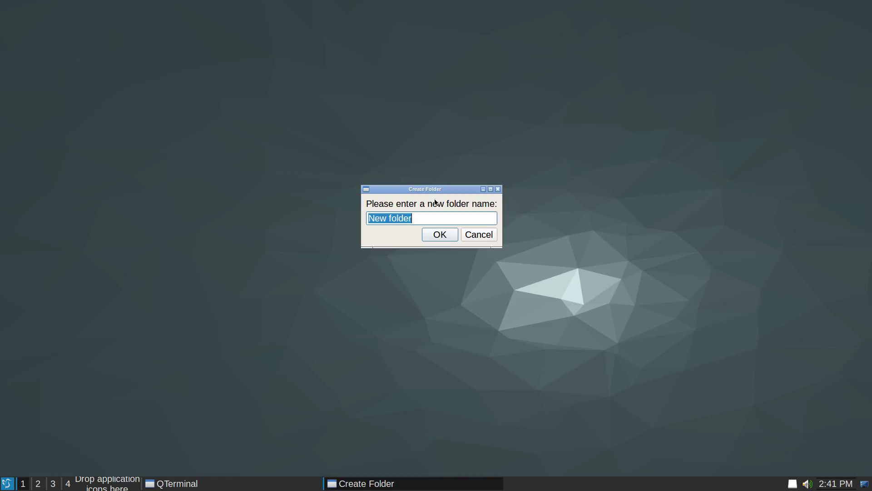
click(440, 234)
- Create an empty text file on the desktop with the default name New text file
right_click(243, 170)
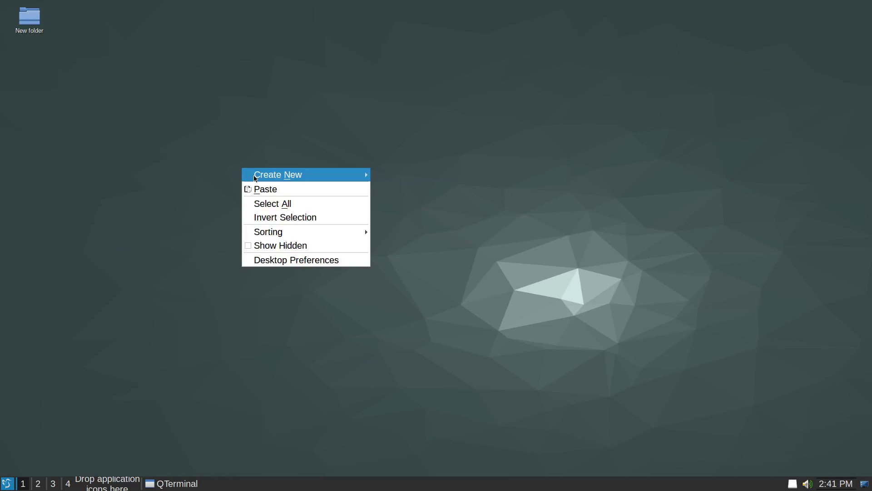
mouse_move(255, 174)
click(409, 193)
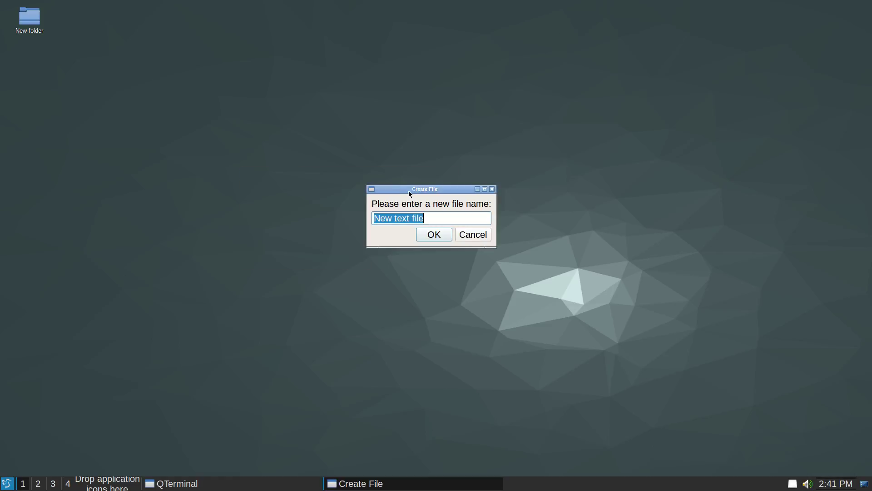
click(438, 236)
- Look at the wallpaper file chooser and background color picker in Desktop Preferences, closing everything without changes
right_click(241, 168)
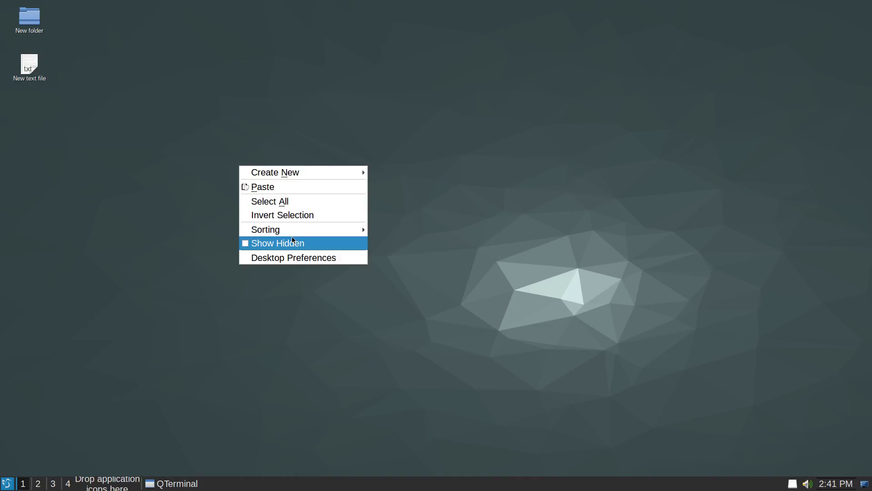
click(302, 257)
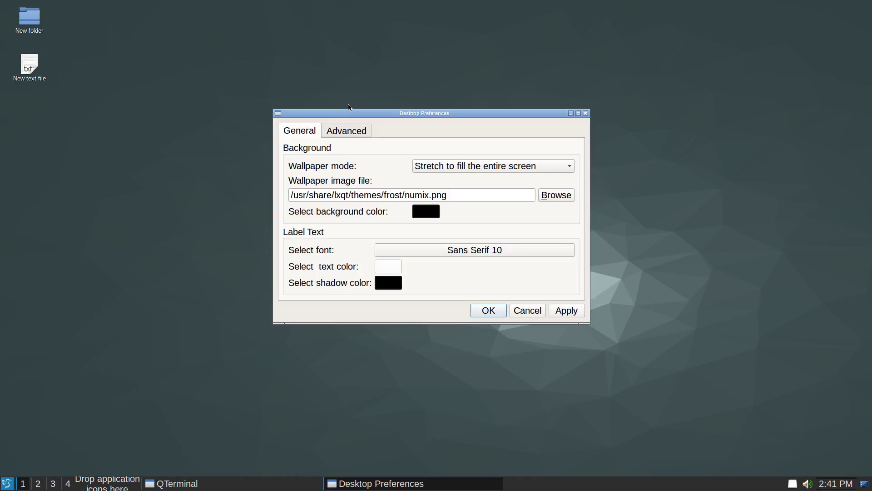
click(562, 197)
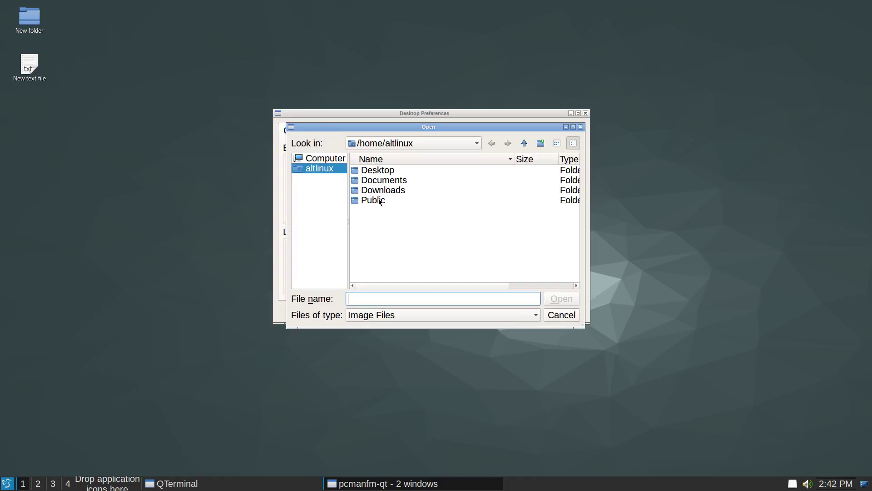
key(Escape)
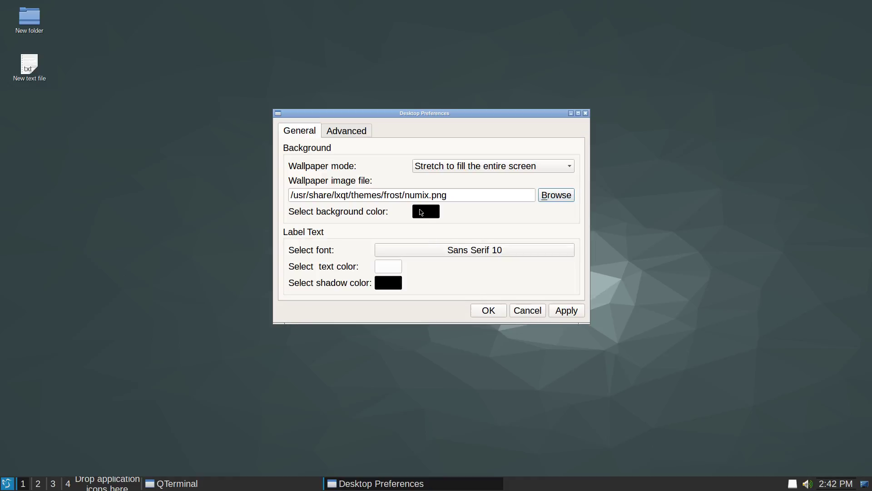
click(420, 213)
key(Escape)
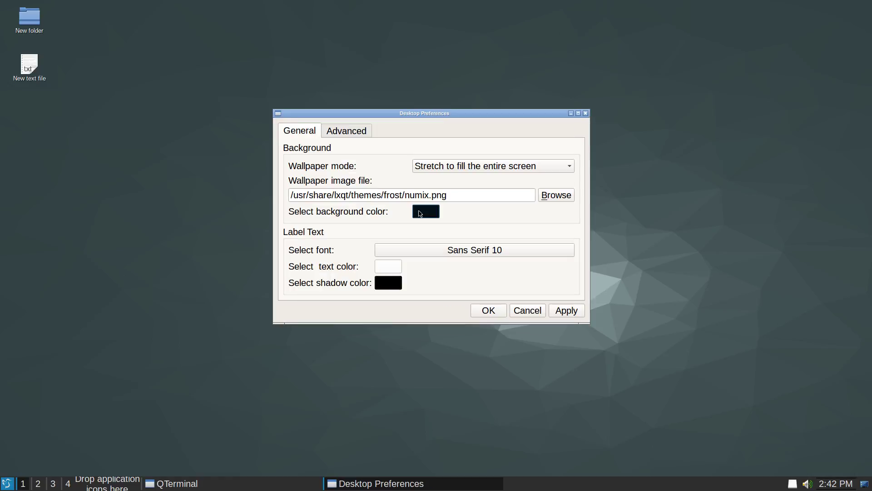
key(Escape)
- Set the desktop icon label font to Sans Serif 14 in Desktop Preferences and apply it
right_click(165, 121)
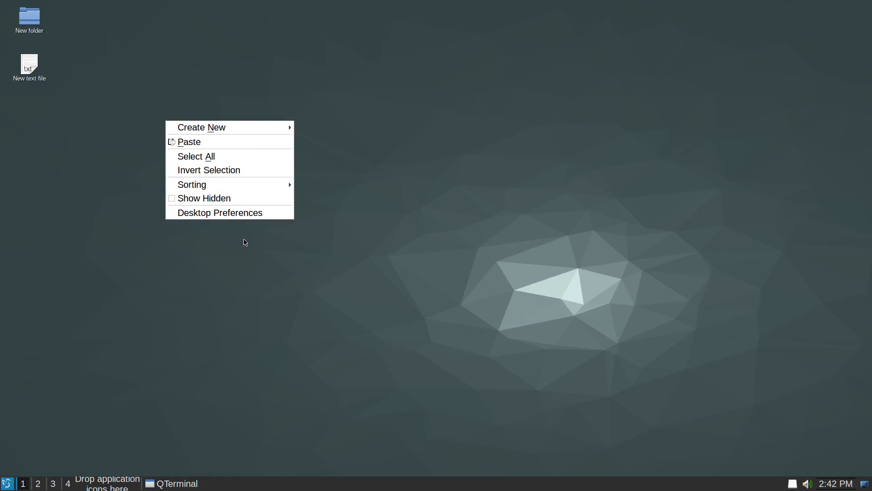
click(242, 213)
click(396, 252)
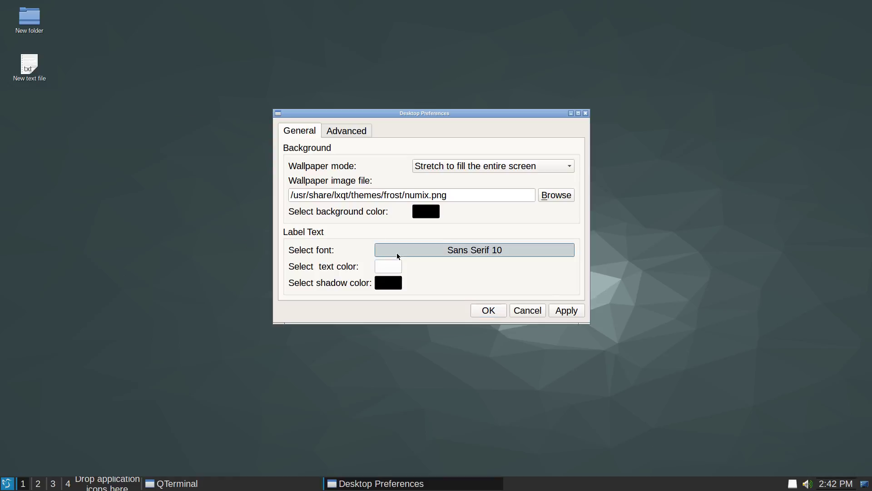
scroll(523, 200, up, 1)
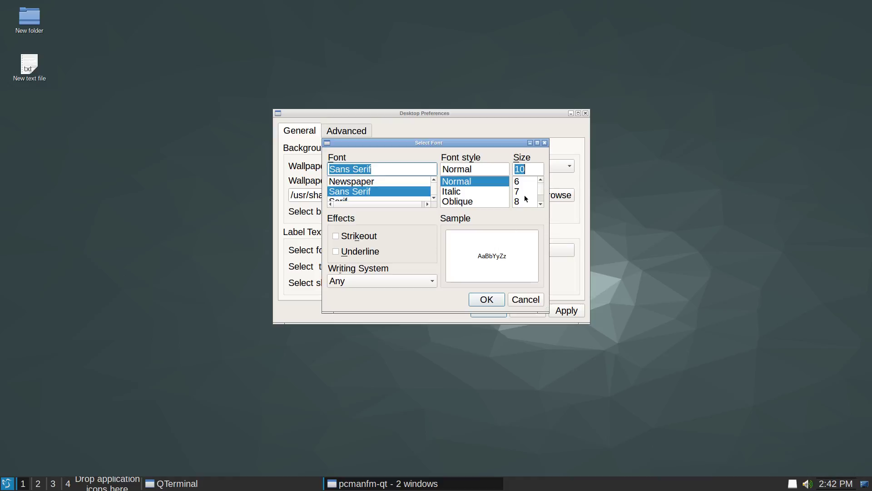
scroll(526, 199, down, 3)
click(525, 193)
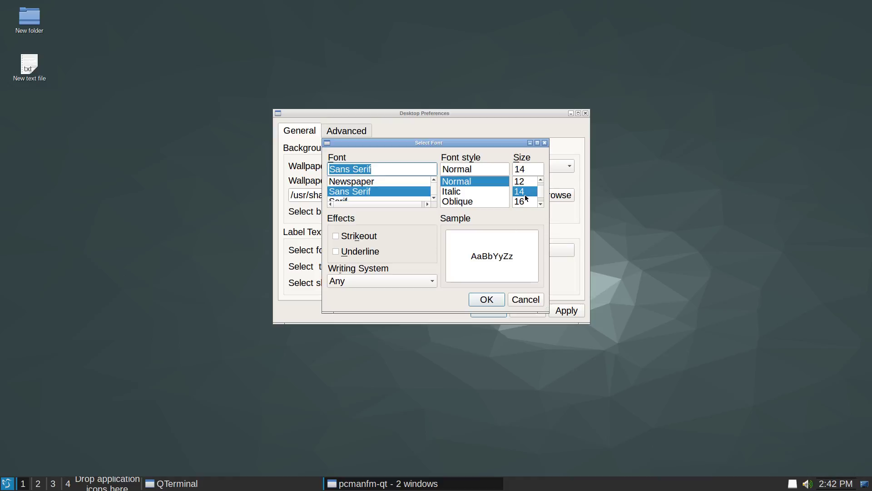
click(478, 305)
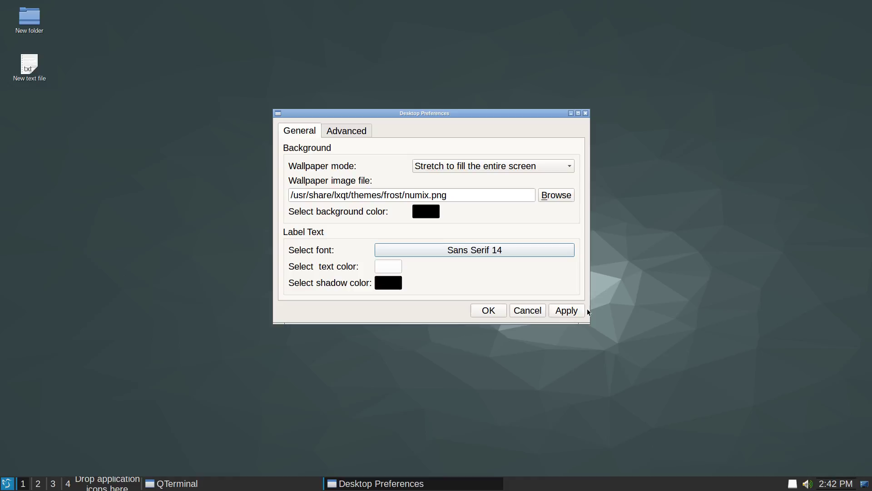
click(573, 314)
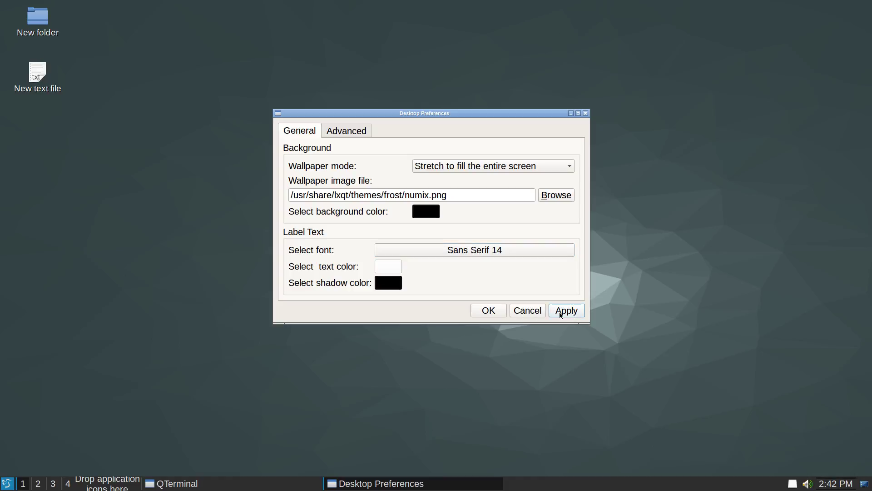
- Enable showing the window manager's menus when the desktop is clicked, and confirm the Desktop Preferences
click(339, 127)
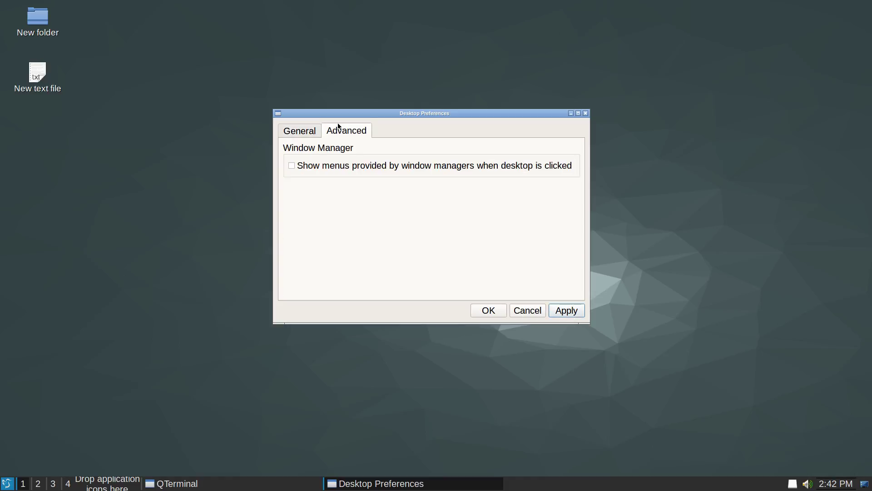
click(335, 165)
click(568, 311)
click(492, 312)
- Examine the properties of New text file, including its Open With applications and its permissions, and close the dialog
right_click(45, 75)
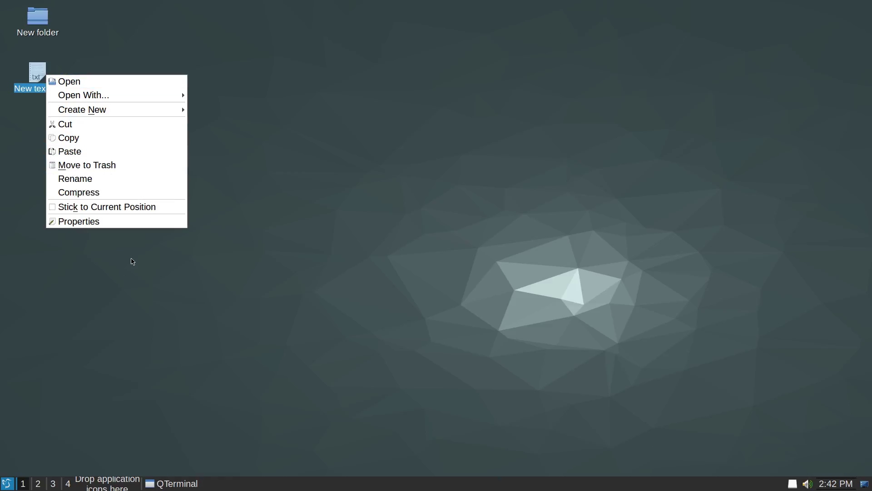
click(125, 221)
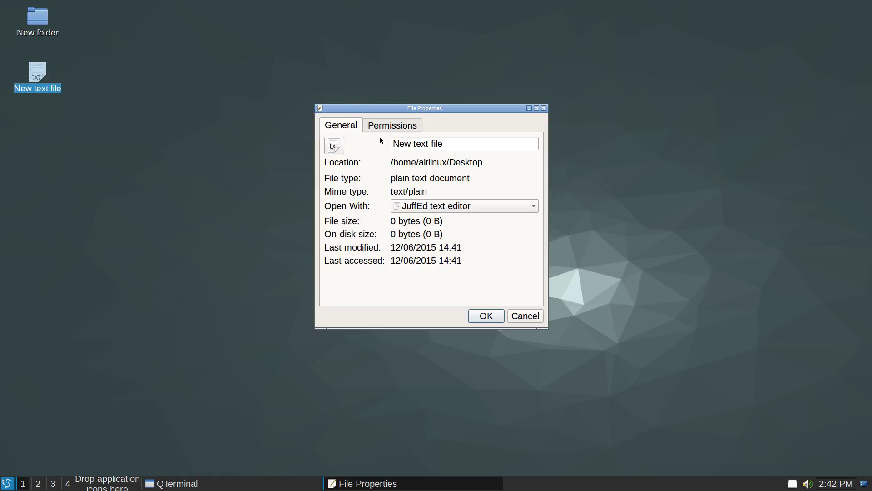
click(416, 207)
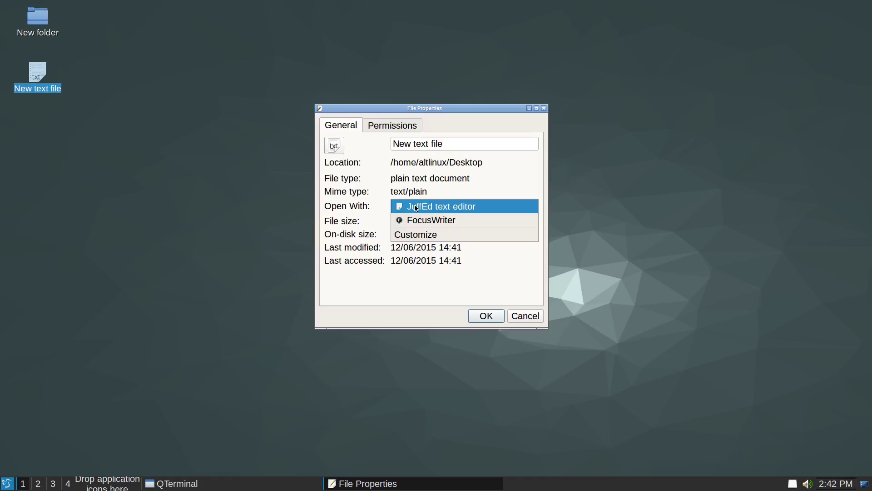
click(417, 208)
click(398, 129)
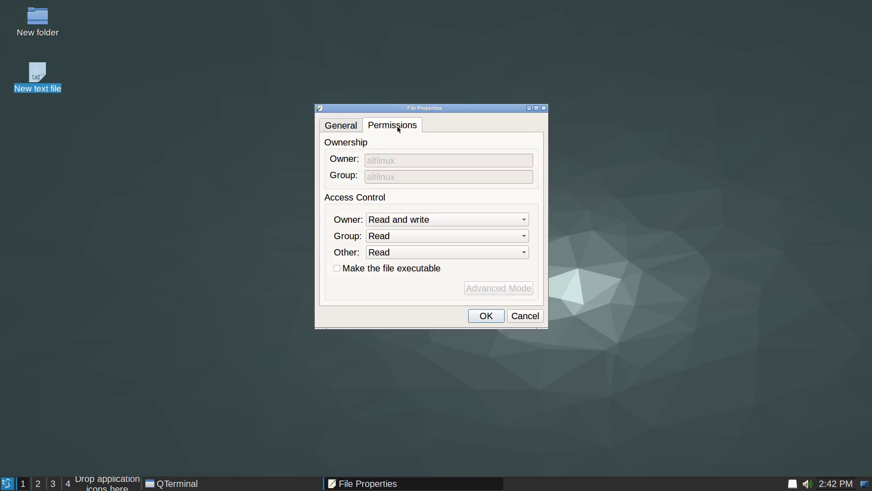
click(483, 317)
- Compare the window manager's menu on the empty desktop with the context menu of New text file, leaving both without choosing anything
right_click(22, 65)
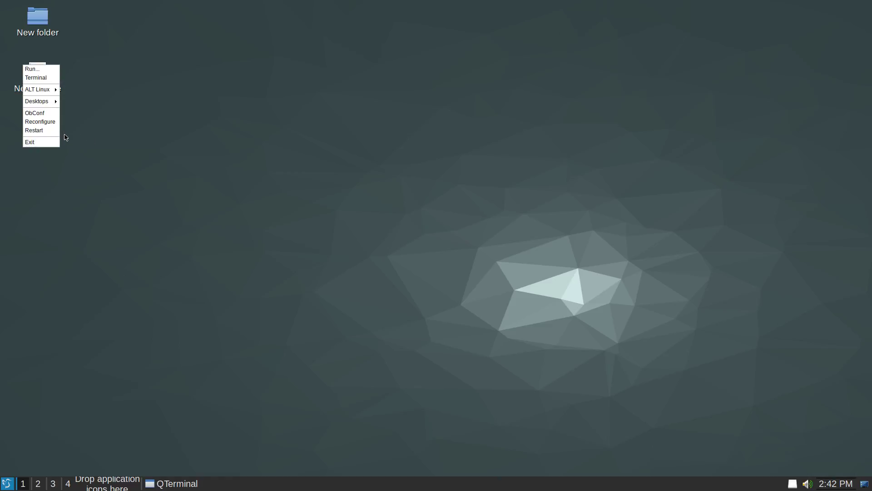
click(91, 131)
right_click(36, 81)
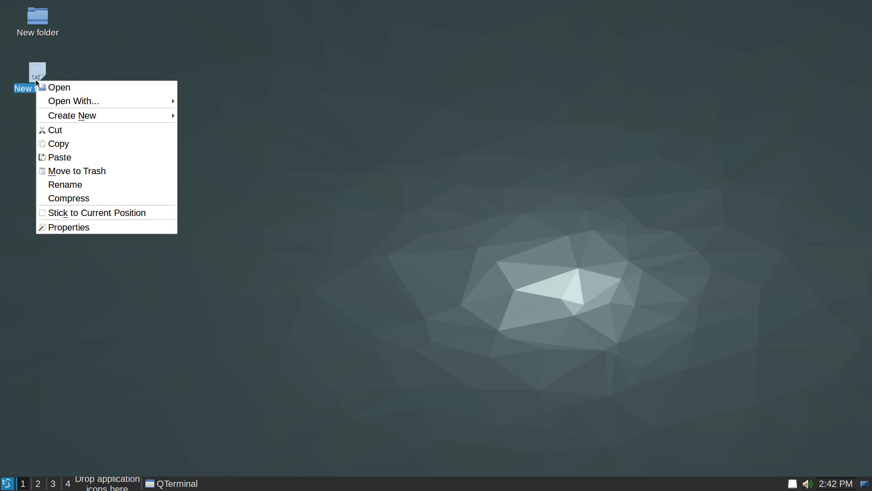
click(8, 153)
right_click(8, 153)
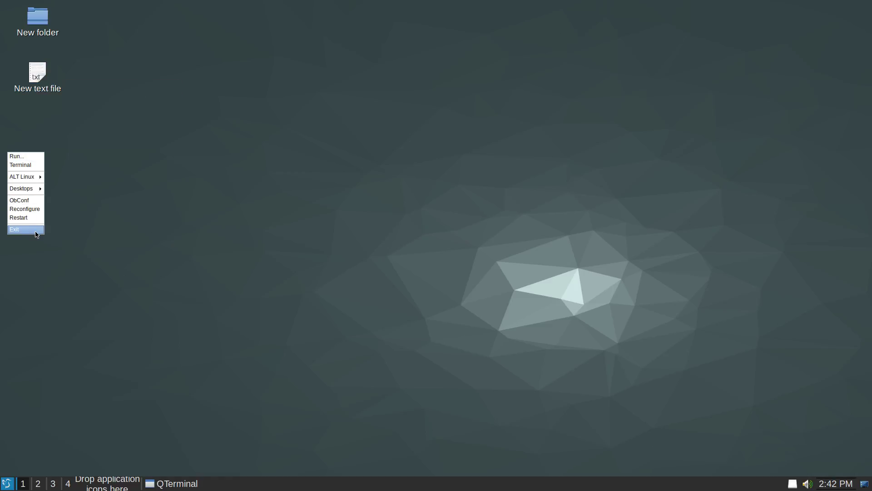
click(37, 208)
- Look at the window manager's ALT Linux and Desktops entries, and call up the Exit Openbox prompt and cancel it
right_click(69, 186)
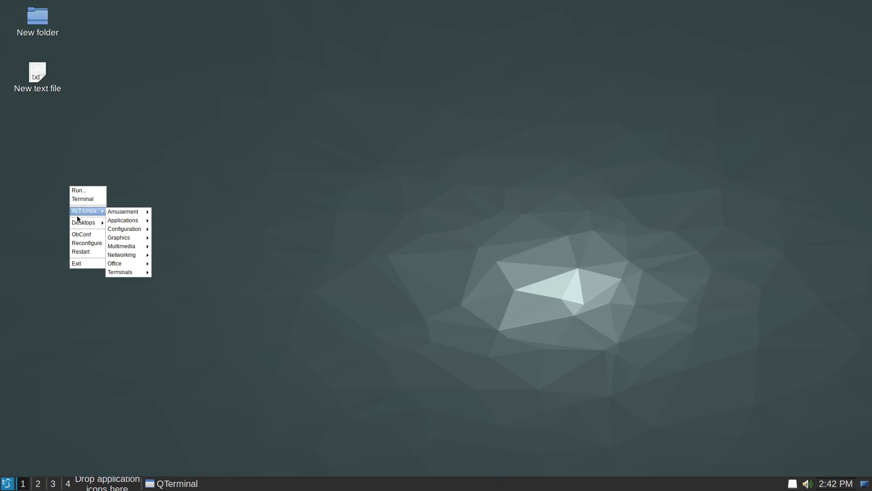
mouse_move(77, 223)
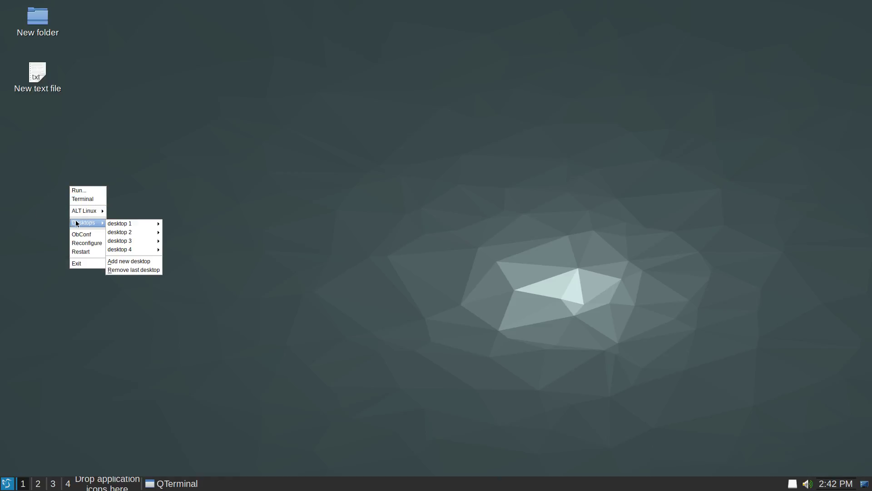
click(84, 265)
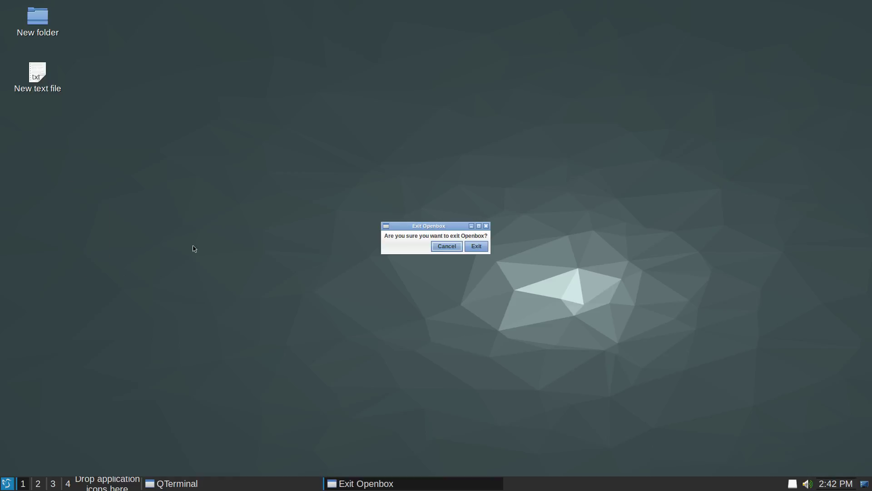
click(445, 249)
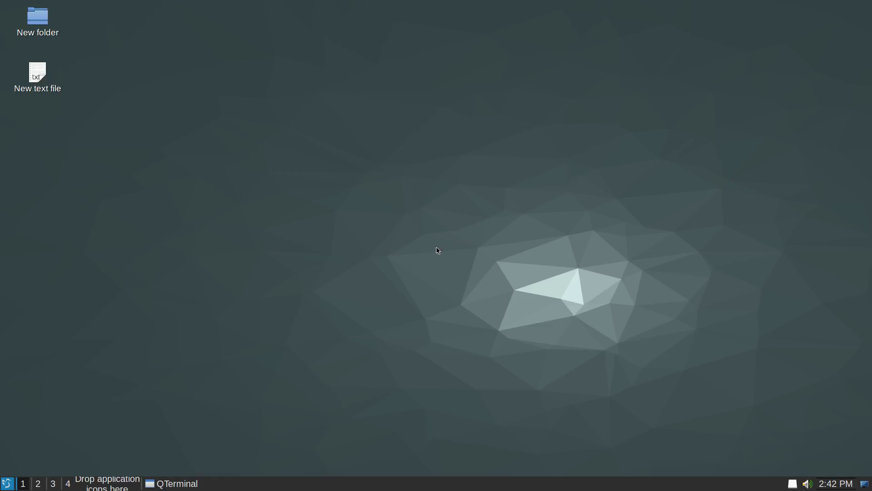
- Browse the ALT Linux application categories in the window manager's menu, including Networking, Configuration and Terminals, without launching anything
right_click(274, 253)
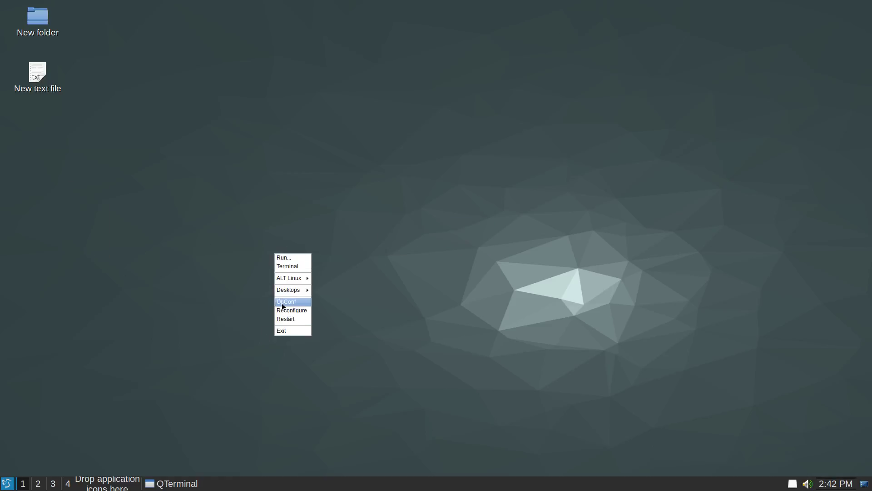
mouse_move(288, 291)
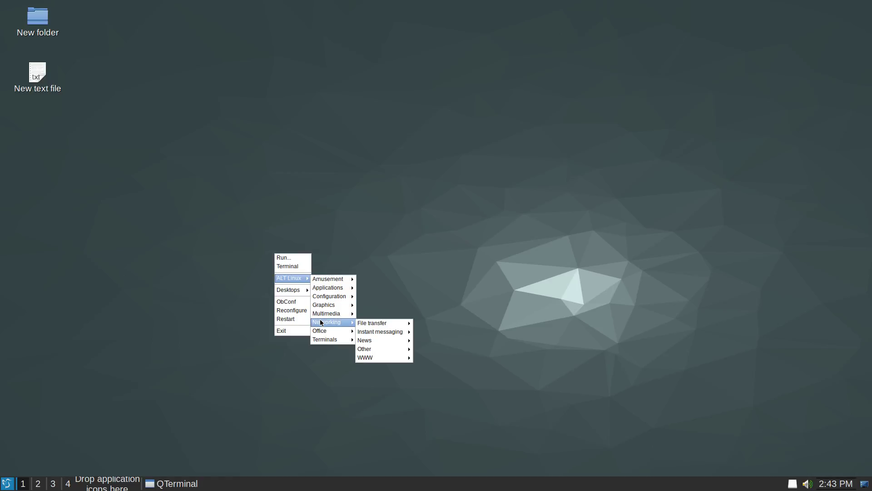
mouse_move(324, 314)
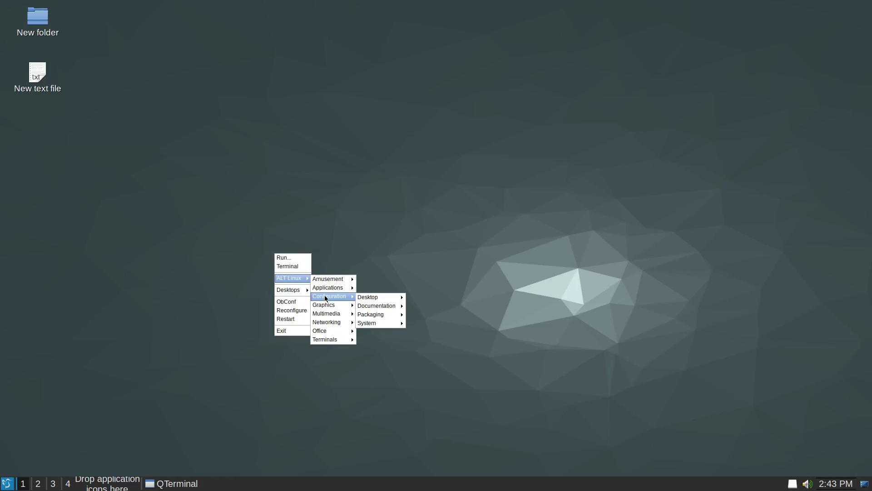
mouse_move(326, 282)
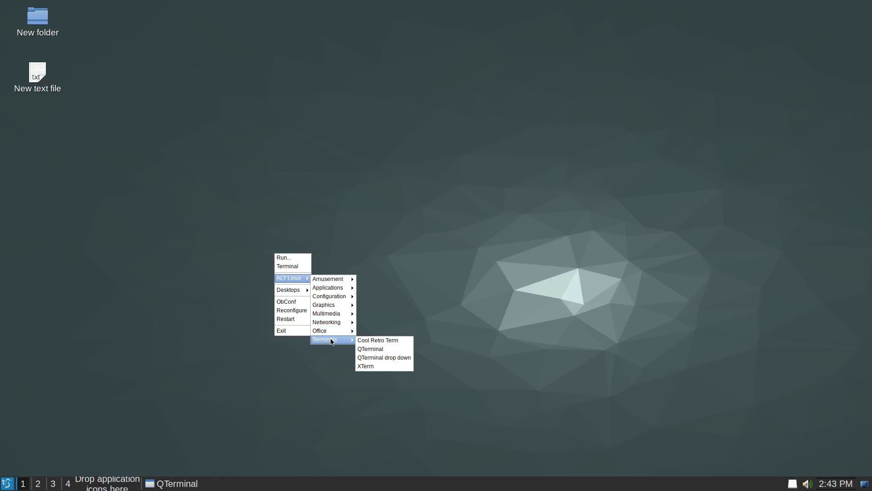
click(135, 343)
- Browse the LXQt main menu's application categories, including System Tools and Preferences, and open the About LXQt information
click(7, 484)
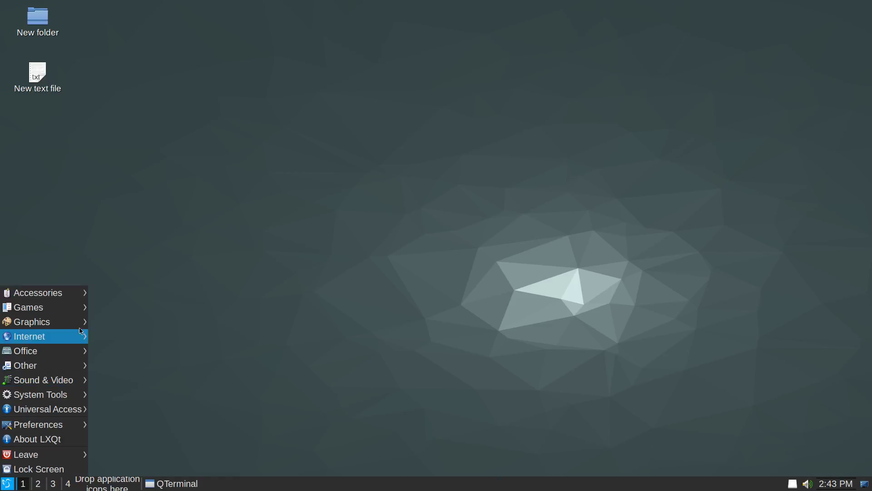
mouse_move(88, 300)
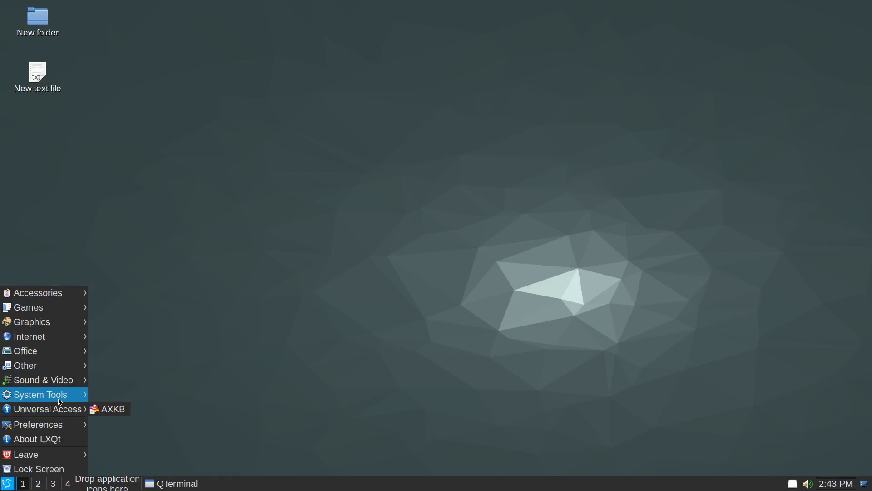
mouse_move(43, 367)
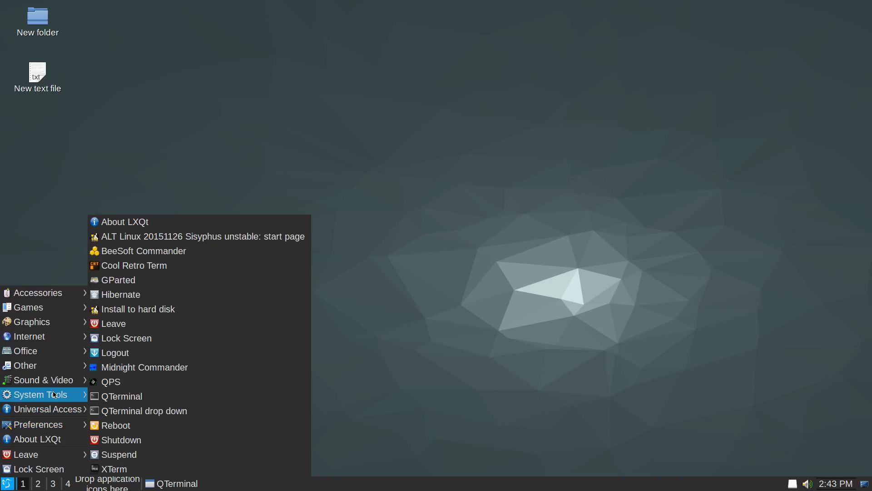
mouse_move(50, 423)
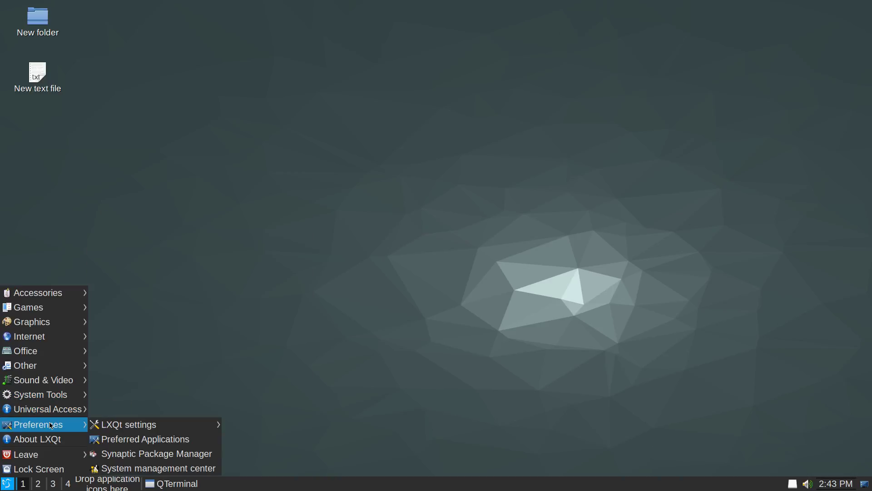
click(53, 439)
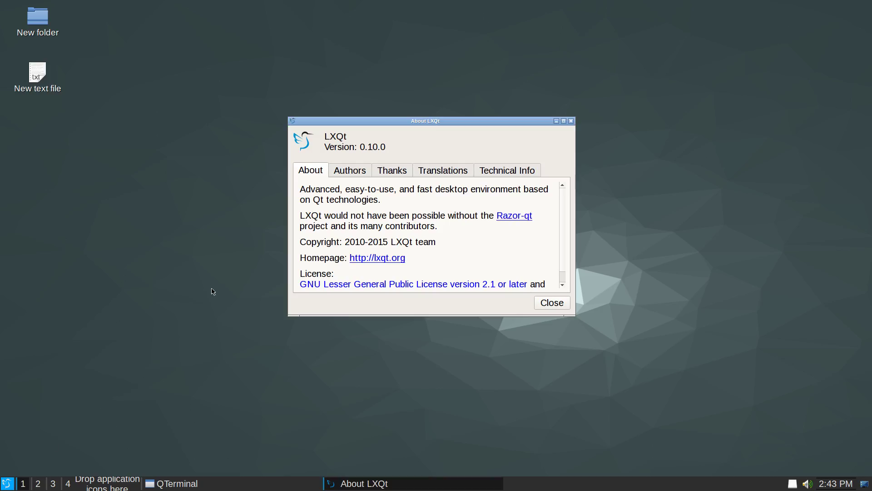
- Examine the authors, thanks, translations and technical information in About LXQt, and close the window
click(353, 175)
click(390, 173)
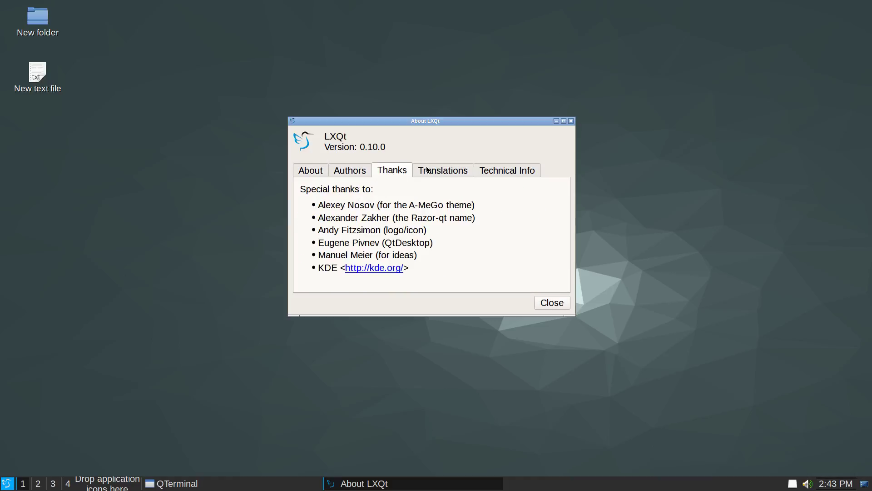
click(442, 172)
click(491, 172)
click(457, 173)
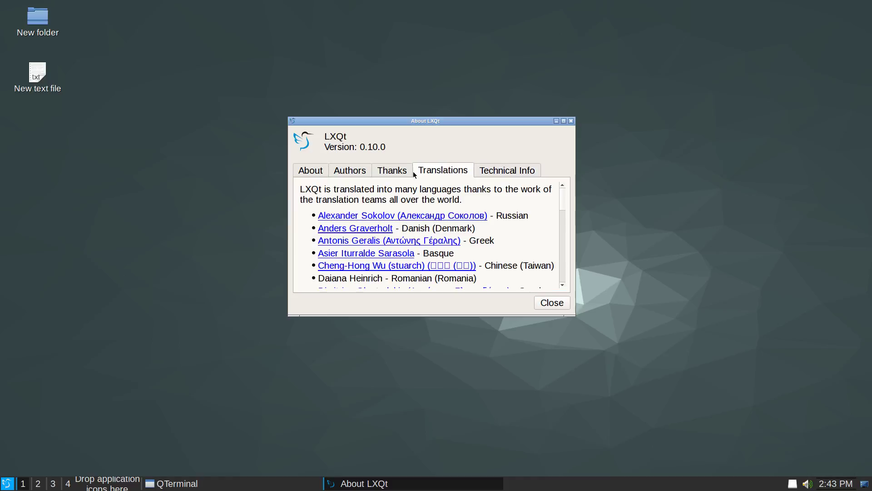
click(388, 173)
click(349, 172)
click(313, 174)
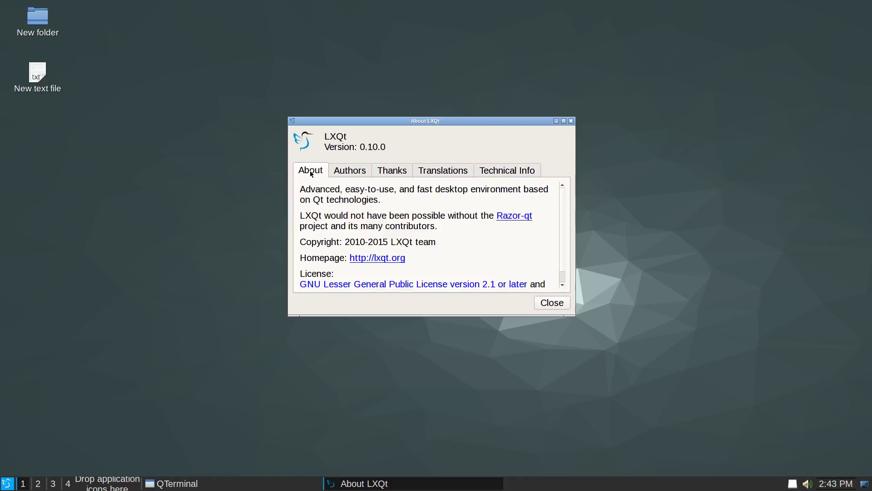
click(545, 302)
- Bring back the minimized QTerminal window and restore it from full screen to its smaller size
click(208, 486)
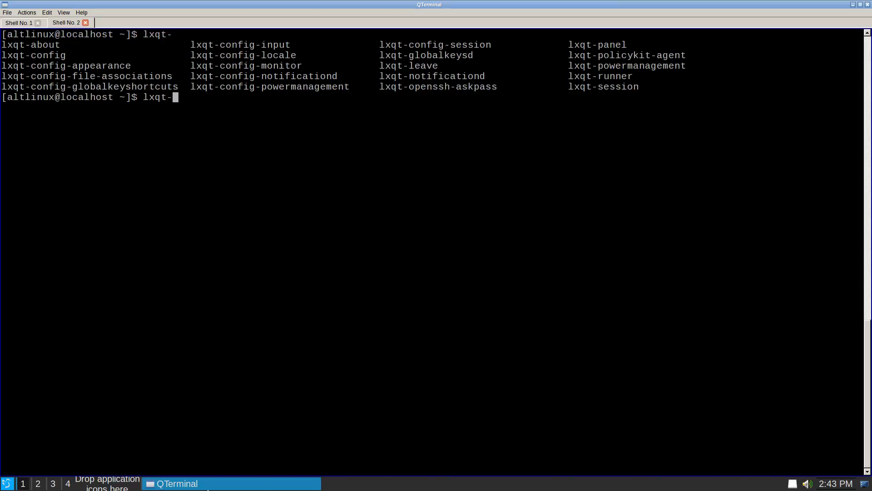
click(207, 487)
click(186, 486)
click(182, 483)
click(181, 483)
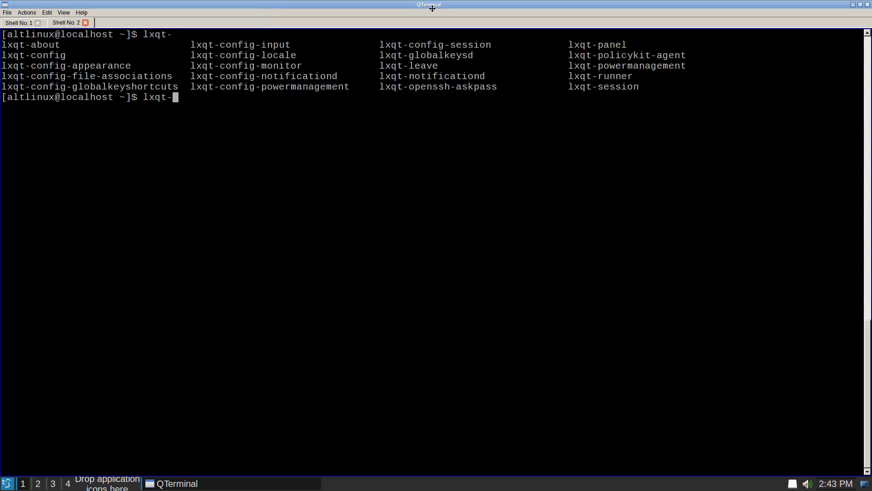
click(859, 5)
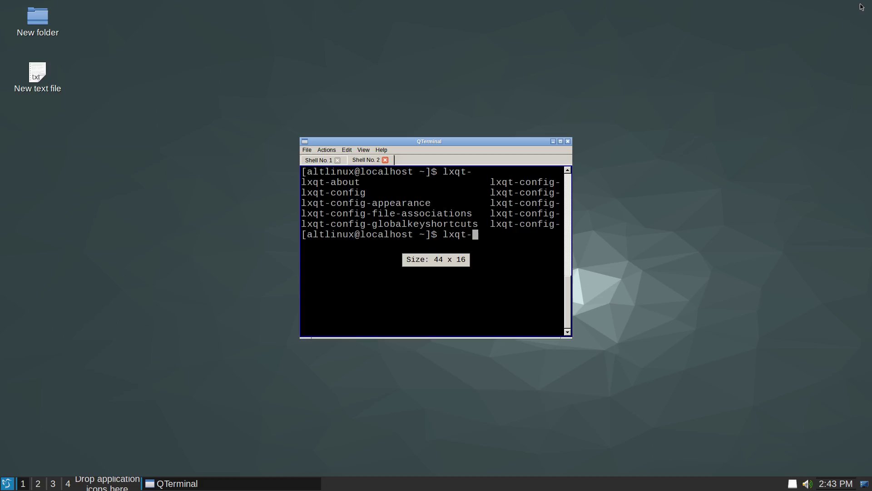
- Open New text file from the desktop in its default text editor
click(51, 75)
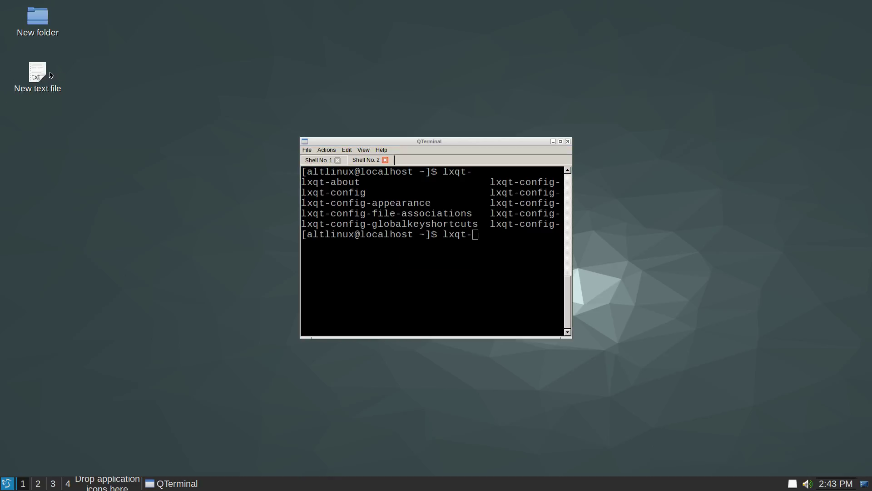
right_click(40, 82)
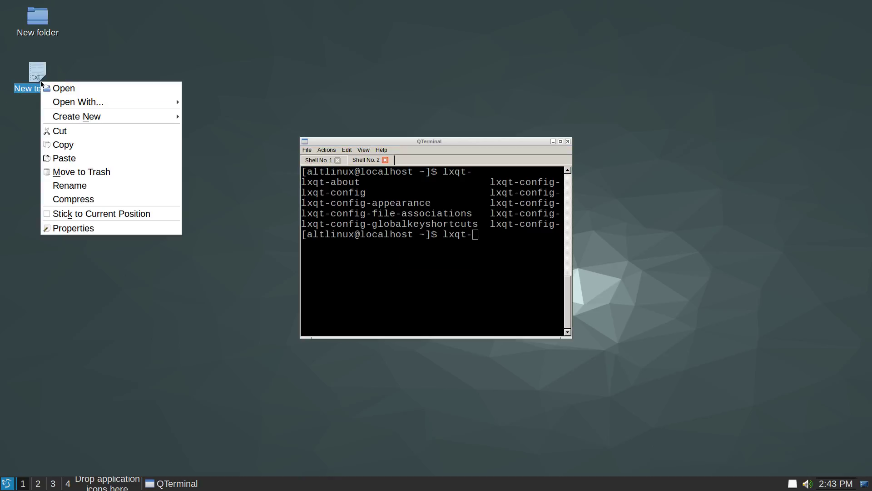
click(53, 86)
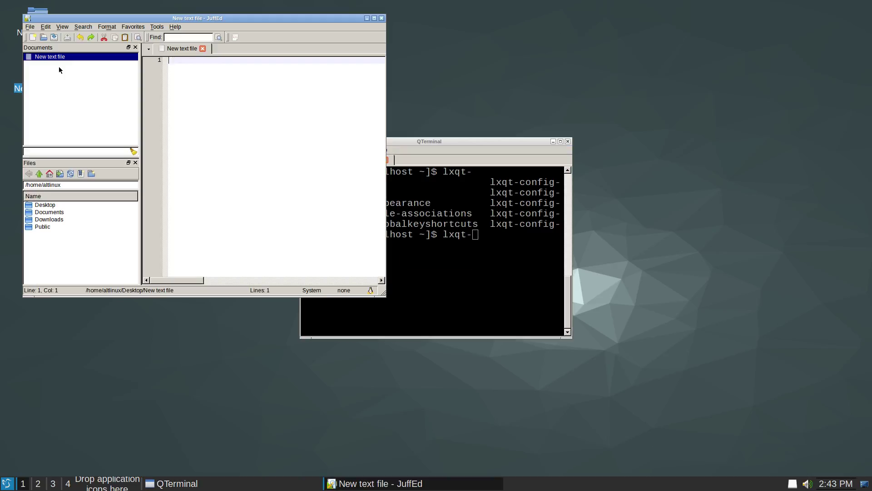
- Arrange the QTerminal and JuffEd windows side by side without overlap, with JuffEd fully on screen
drag(165, 18, 707, 78)
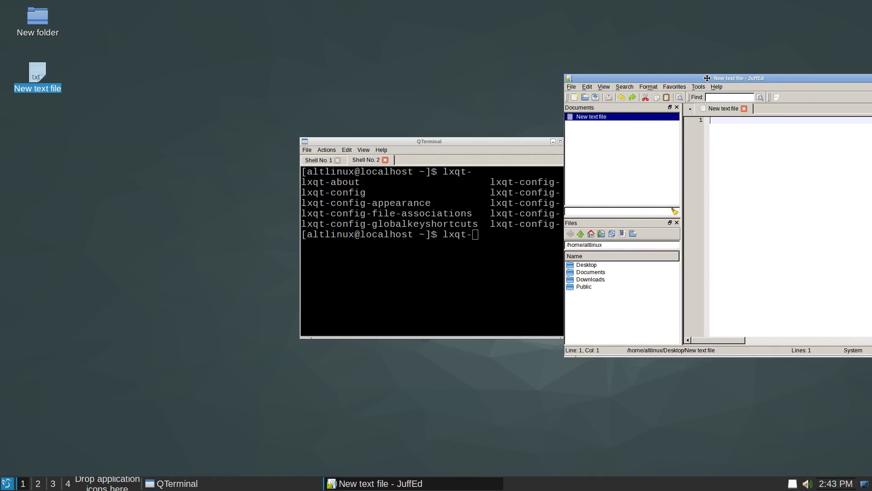
drag(457, 143, 272, 111)
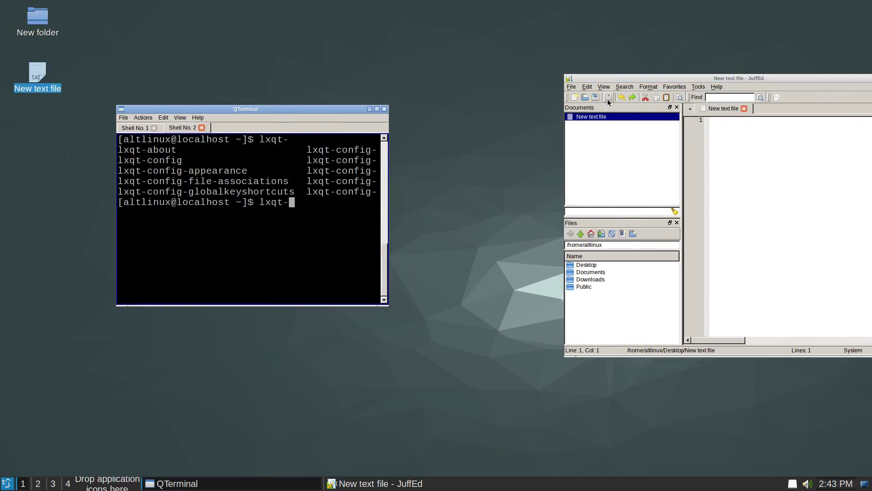
drag(630, 79, 491, 68)
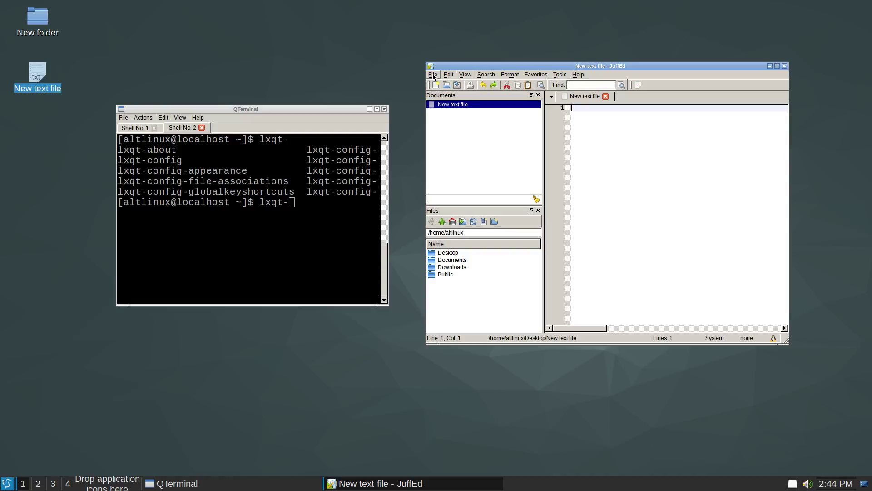
- Check which Qt version JuffEd uses in its About Qt information, close it and return to QTerminal
click(324, 213)
click(578, 74)
click(586, 93)
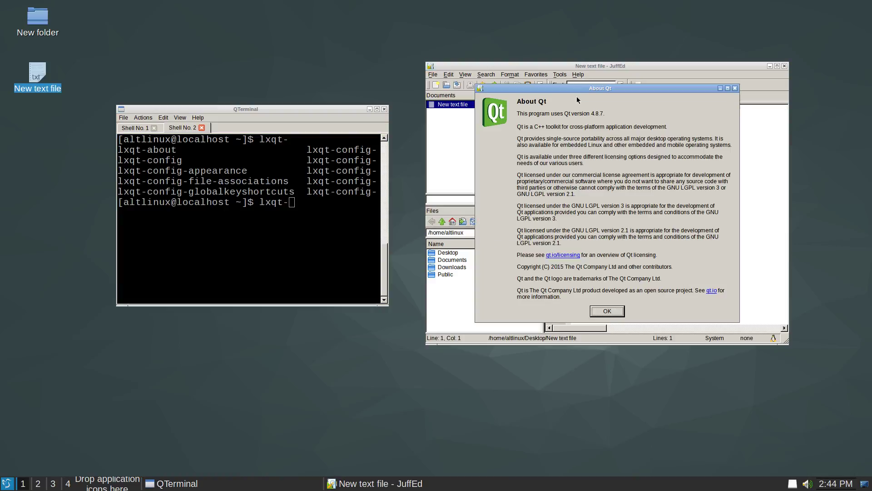
click(607, 311)
click(296, 242)
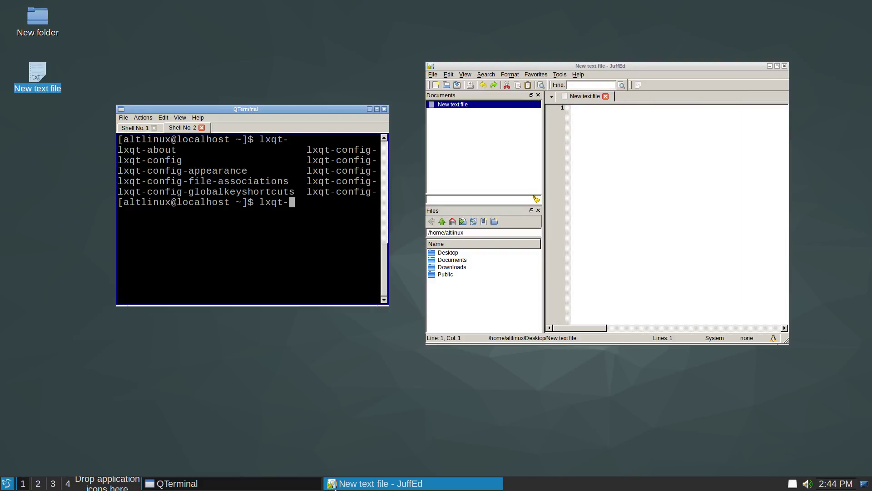
- Minimize and restore the JuffEd window, and return the focus to QTerminal
click(336, 485)
click(336, 485)
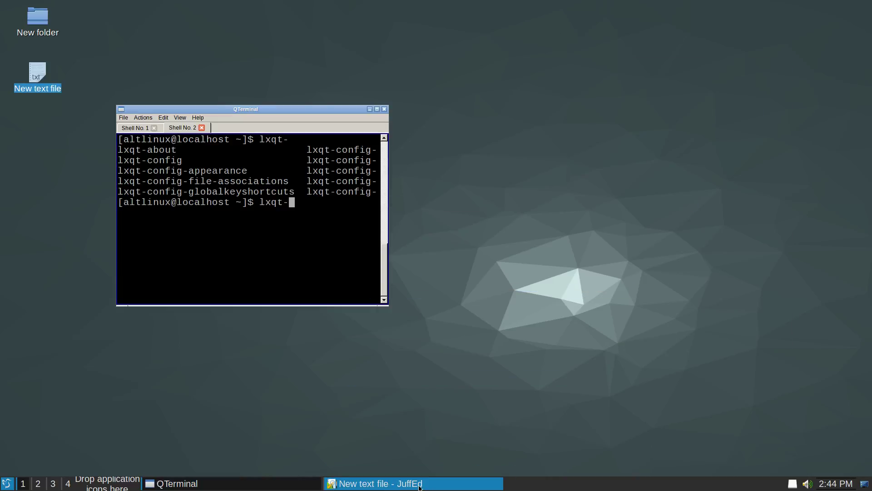
click(337, 485)
click(269, 483)
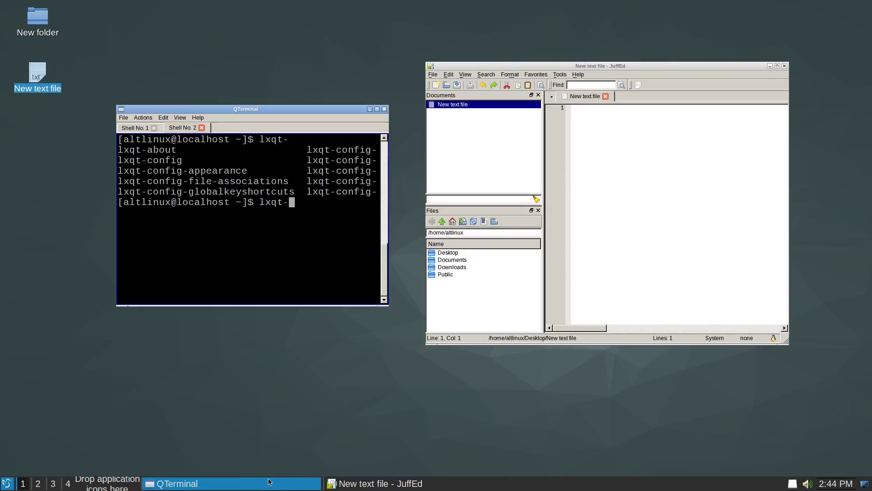
- Switch the focus to JuffEd and open its About Qt information
key(alt+Tab)
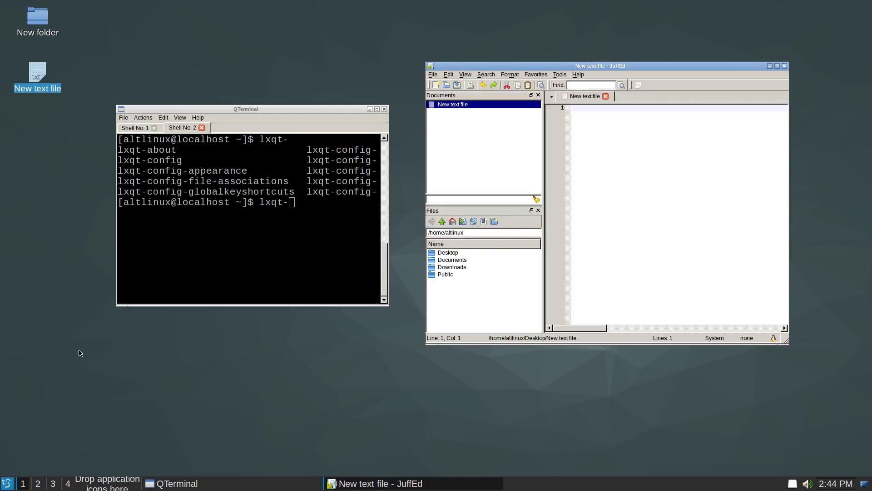
click(578, 74)
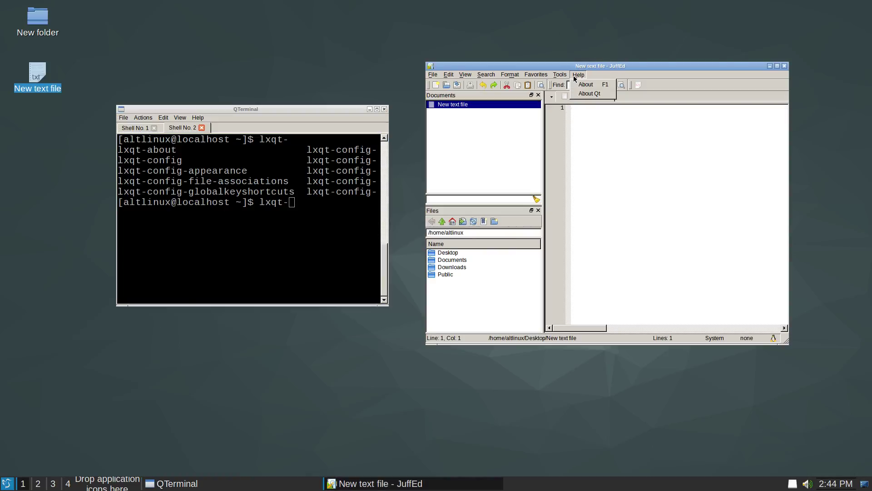
click(576, 96)
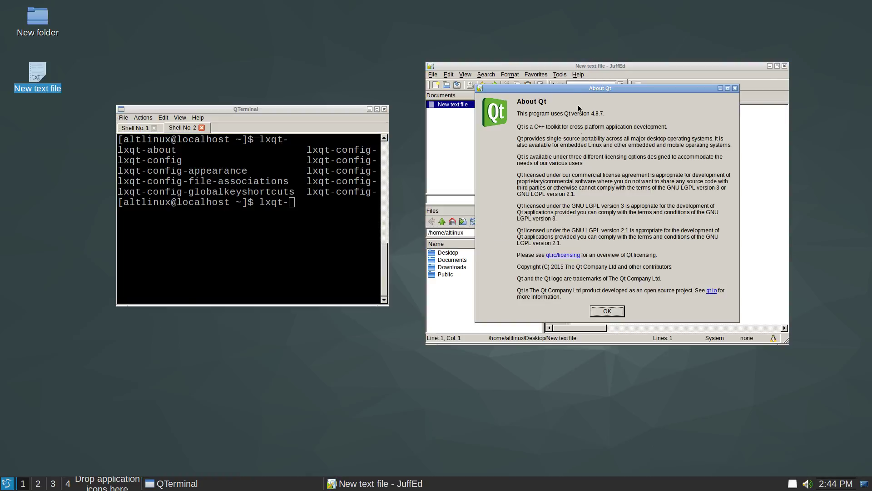
- Close the About Qt information, view JuffEd's own About information and close it
click(607, 311)
click(576, 74)
click(576, 84)
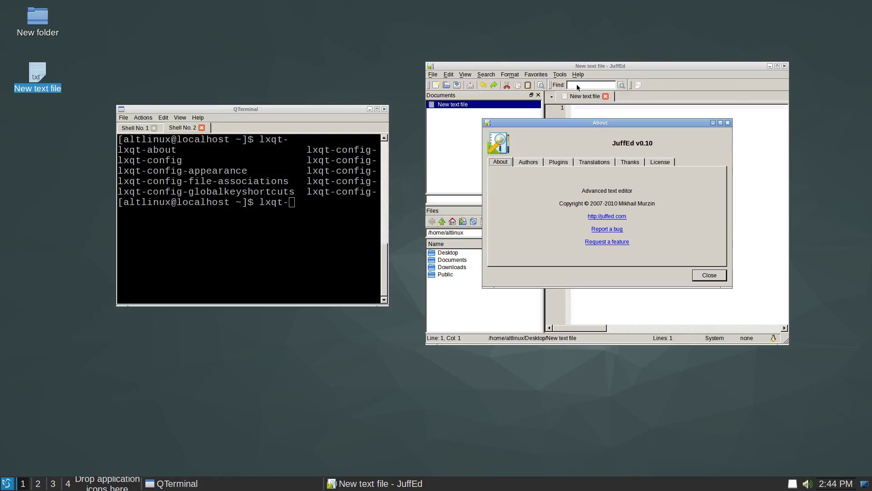
click(709, 275)
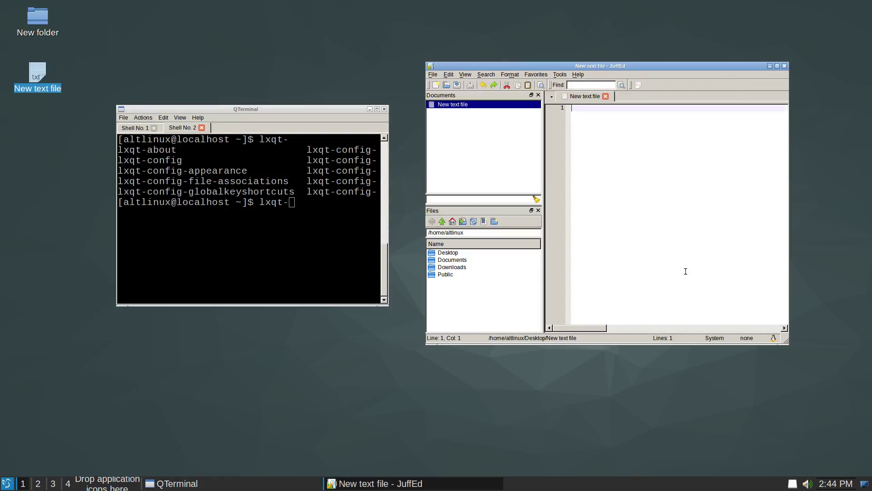
- Open the LXQt Configuration Center from the LXQt settings and maximize its window
click(7, 483)
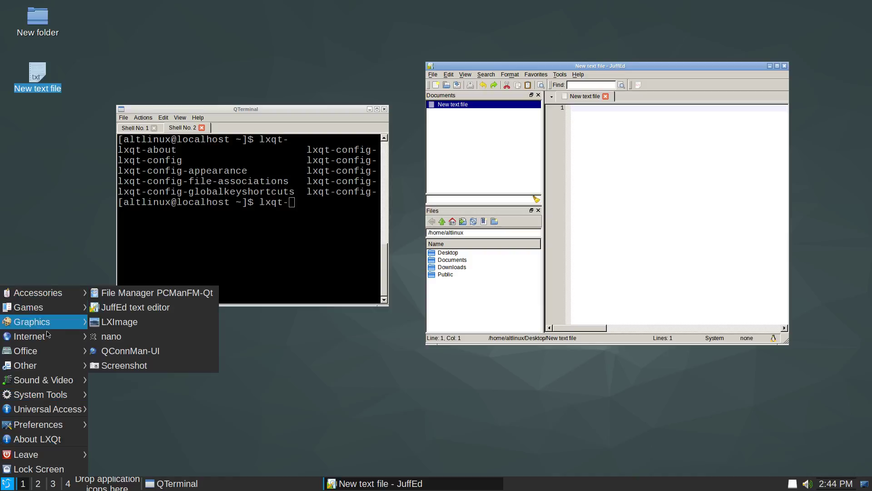
mouse_move(62, 423)
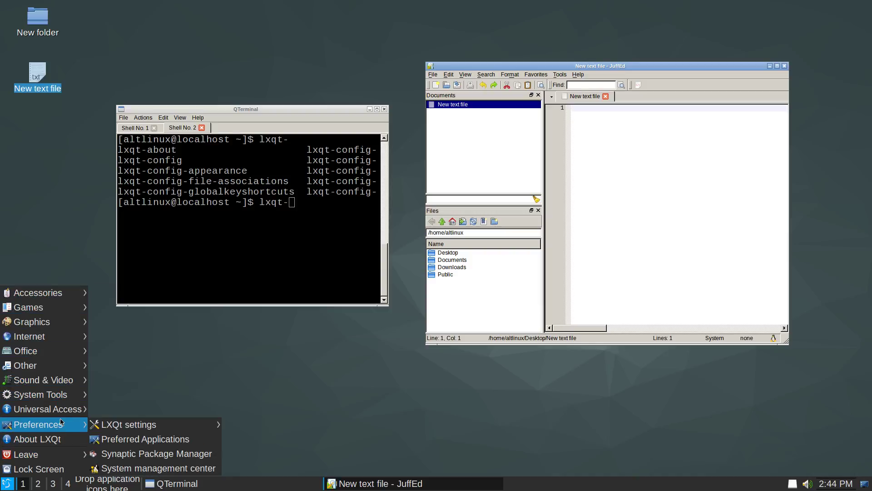
mouse_move(106, 425)
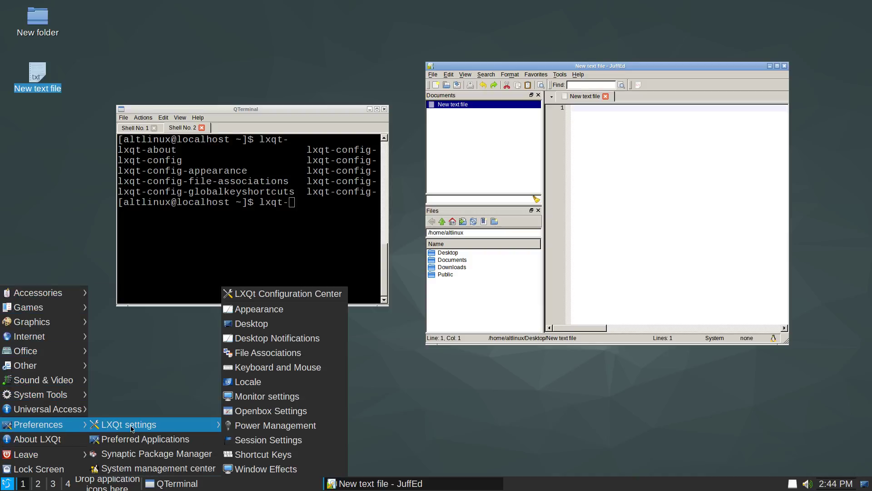
click(274, 294)
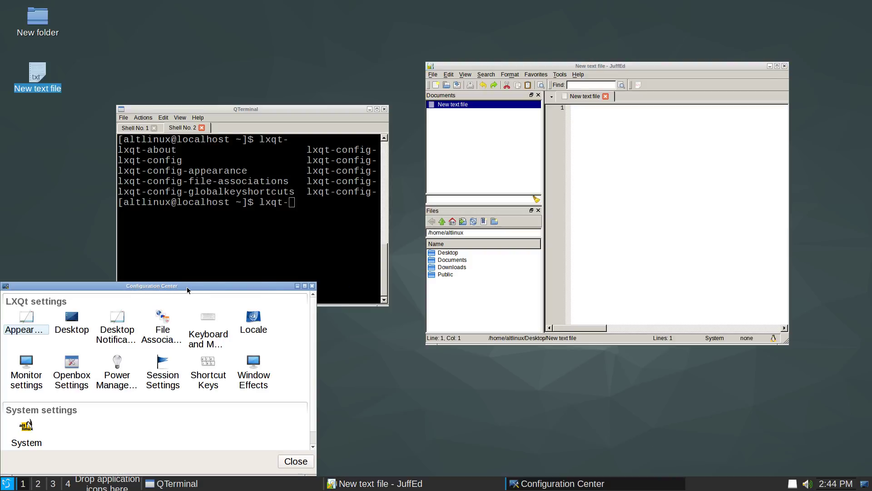
drag(188, 291, 347, 137)
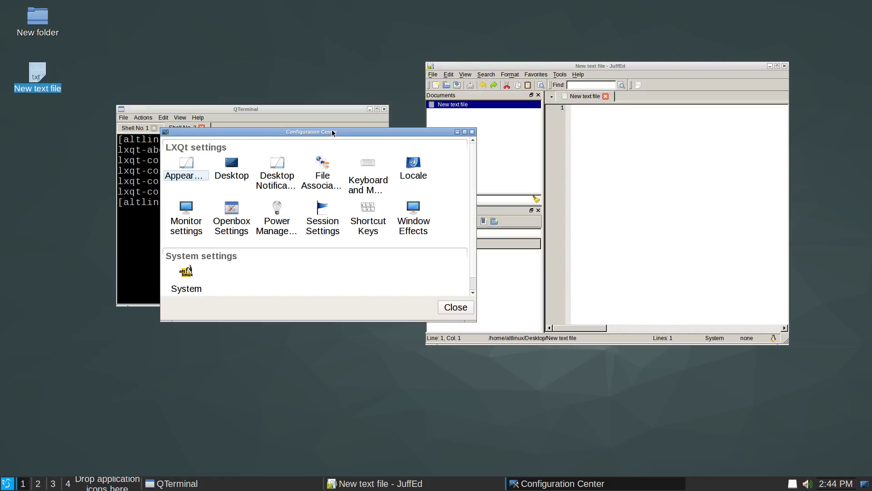
double_click(333, 136)
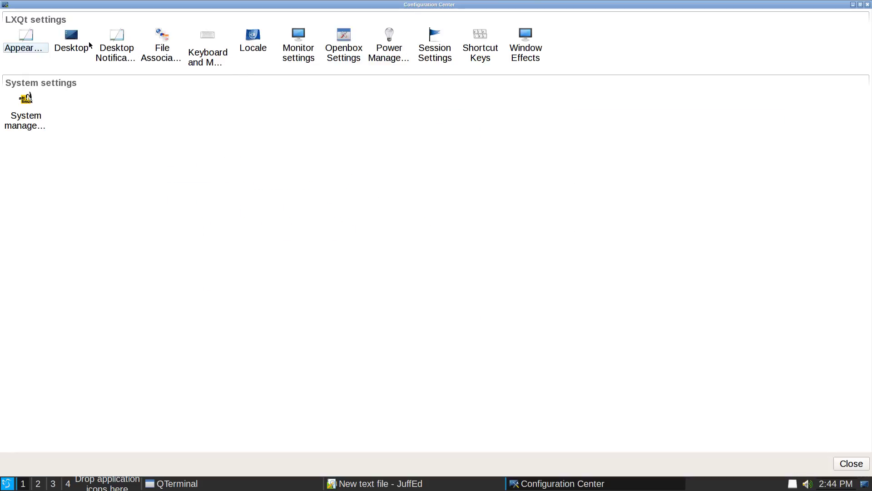
- View the Widget Style and Font settings in the LXQt Appearance Configuration and close it
double_click(31, 44)
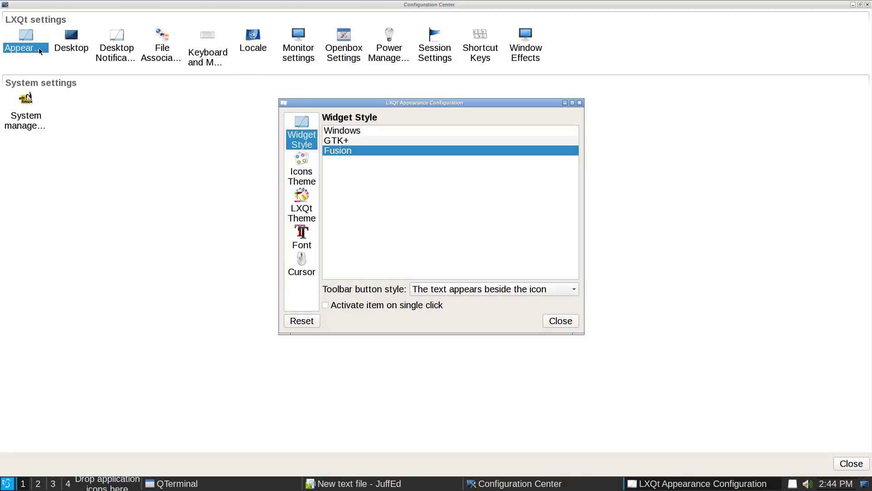
click(291, 234)
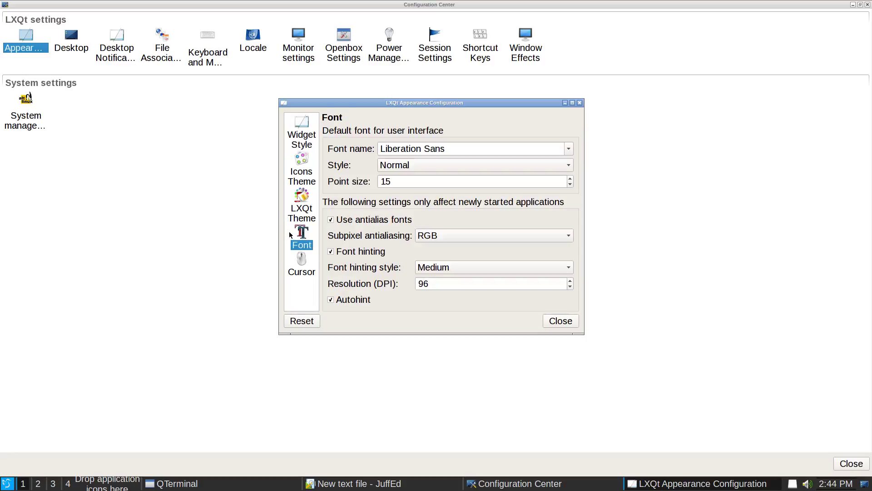
click(554, 323)
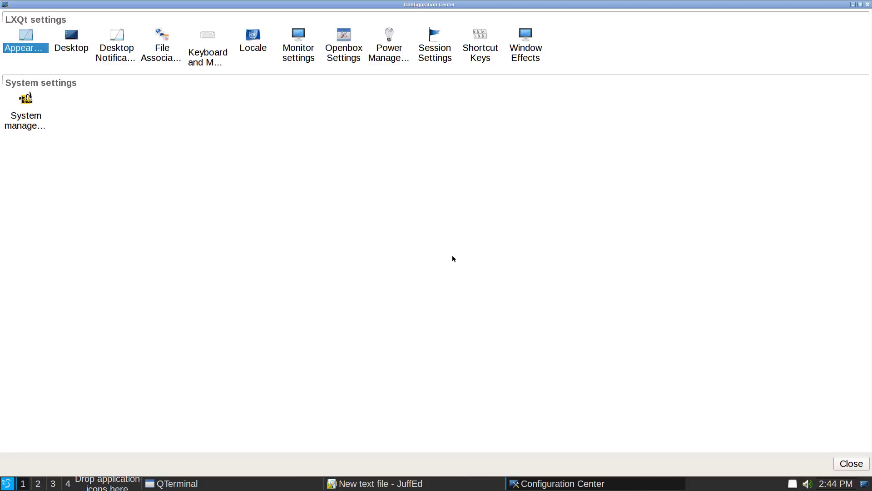
- Review the Advanced and General desktop preferences and cancel without changes
double_click(70, 48)
click(362, 134)
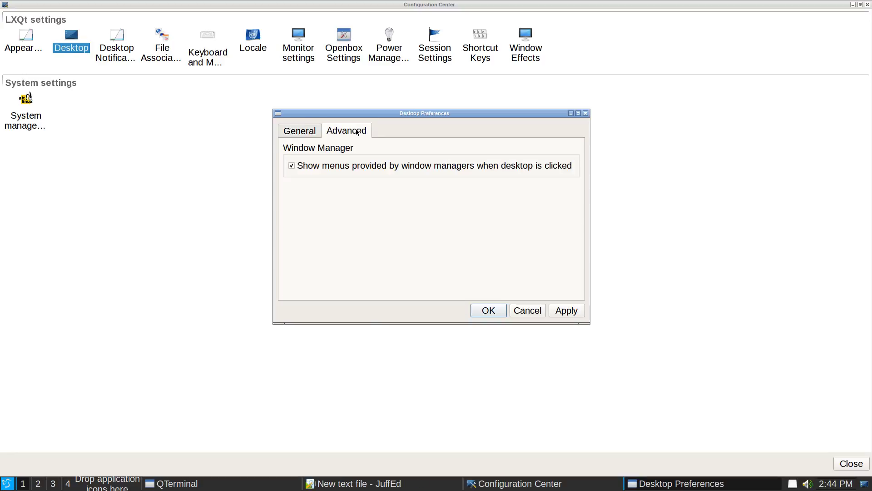
click(294, 132)
click(530, 314)
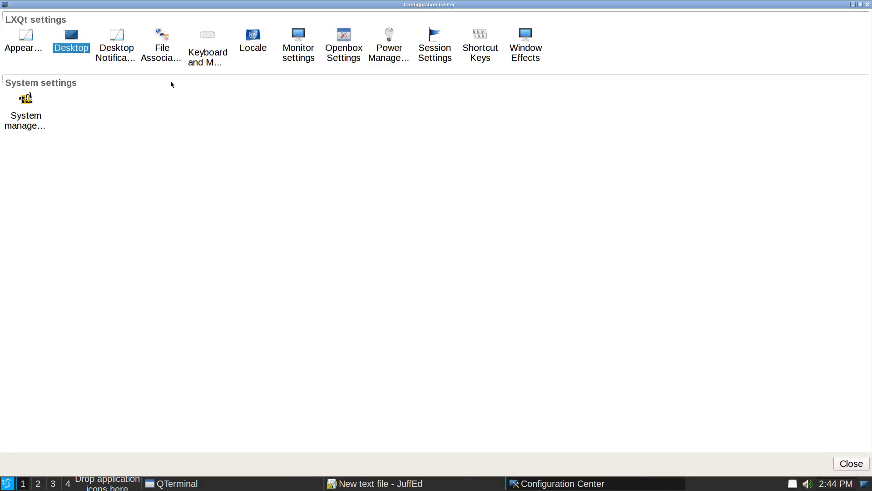
- Try the top-left, center-left, bottom-left, bottom-center and top-center positions for desktop notifications, ending with bottom-right
click(115, 47)
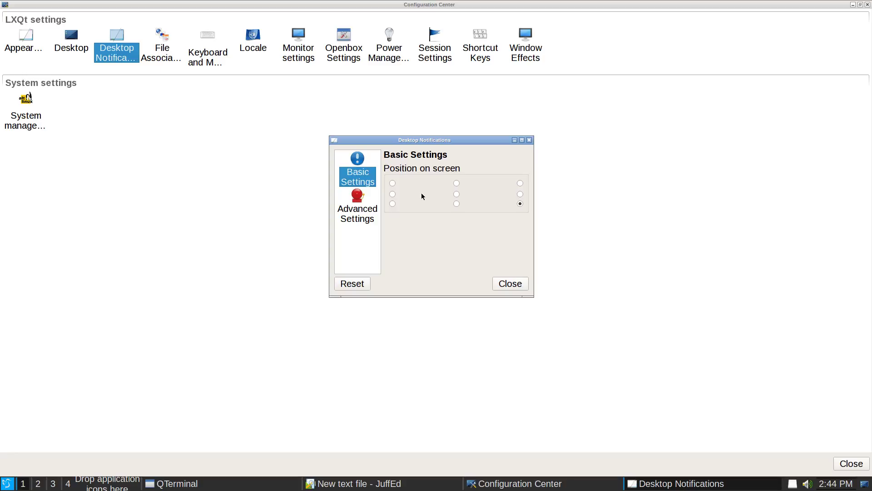
click(357, 200)
click(360, 181)
click(392, 184)
click(393, 194)
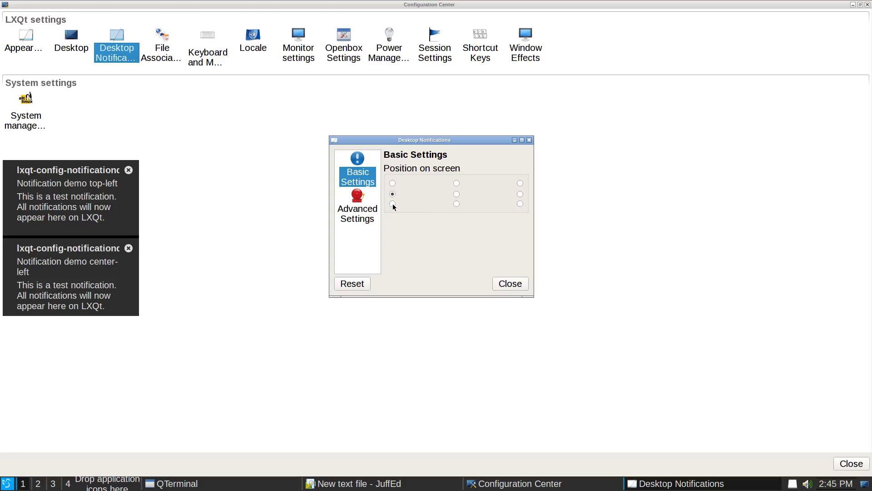
click(393, 204)
click(456, 204)
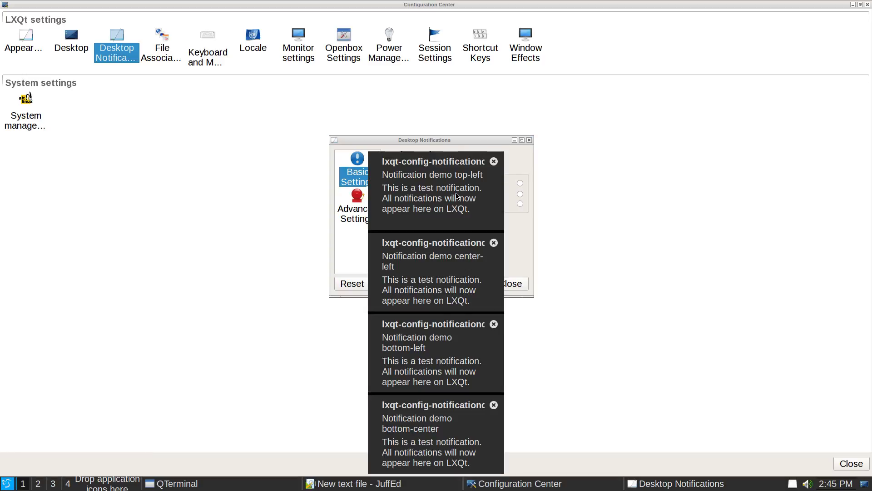
click(494, 162)
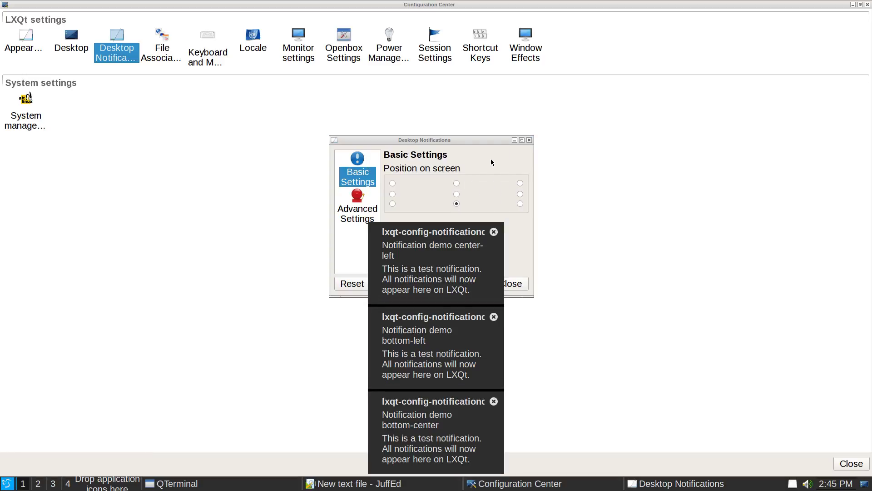
click(456, 183)
click(520, 203)
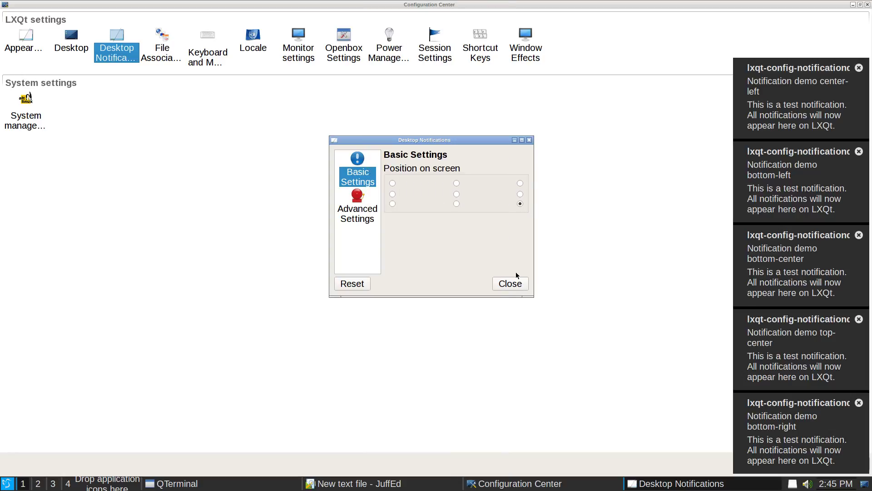
- View the advanced desktop notification settings for duration and sizes, and close the dialog
click(366, 217)
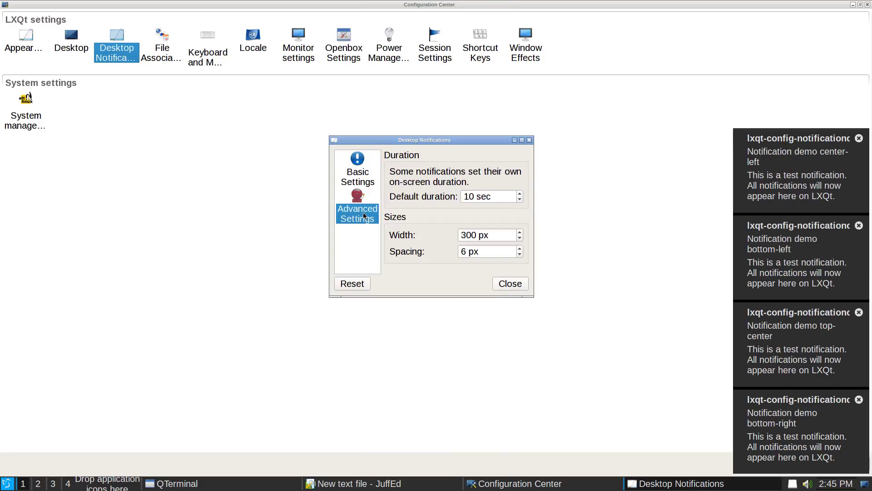
click(504, 283)
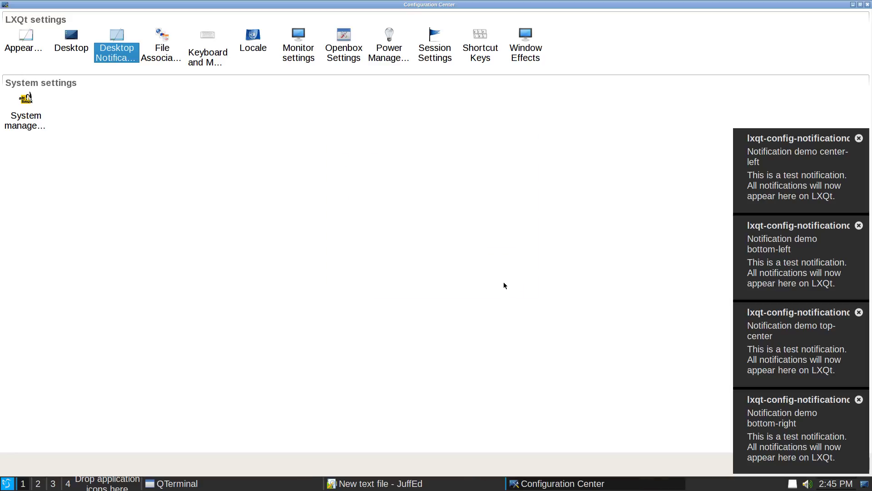
- Inspect the file association of the AMR audio type and its application chooser, and close File Associations without changes
click(157, 56)
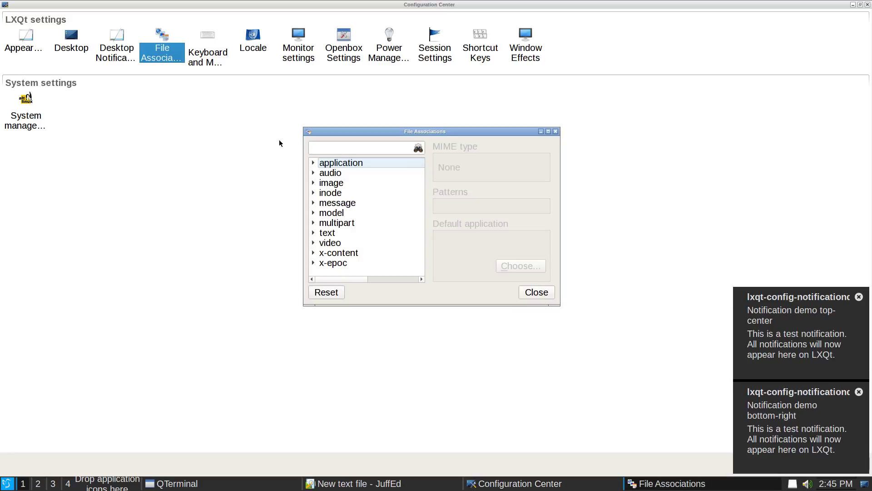
click(313, 173)
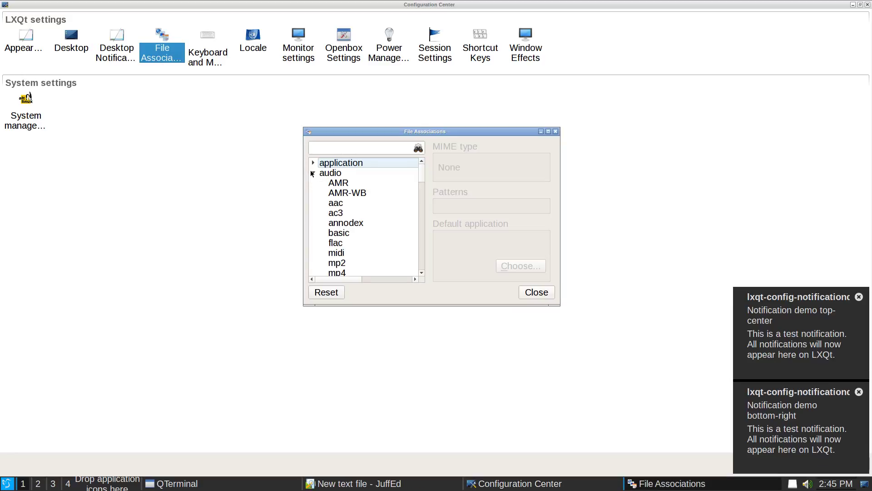
click(338, 183)
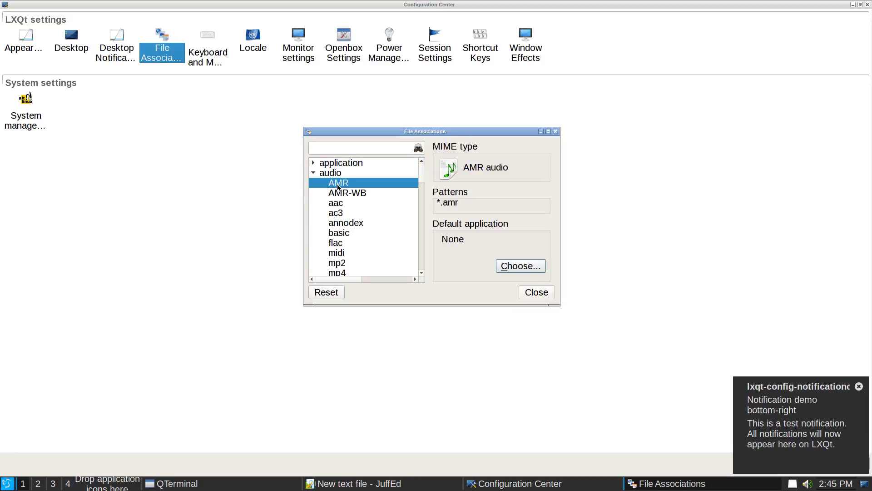
click(521, 268)
click(489, 304)
click(536, 293)
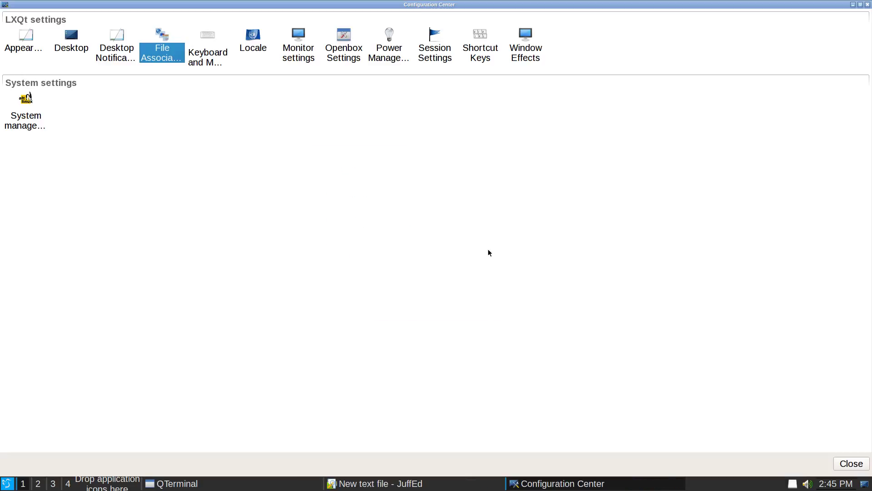
- View the Mouse, Cursor and Keyboard Layout pages of the Keyboard and Mouse Settings and close them
click(204, 39)
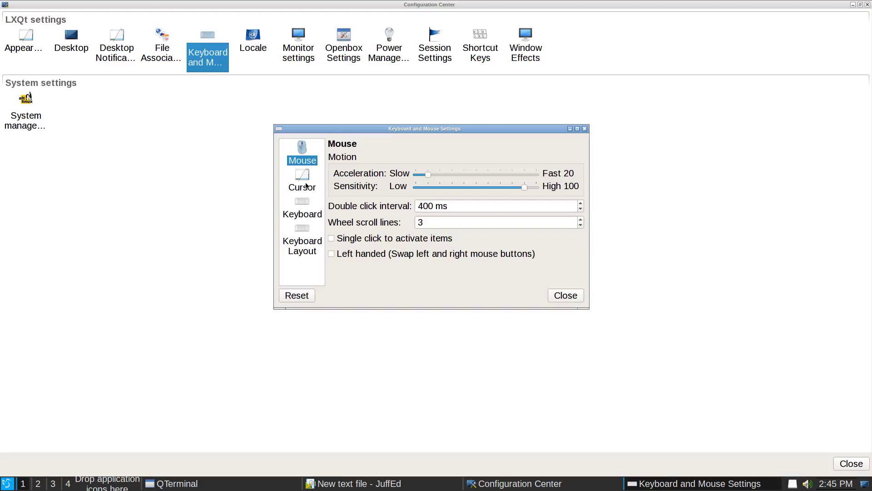
click(306, 186)
click(300, 245)
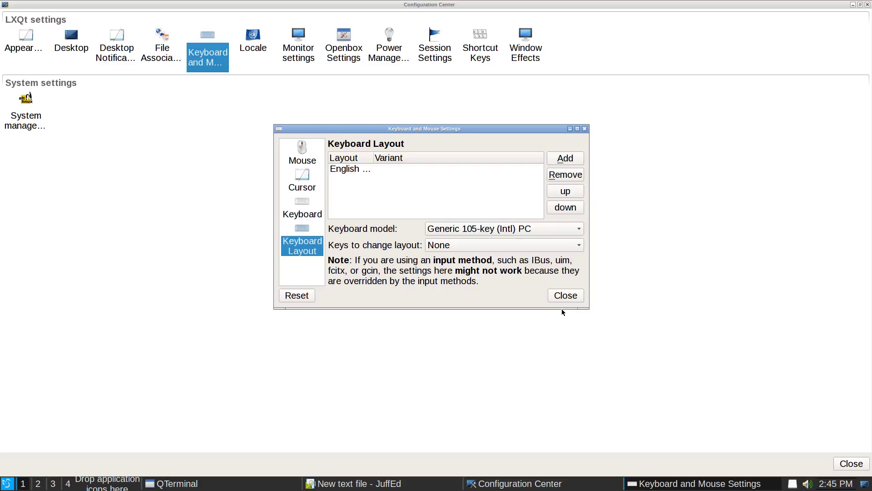
click(565, 295)
- View the region choices in the LXQt Locale Configuration and close it without changes
click(259, 36)
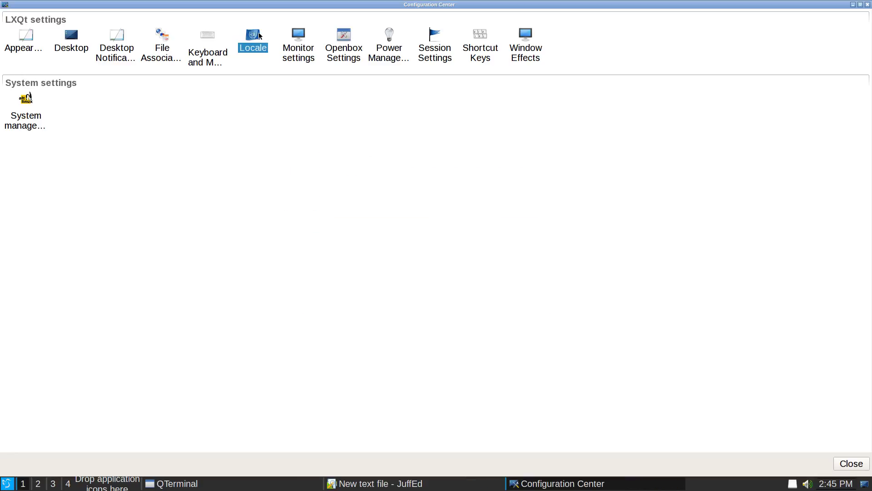
double_click(259, 36)
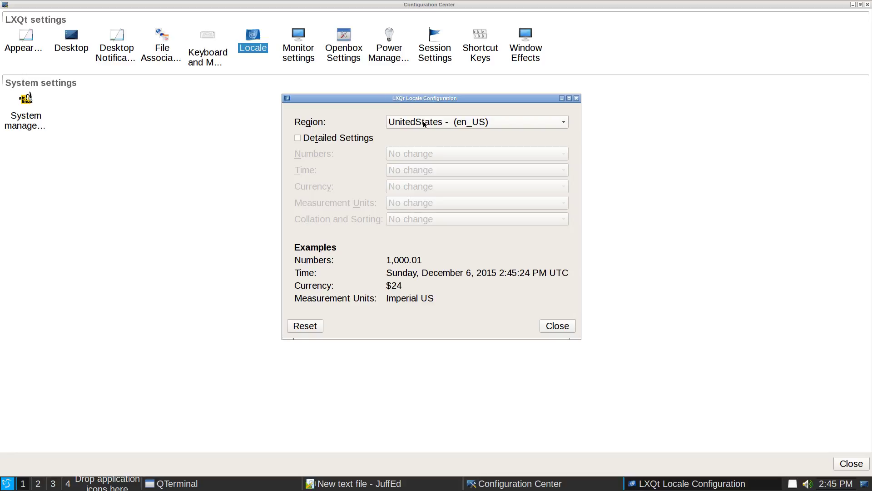
click(423, 124)
click(336, 173)
click(557, 326)
- Examine the VGA1 monitor's advanced settings, available resolutions and display information, and close Monitor Settings without changes
double_click(310, 51)
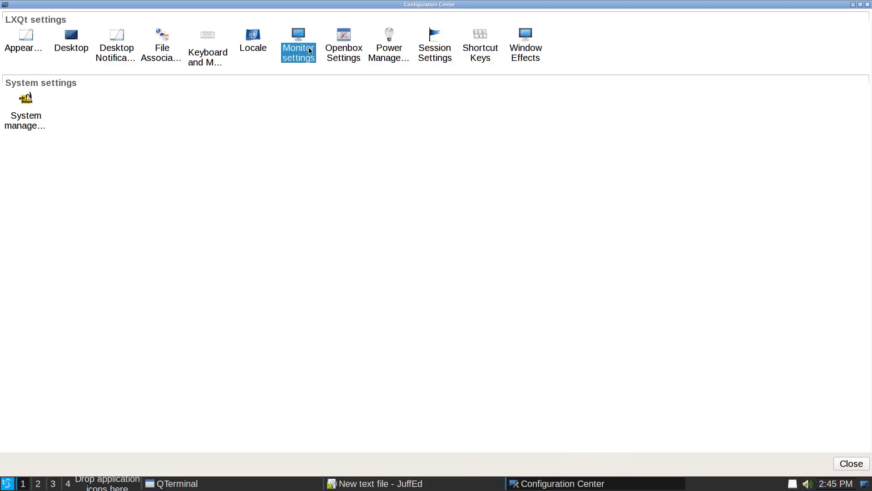
click(442, 221)
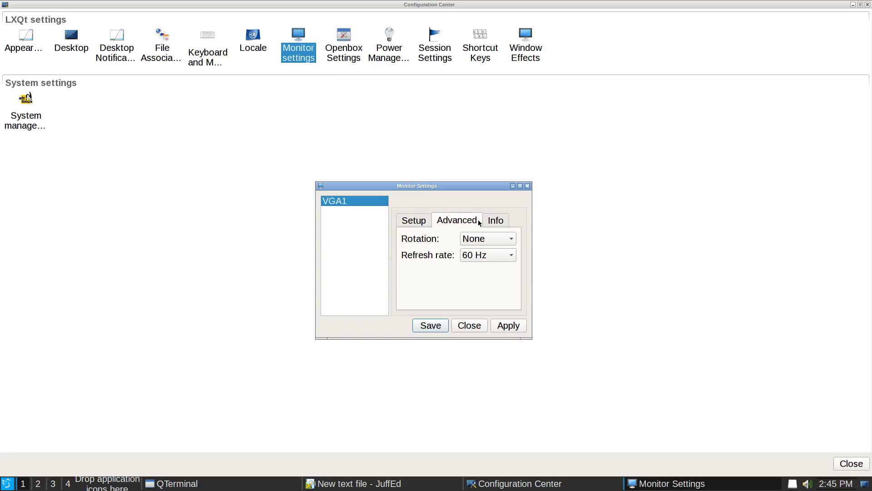
click(402, 219)
click(489, 254)
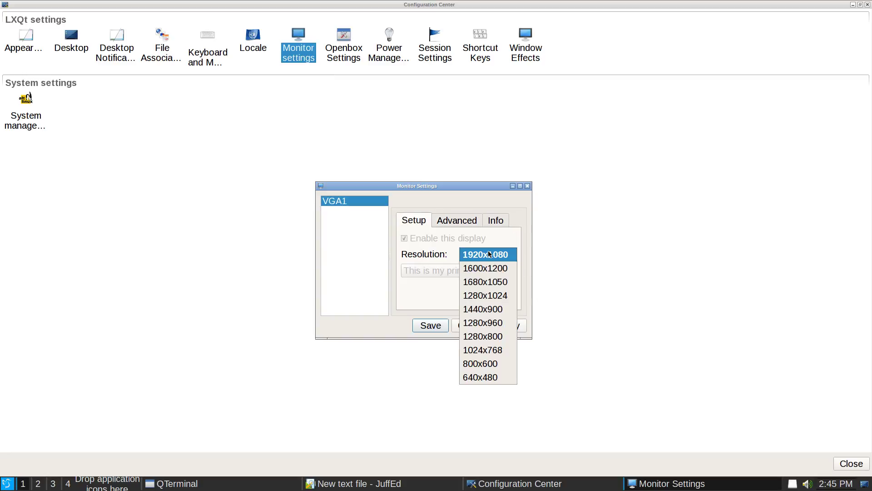
click(472, 227)
click(461, 221)
click(486, 220)
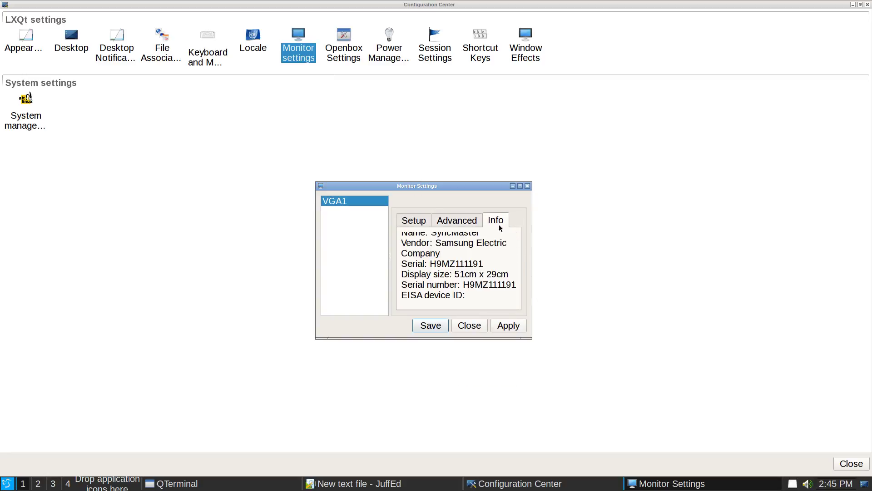
click(471, 325)
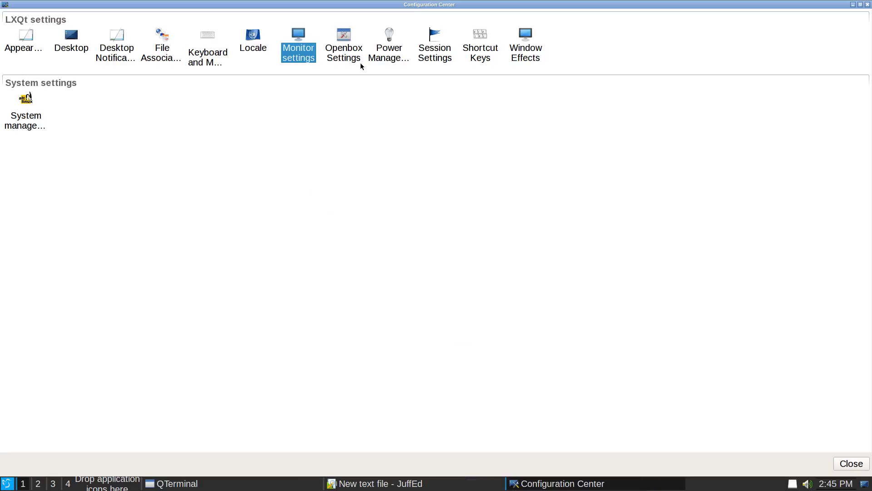
- Open the Openbox Settings and set the window manager theme to Artwiz-boxed
double_click(339, 45)
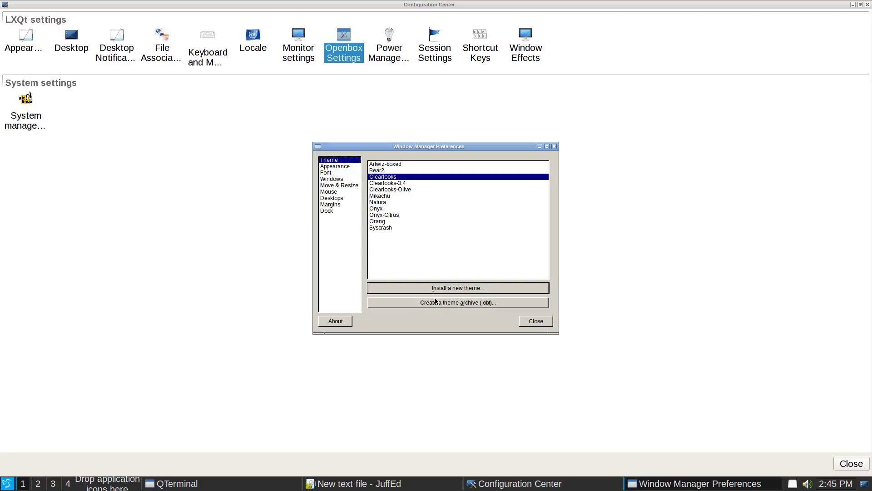
click(384, 165)
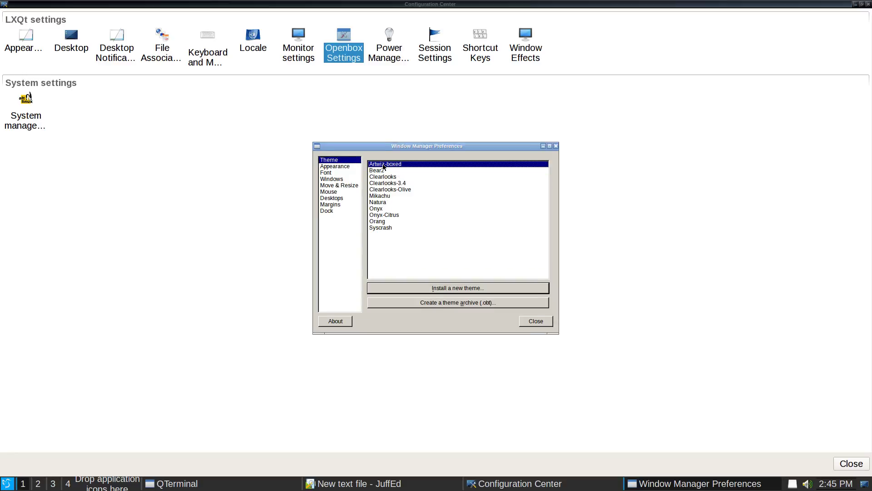
- Preview the other window manager themes through Syscrash and return to Artwiz-boxed
key(Down)
key(Down)
key(Down)
key(Down)
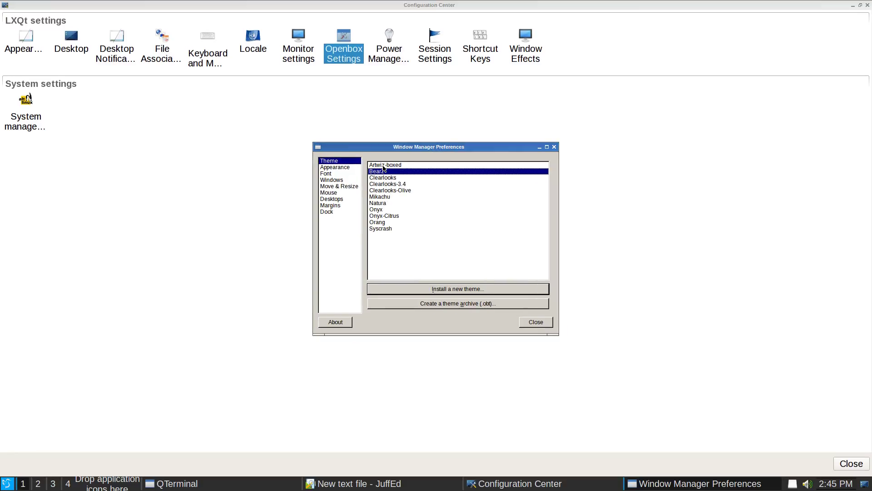
key(Down)
key(Down)
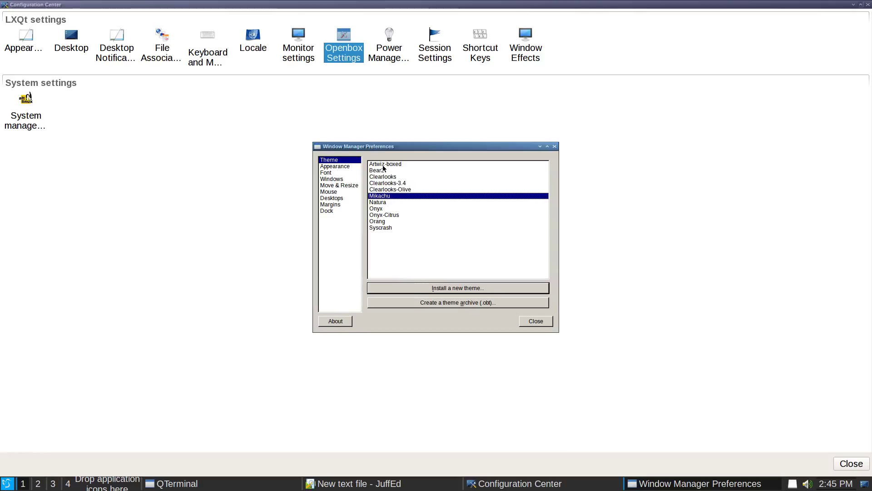
key(Up)
key(Down)
key(Down)
key(Down)
key(Down)
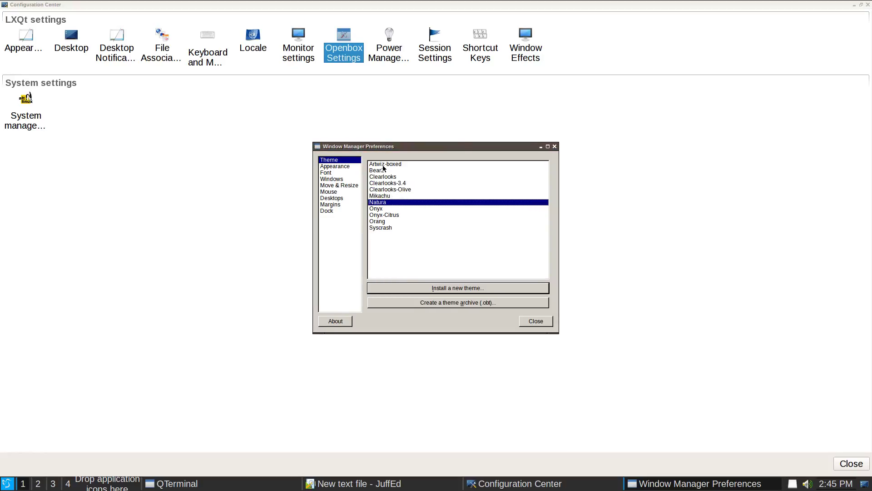
key(Down)
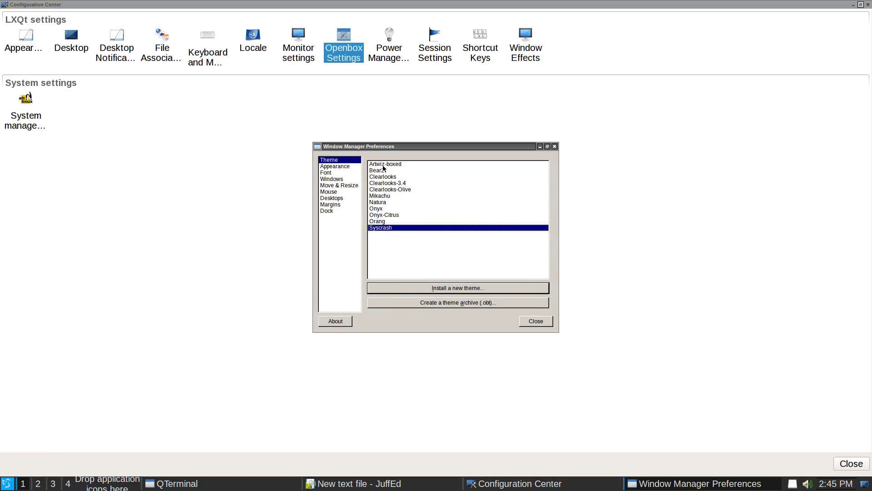
key(Up)
key(Up)
key(Up)
key(Up)
key(Up)
key(Up)
key(Up)
key(Up)
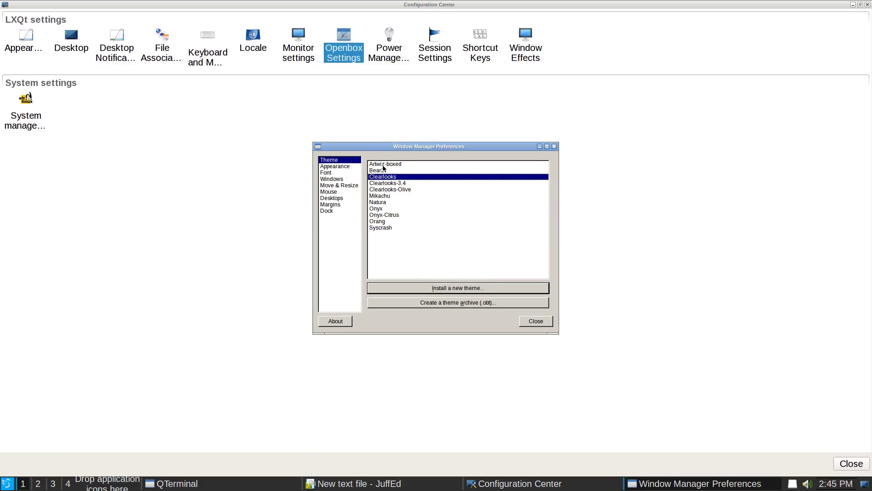
key(Up)
key(Up)
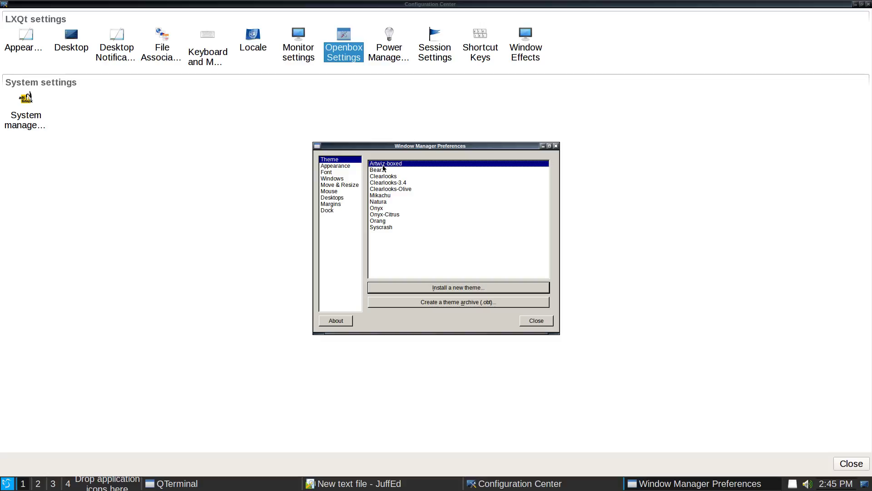
- Set the active and inactive window title fonts of the window manager to Sans 14
click(346, 173)
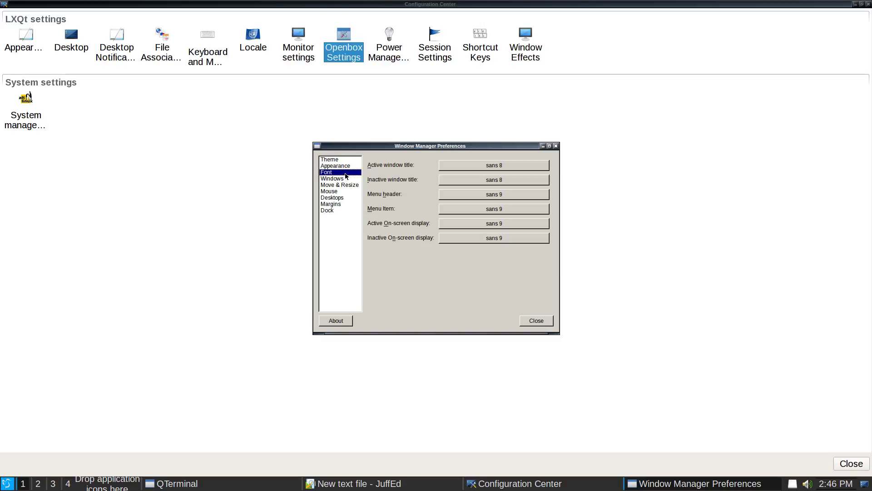
click(506, 165)
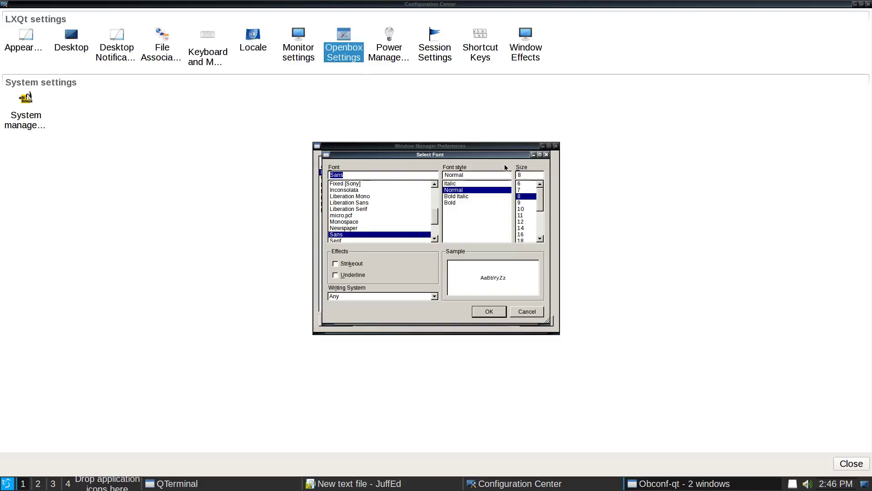
click(521, 228)
click(488, 311)
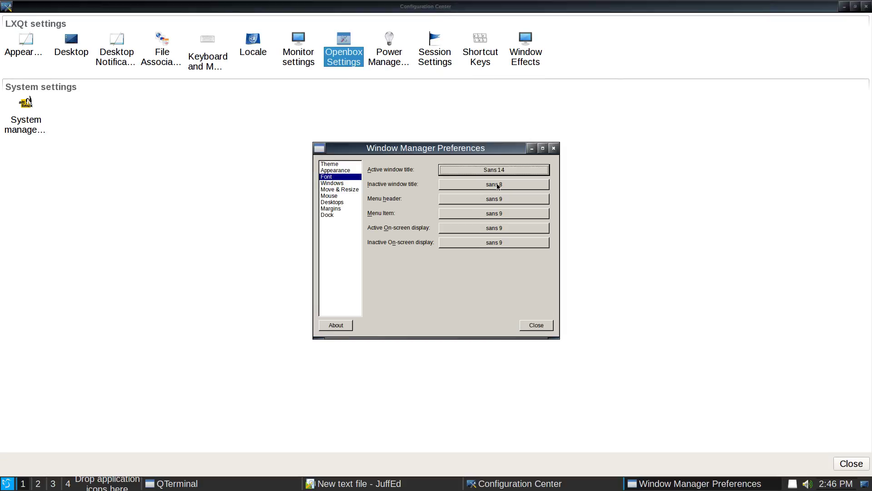
click(498, 184)
click(529, 230)
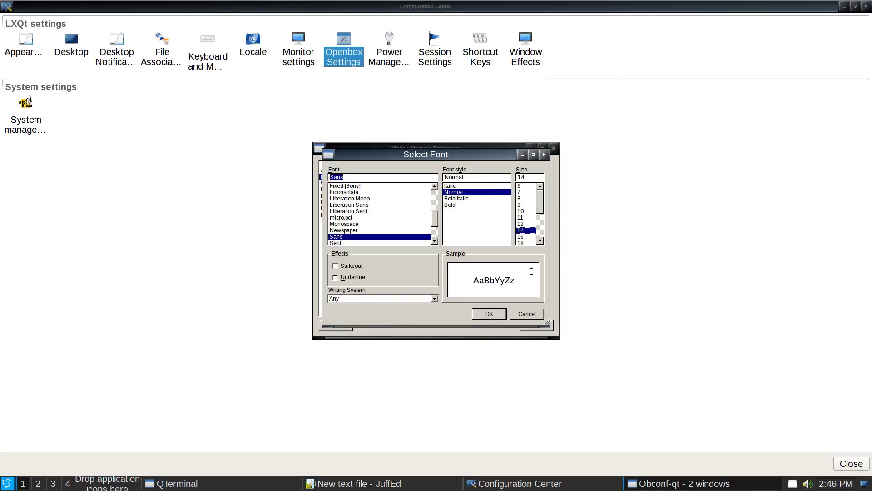
click(489, 314)
- Set the menu header and menu item fonts to Sans 14
click(513, 192)
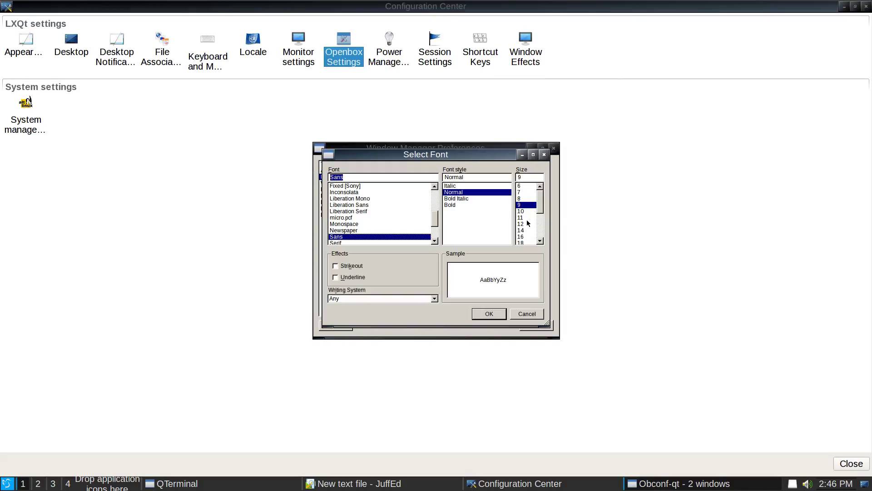
click(489, 316)
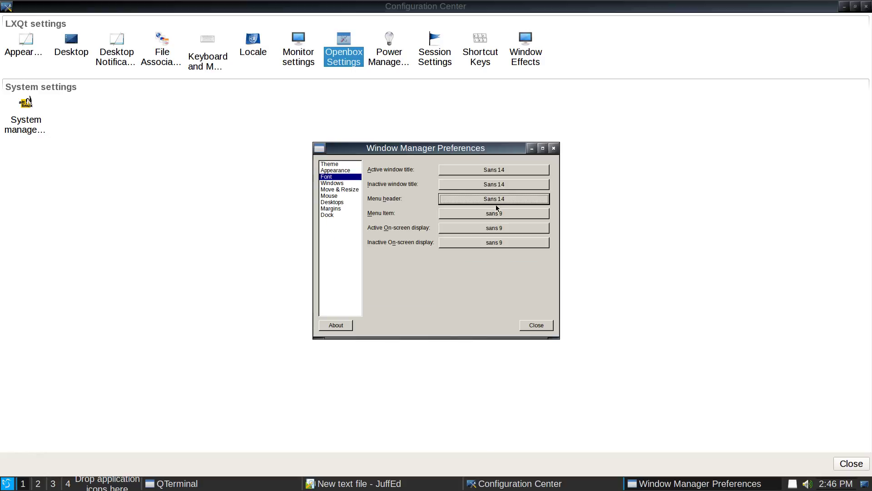
click(495, 219)
click(523, 230)
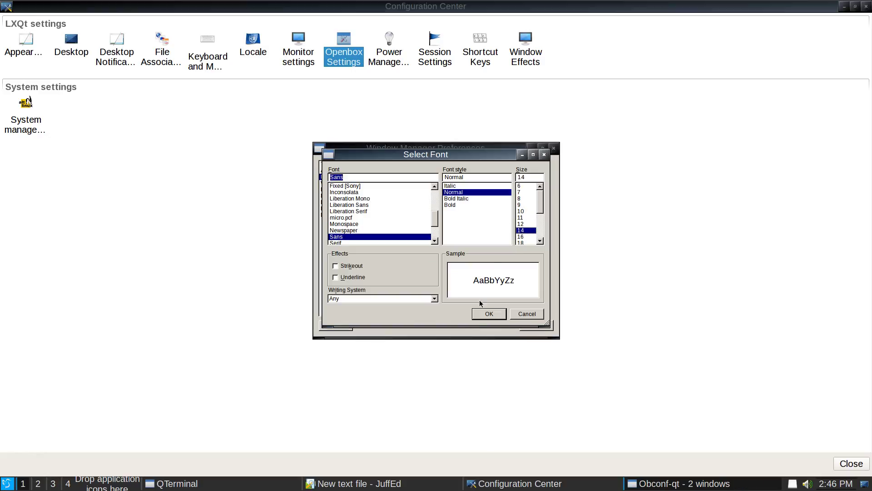
click(489, 314)
- Set the active and inactive on-screen display fonts to Sans 14
click(480, 230)
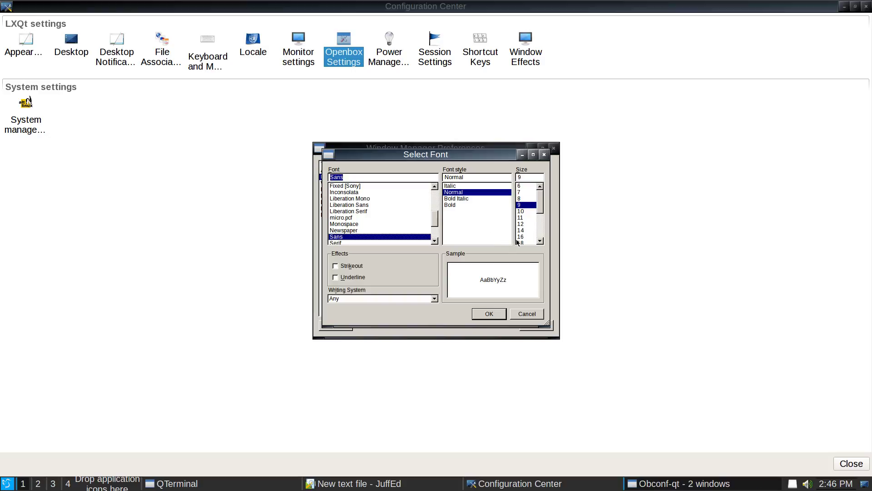
click(522, 230)
click(491, 314)
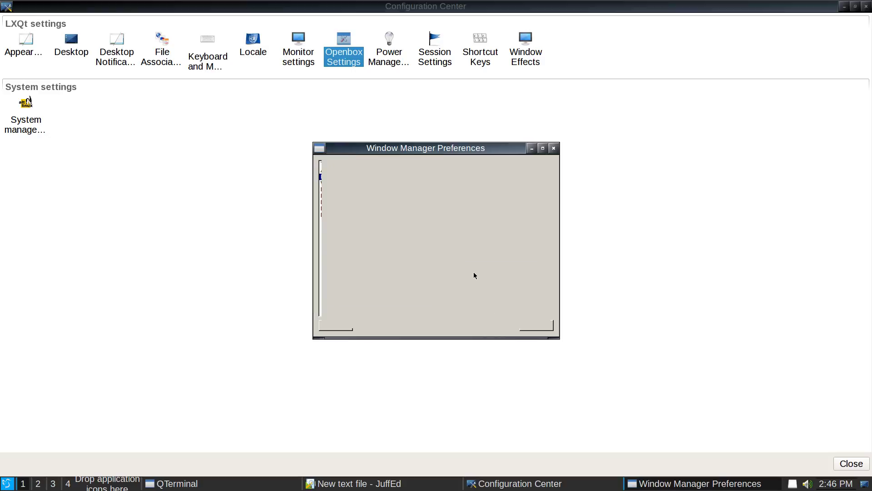
click(488, 243)
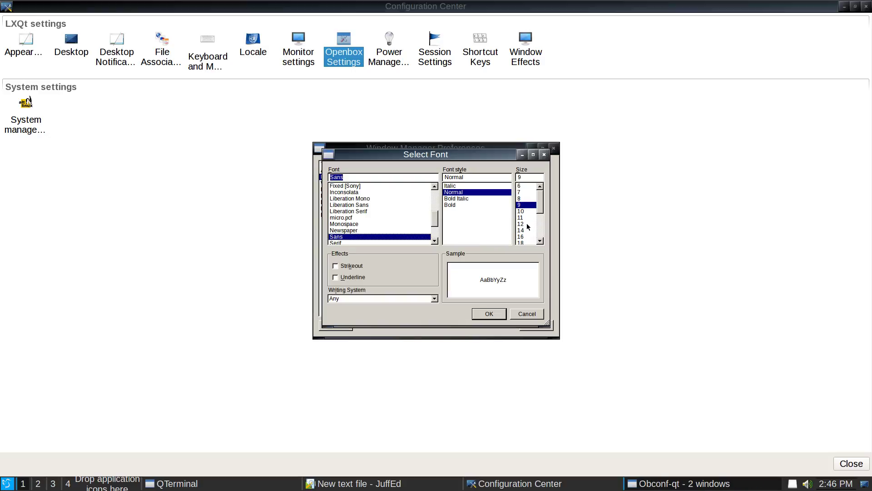
click(524, 230)
click(490, 314)
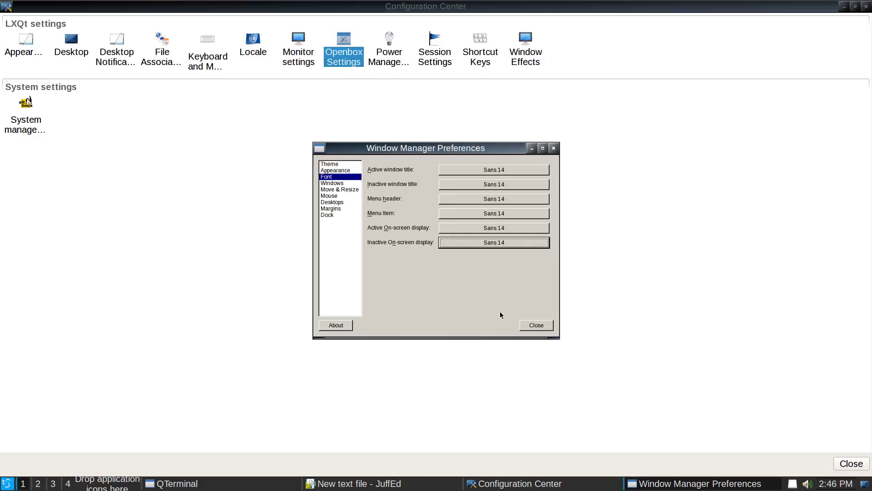
- View the Windows page and close the window manager preferences, reopening them briefly to look at the Theme page
click(345, 183)
click(535, 327)
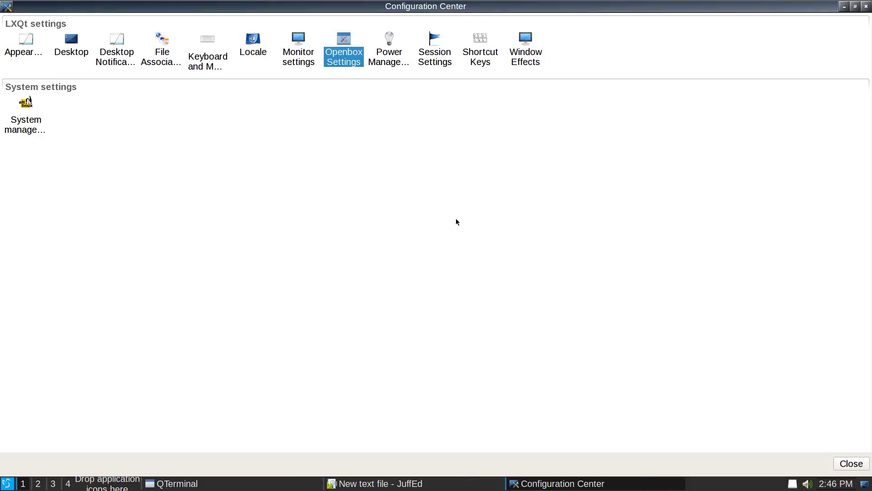
double_click(355, 64)
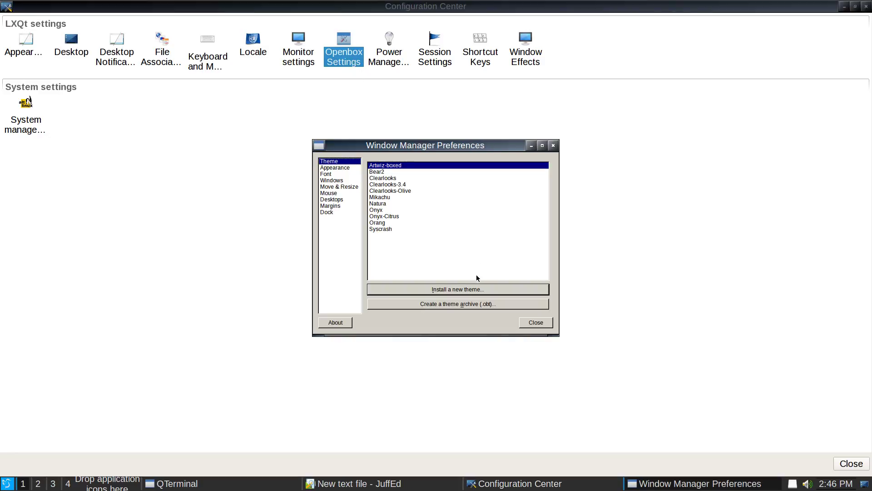
key(Escape)
- View the Lid, Idle and Battery pages of the Power Management Settings and close them without changes
double_click(381, 49)
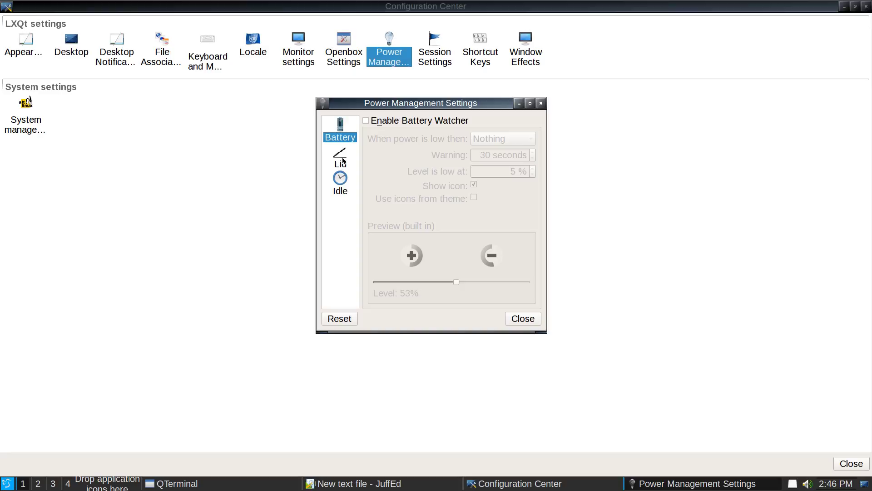
click(343, 160)
click(337, 185)
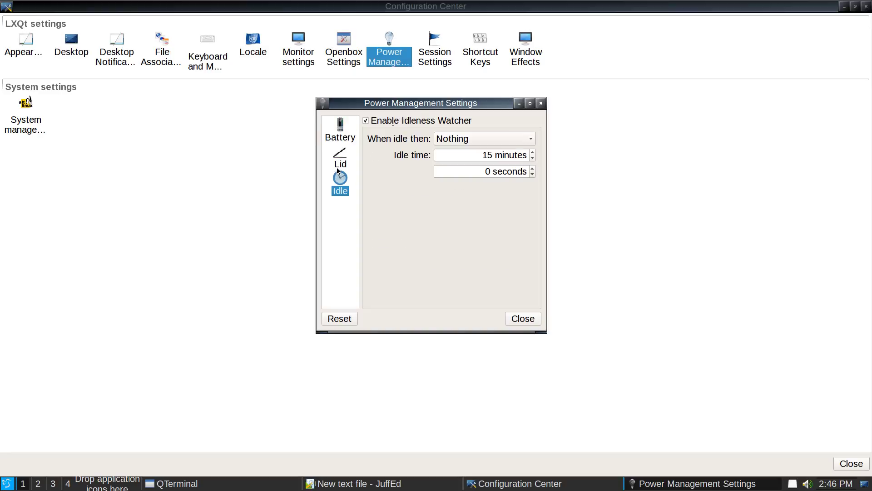
click(337, 167)
click(341, 132)
click(523, 319)
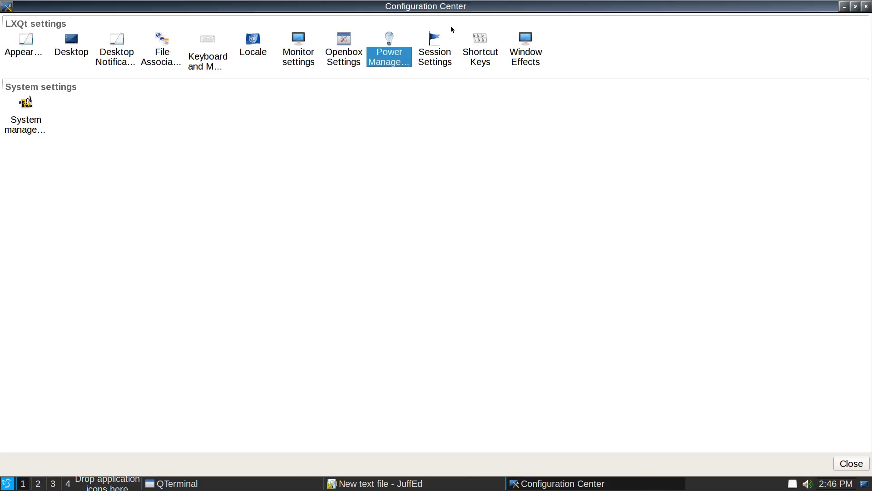
- Open the Session Settings and view the LXQt modules, window manager choices, default applications and personal file locations
double_click(435, 50)
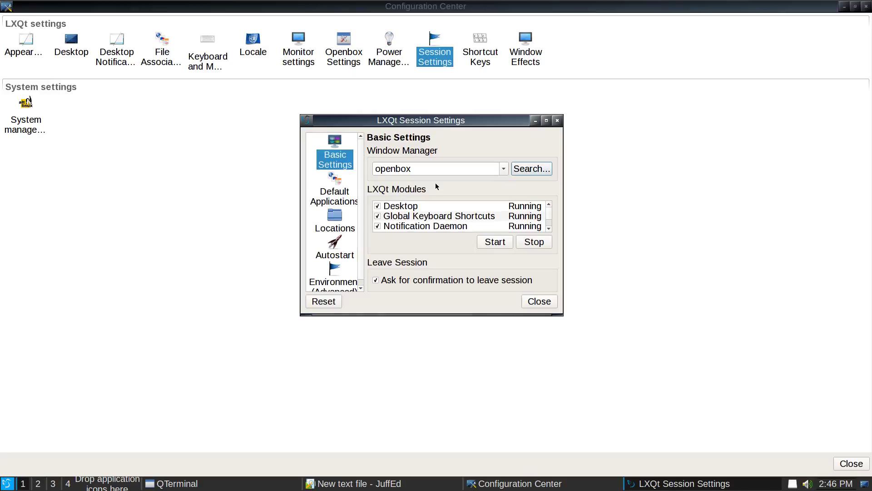
scroll(430, 220, down, 2)
scroll(431, 223, up, 2)
click(434, 168)
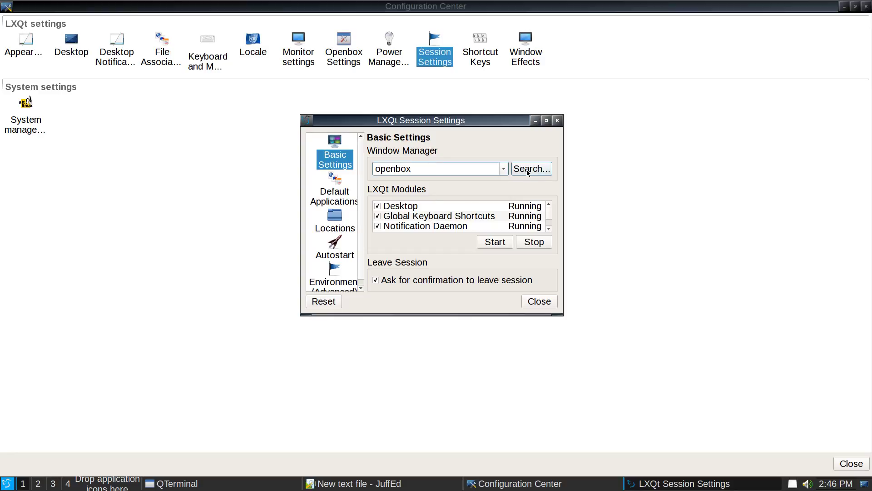
click(504, 170)
click(505, 170)
click(341, 193)
click(336, 222)
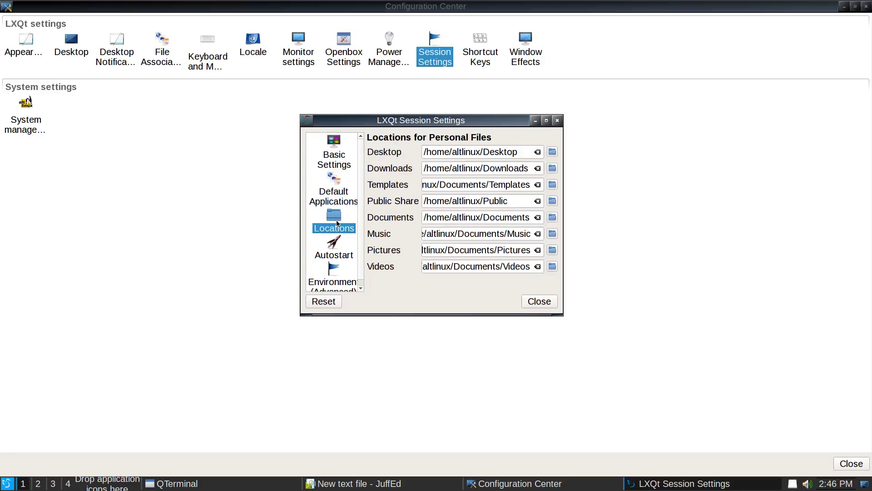
- Disable the Spice vdagent entry in the session's global autostart applications
click(334, 245)
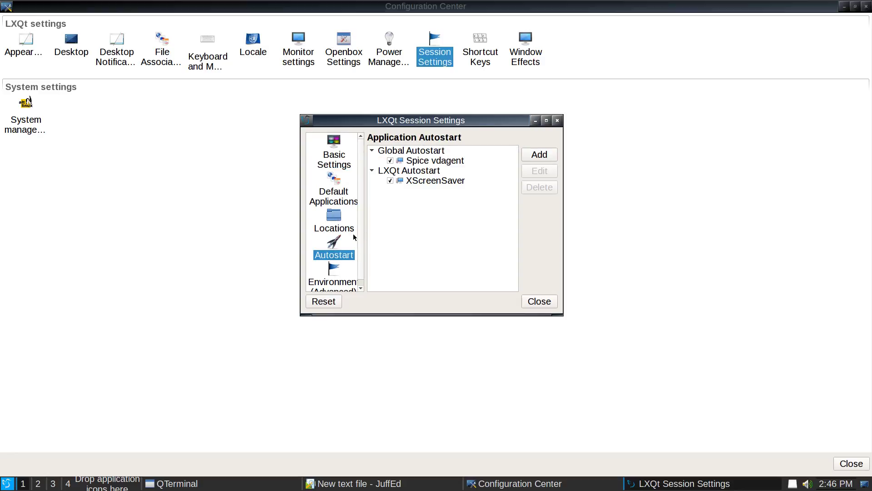
scroll(334, 227, down, 1)
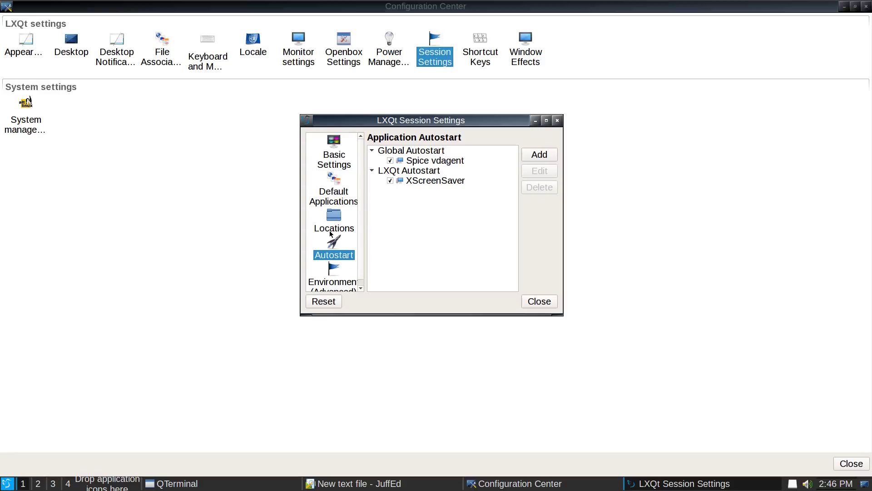
click(389, 160)
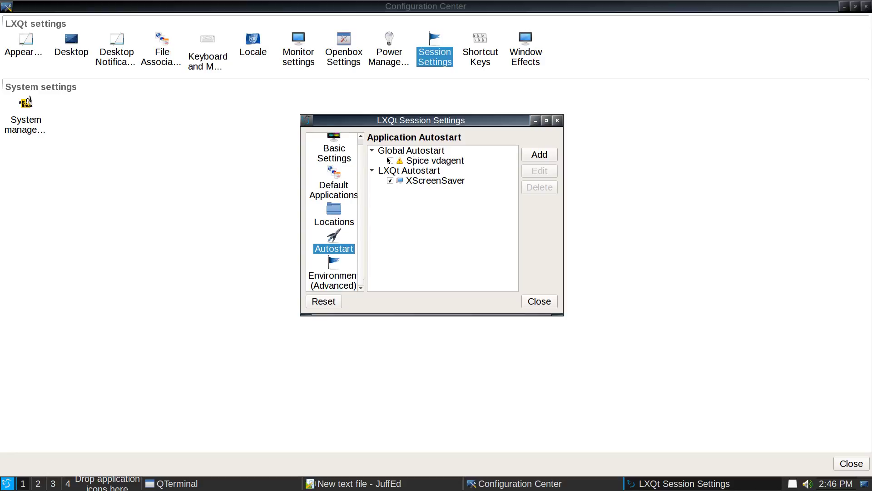
- View the session's environment variables in a maximized window with a widened name column, and close the Session Settings, acknowledging the restart notice
click(326, 274)
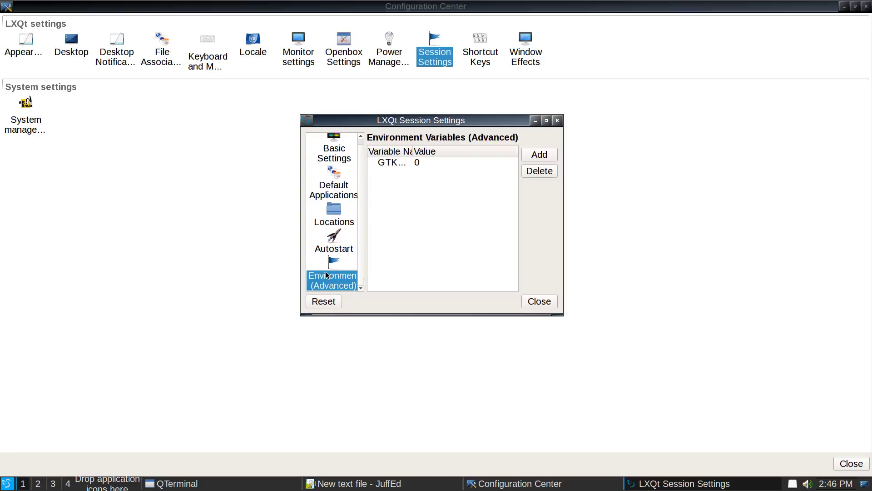
click(406, 167)
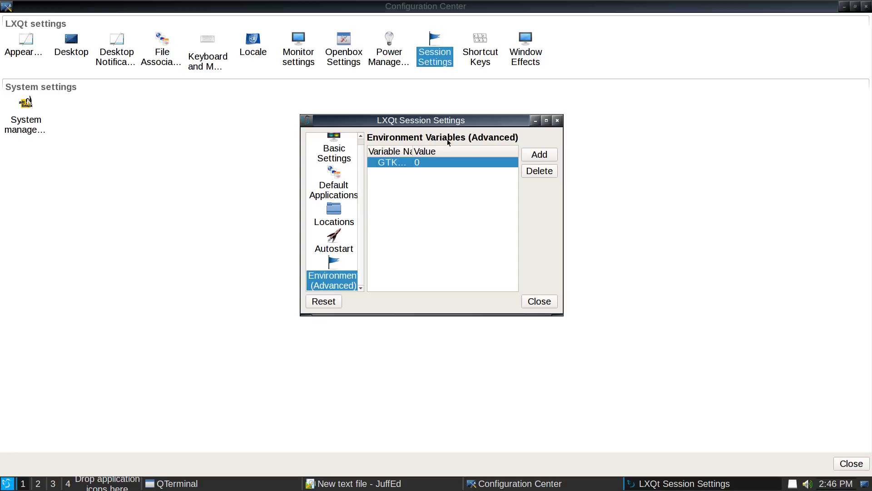
click(565, 142)
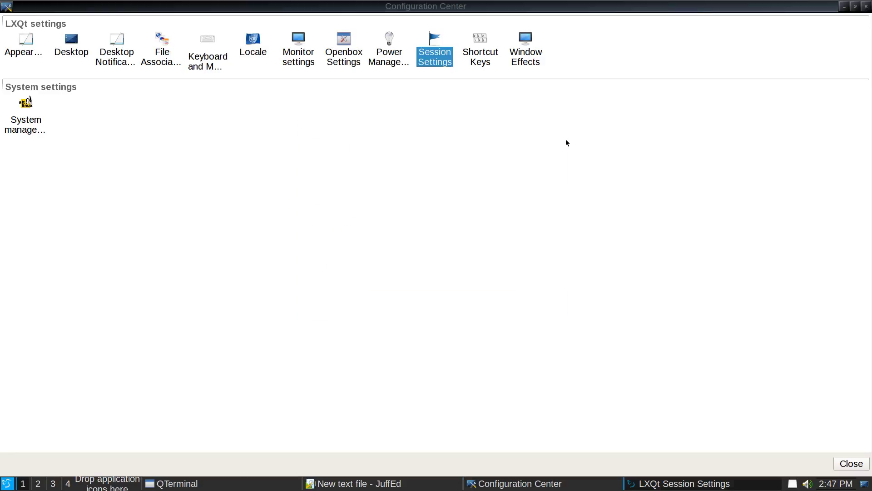
double_click(450, 62)
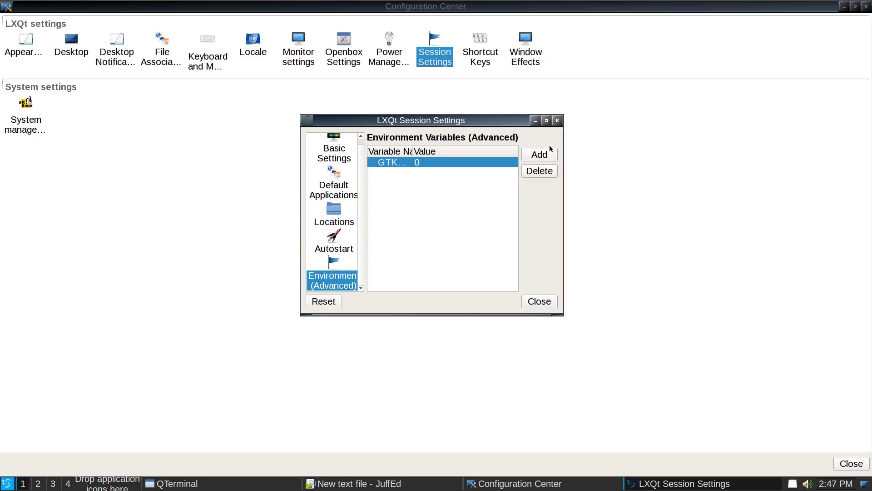
click(551, 121)
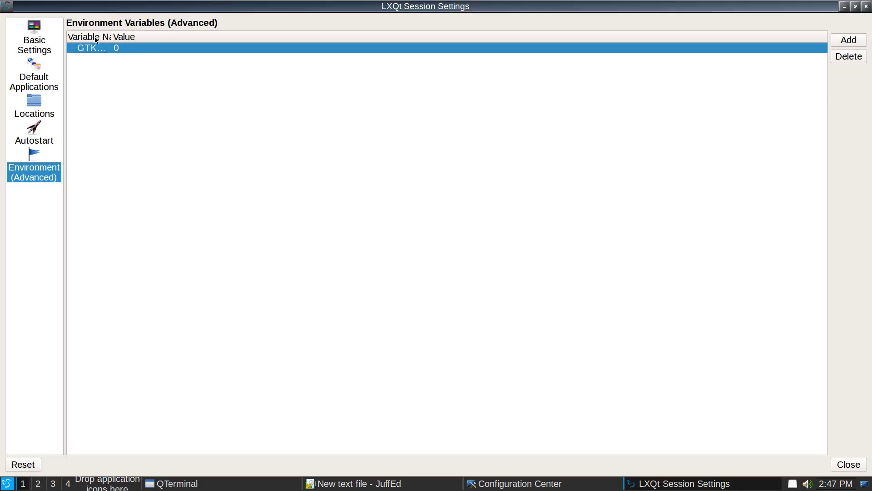
drag(114, 37, 266, 37)
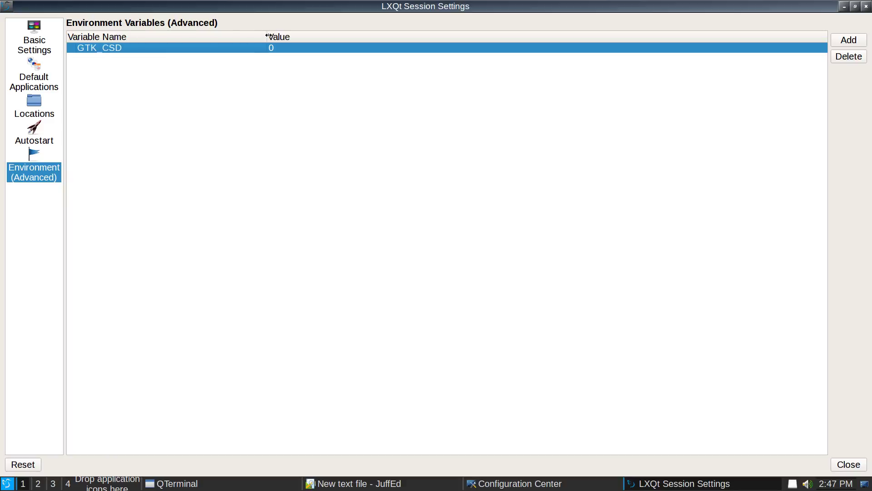
click(866, 7)
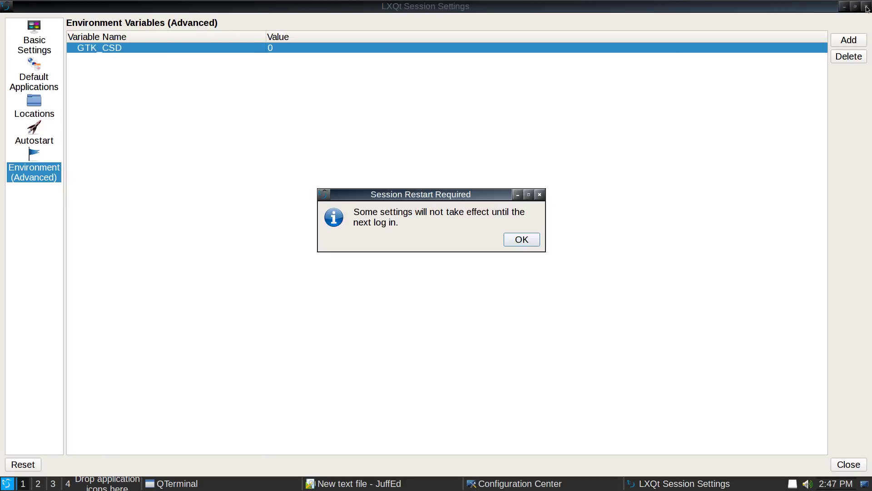
click(523, 239)
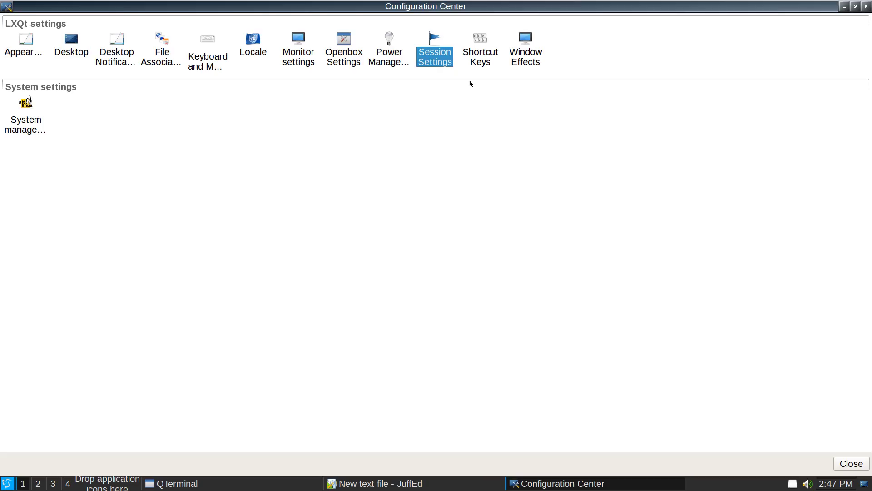
- Open the Shortcut Keys settings and browse the whole list of global shortcuts, ending back at the first entry
double_click(480, 54)
scroll(331, 201, down, 2)
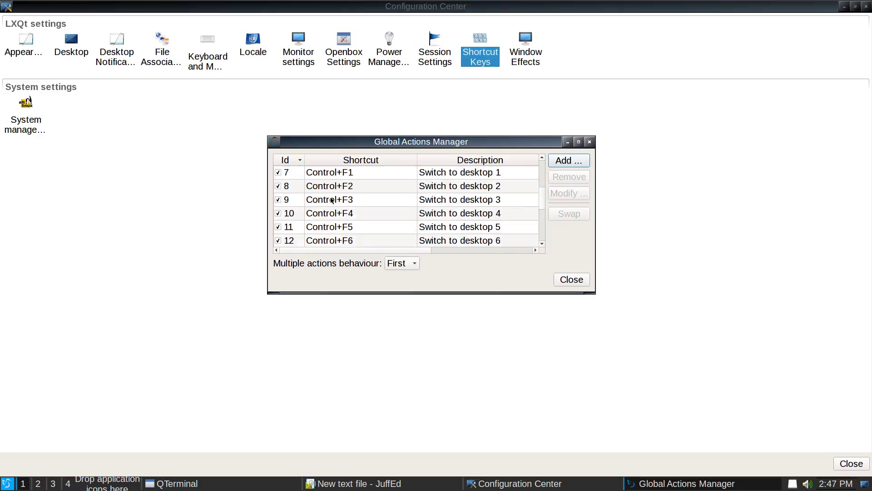
scroll(331, 200, down, 2)
scroll(332, 201, up, 4)
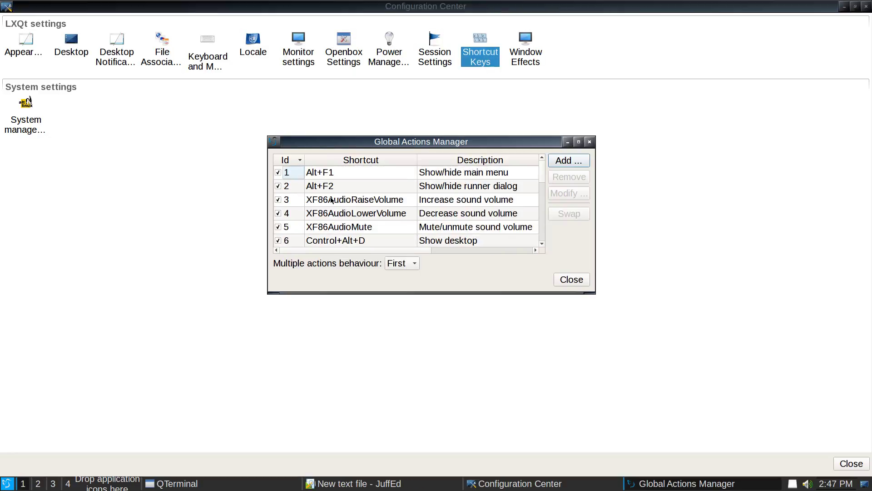
click(340, 173)
click(374, 210)
click(366, 236)
scroll(364, 228, down, 4)
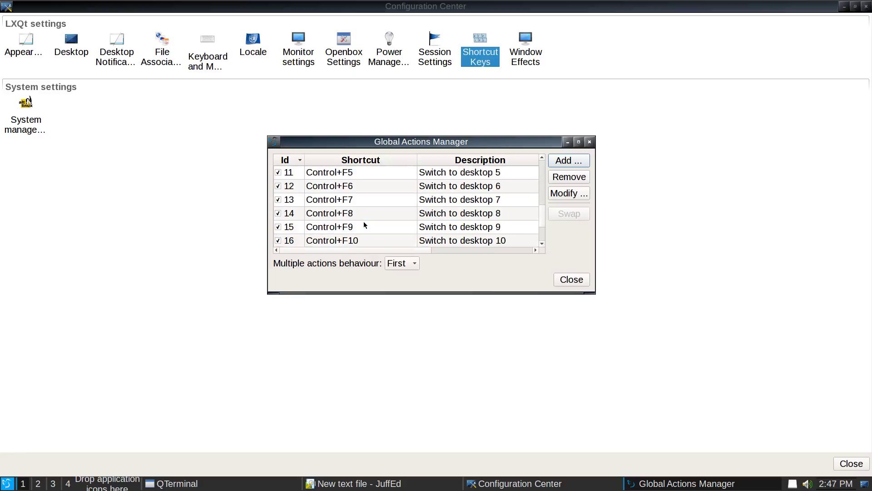
click(366, 236)
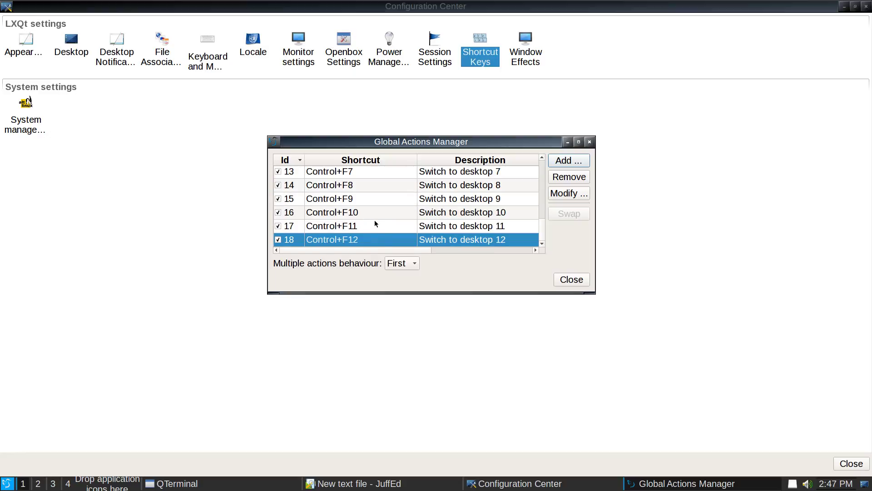
key(Up)
key(Up)
key(Up)
key(Up)
key(Up)
key(Up)
key(Up)
key(Up)
key(Up)
key(Up)
key(Up)
key(Up)
key(Up)
key(Up)
key(Up)
key(Up)
key(Up)
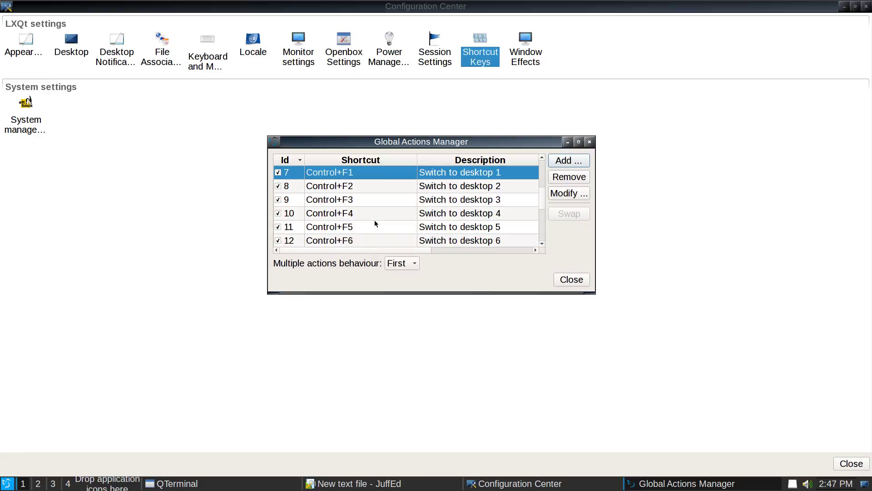
key(Down)
key(Down)
key(Down)
key(Down)
key(Down)
key(Down)
key(Down)
key(Down)
key(Down)
key(Down)
key(Down)
key(Down)
key(Down)
key(Down)
key(Down)
key(Down)
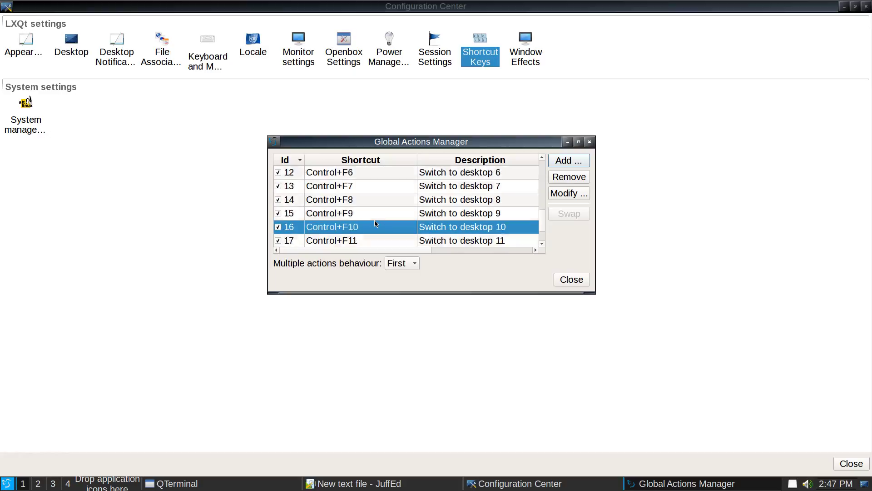
key(Up)
key(Home)
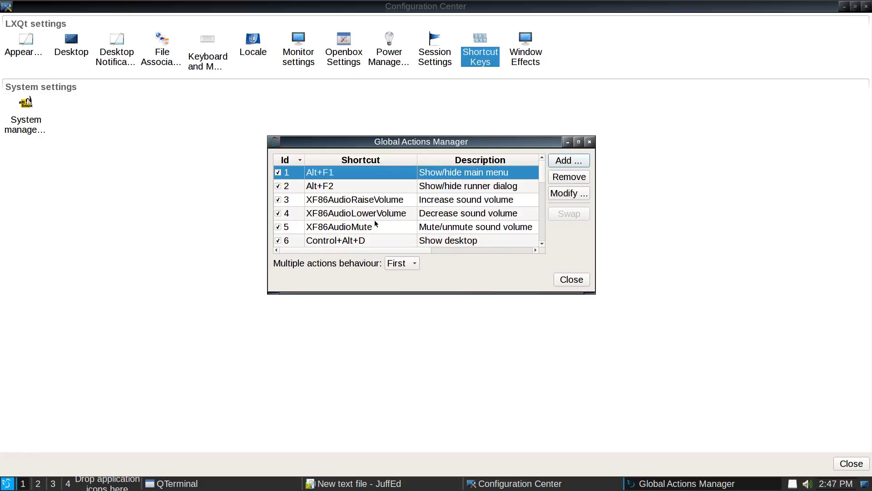
- Set the multiple actions behaviour of the global shortcuts to None and close the Global Actions Manager
click(403, 263)
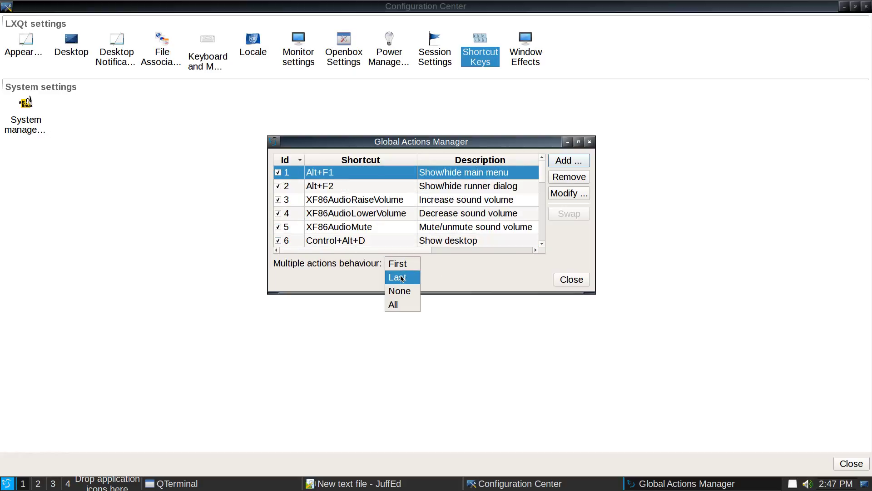
click(402, 278)
click(402, 263)
click(399, 277)
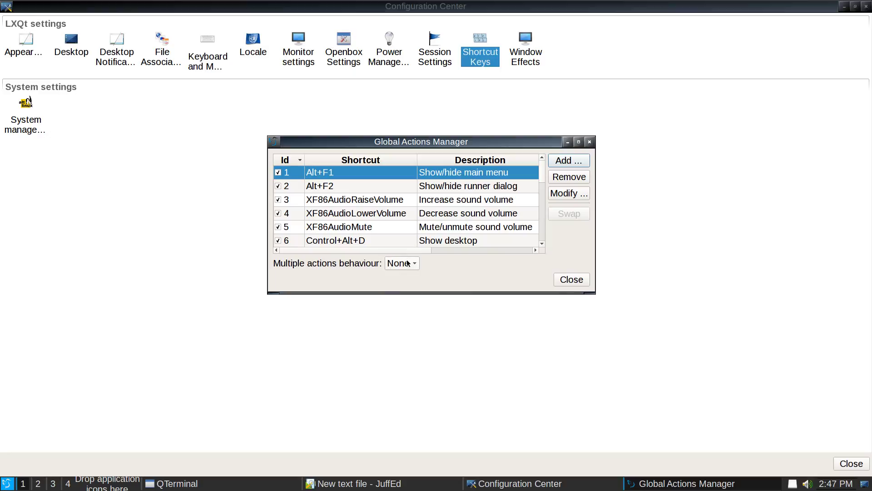
click(407, 263)
click(397, 267)
click(575, 281)
- Open the Window Effects settings, view the Shadow, Opacity, Fade and Other pages, and close them
click(528, 59)
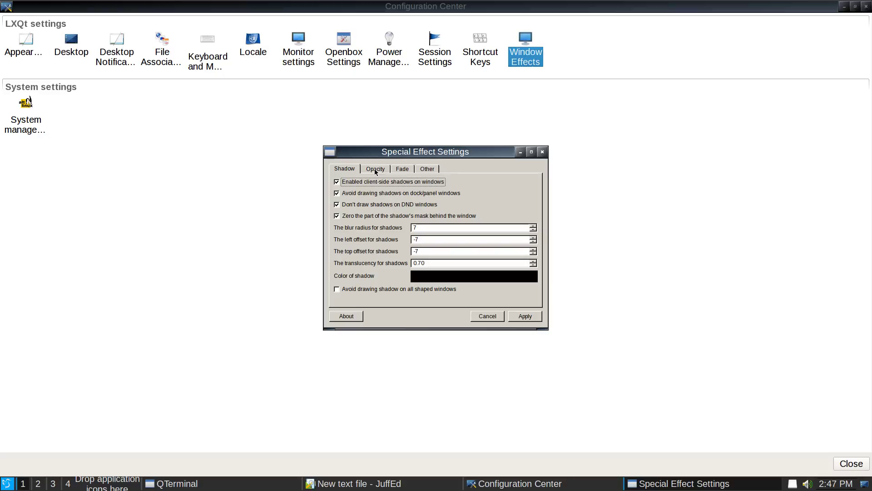
click(375, 170)
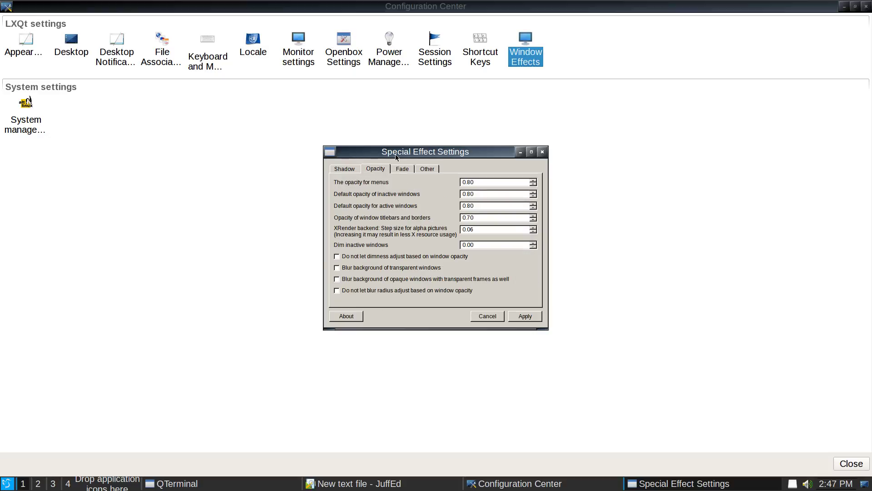
click(402, 169)
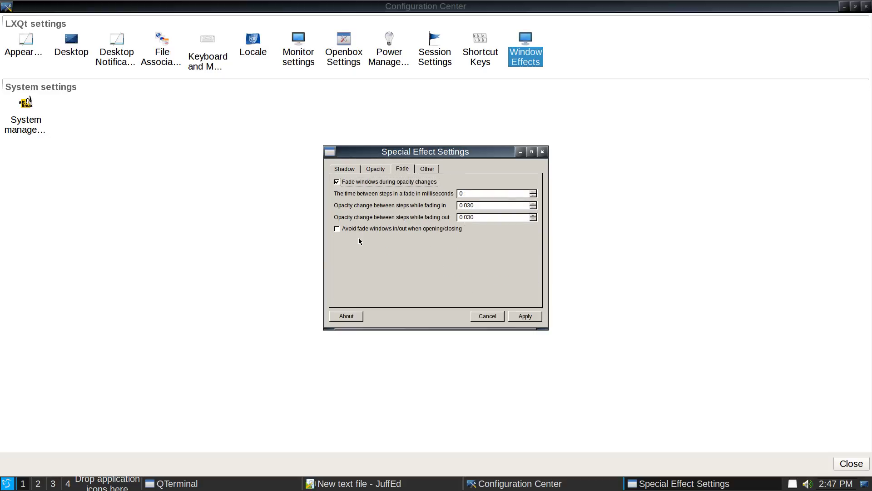
click(426, 171)
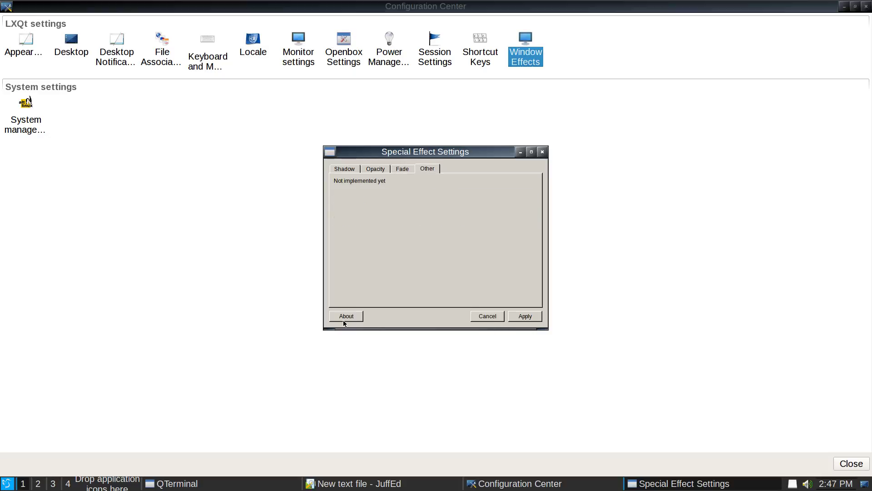
click(528, 320)
click(480, 317)
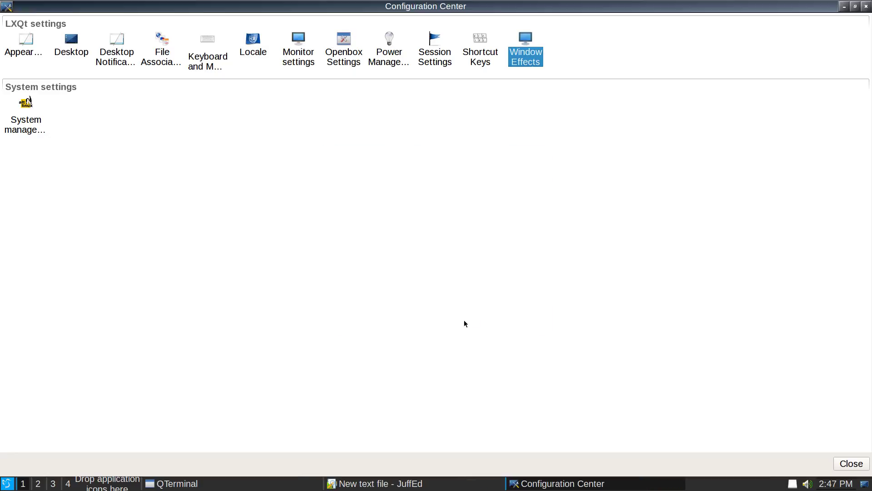
- Open the System management center, view the device choices for the Grub bootloader, and return to the module overview
double_click(35, 132)
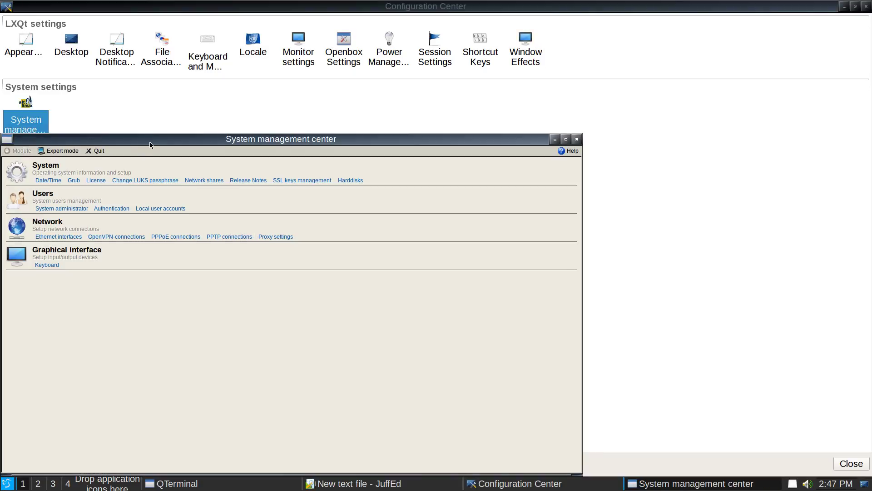
drag(150, 142, 356, 138)
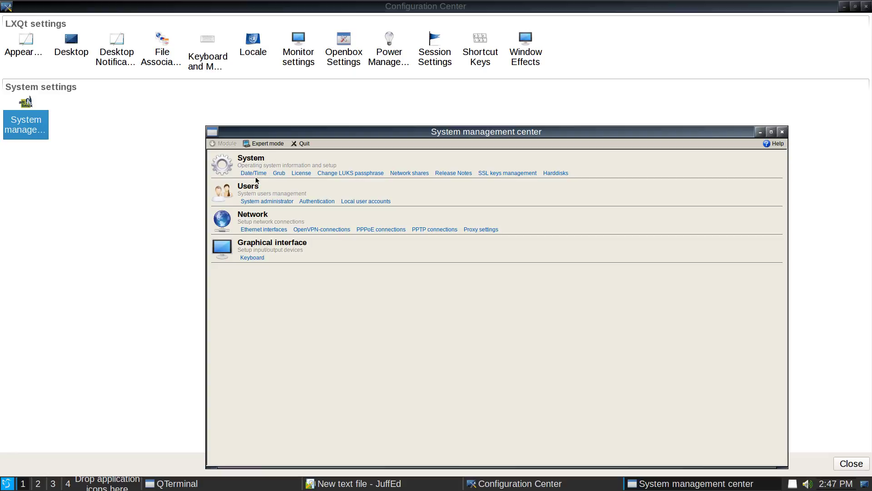
click(278, 174)
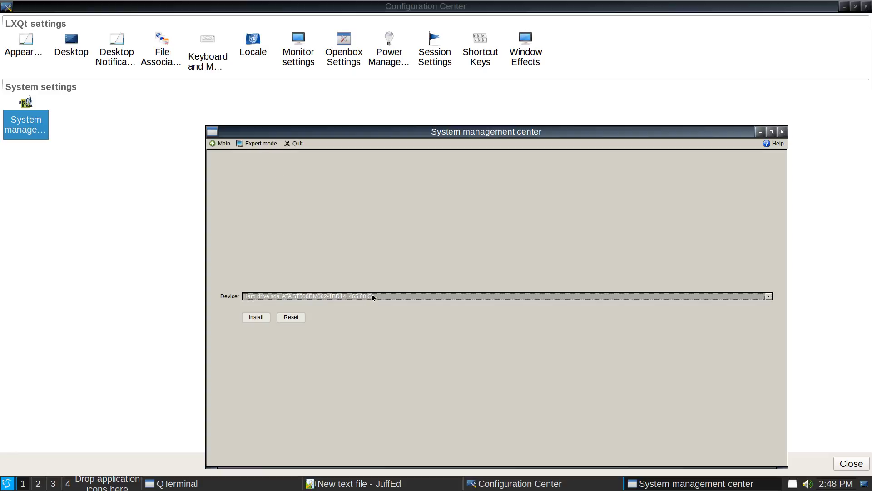
click(373, 296)
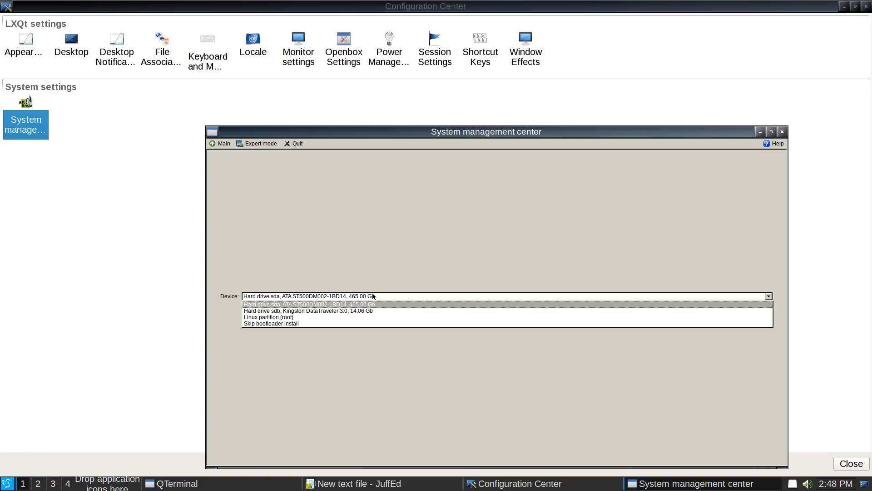
click(372, 296)
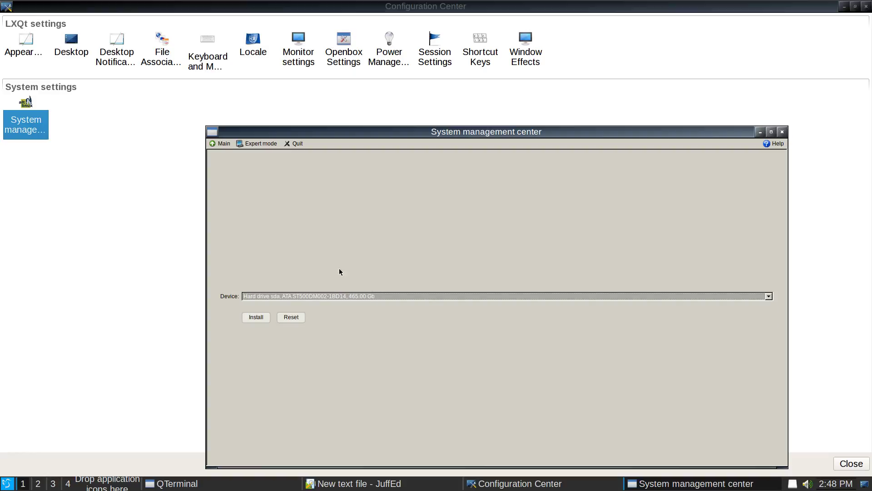
click(222, 144)
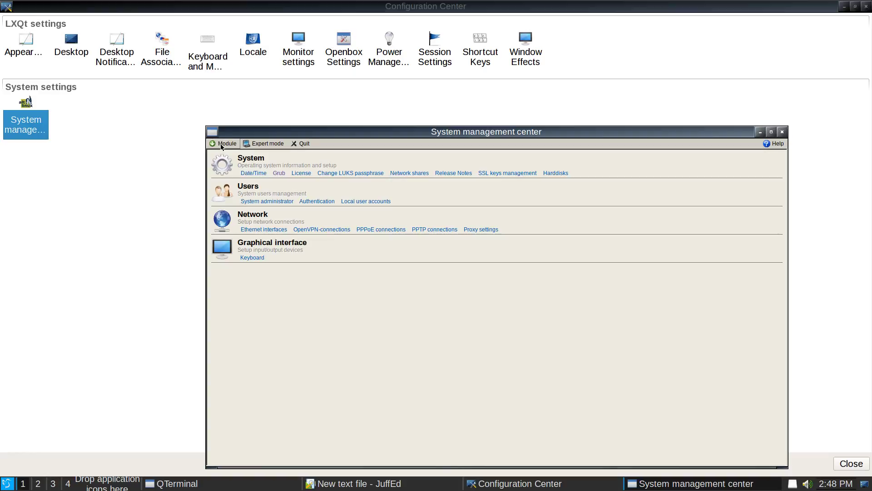
- View the Ethernet interface settings with their configuration choices and computer name, and exit the System management center
click(272, 230)
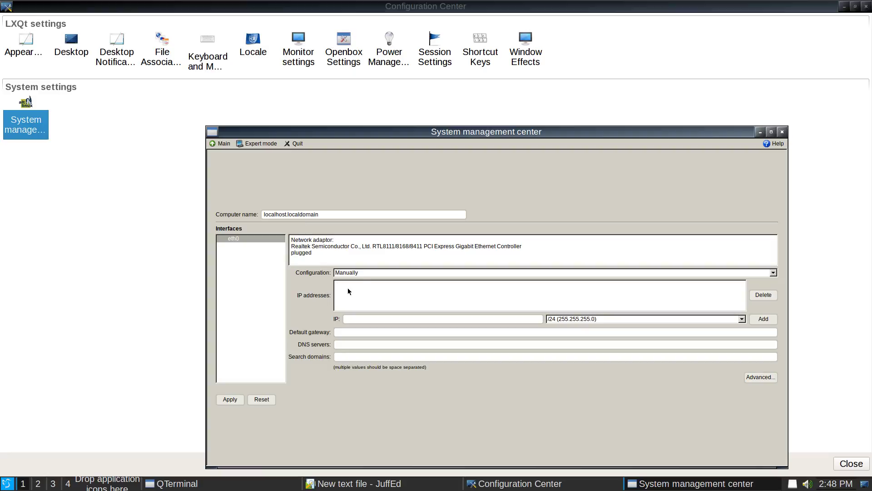
click(363, 278)
click(361, 274)
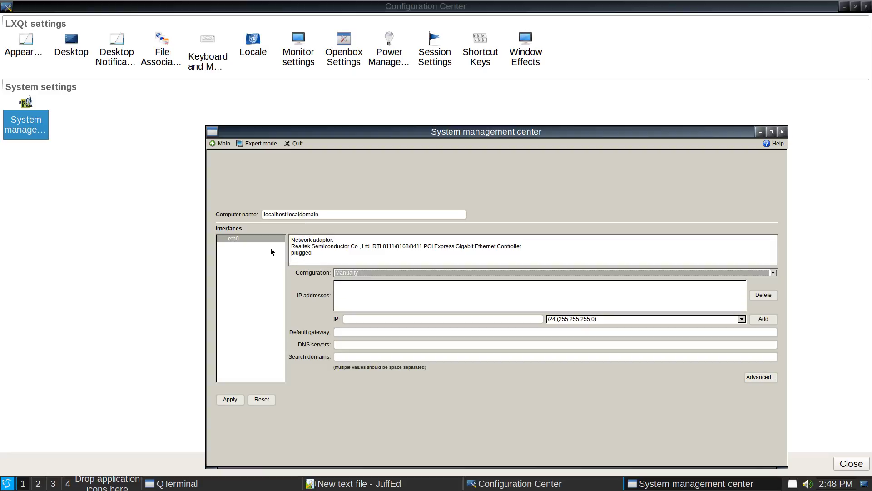
click(312, 216)
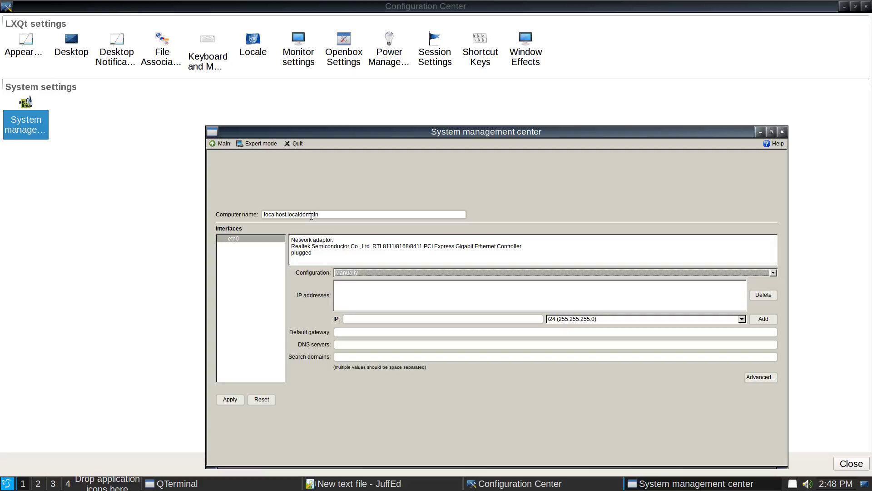
click(302, 145)
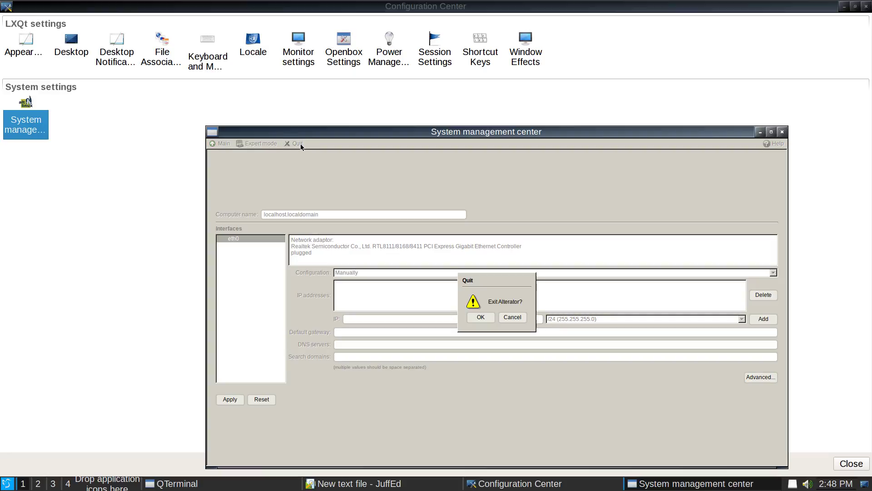
click(481, 317)
- Reopen the Openbox Settings, try the Orang window theme and switch to the Clearlooks theme
click(302, 57)
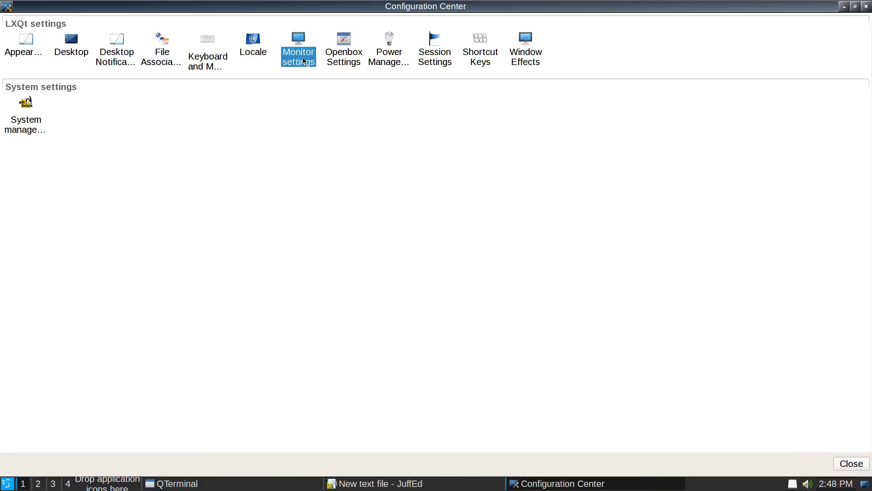
double_click(345, 60)
click(381, 222)
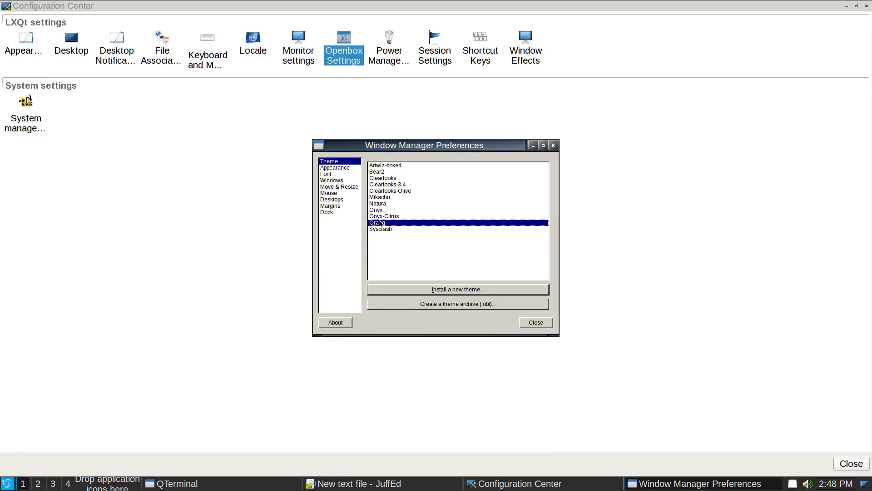
click(374, 176)
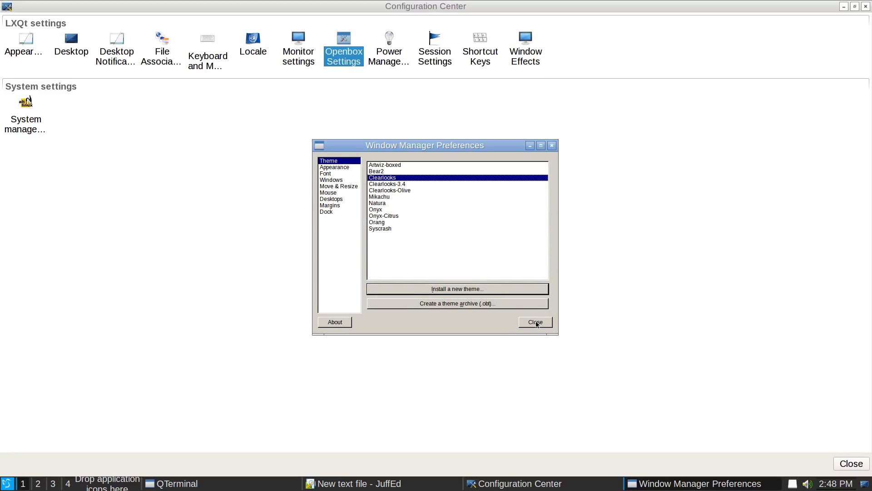
- Close the Openbox preferences, open the Power Management settings and view the Lid, Idle and Battery pages
click(536, 322)
double_click(389, 55)
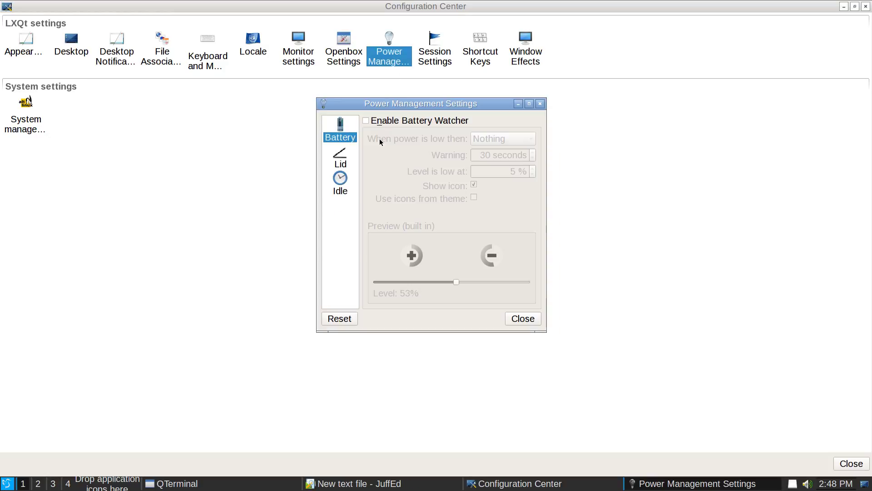
click(342, 162)
click(340, 178)
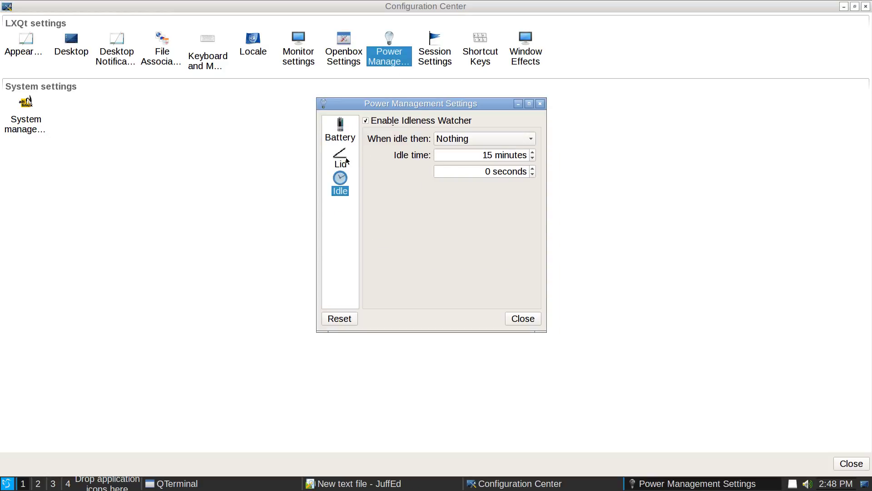
click(345, 161)
click(352, 134)
- Enable the Battery Watcher, and close the Power Management settings and the Configuration Center
click(367, 121)
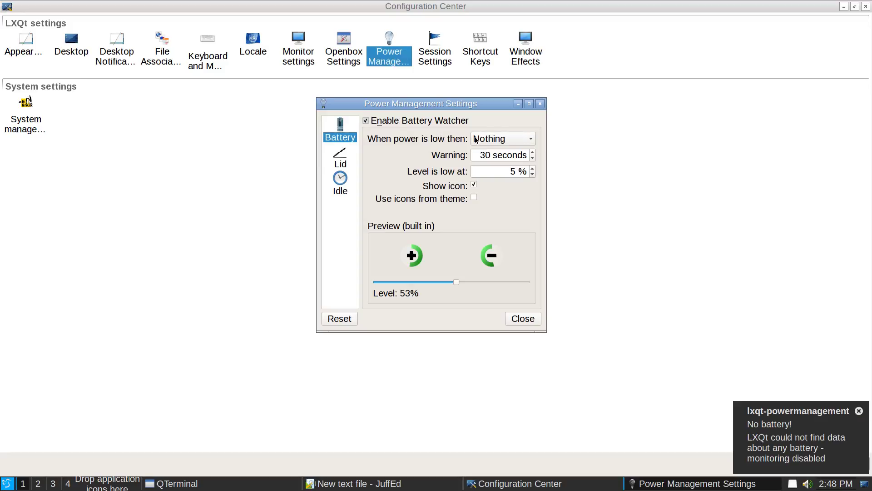
click(540, 104)
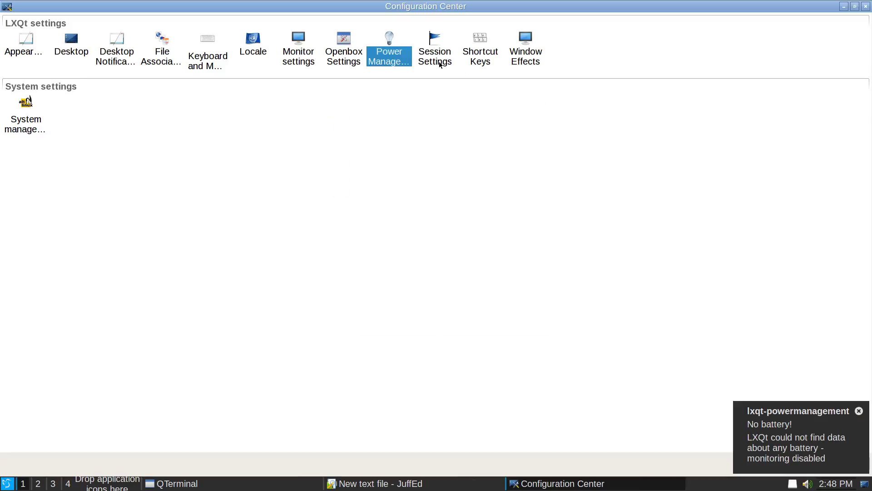
click(866, 6)
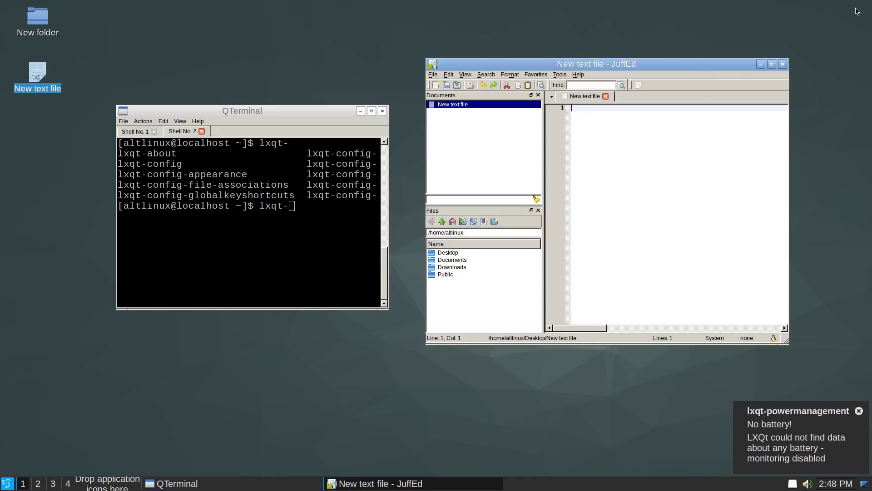
- View the About information of JuffEd, and browse to the Downloads folder in its file browser
click(578, 74)
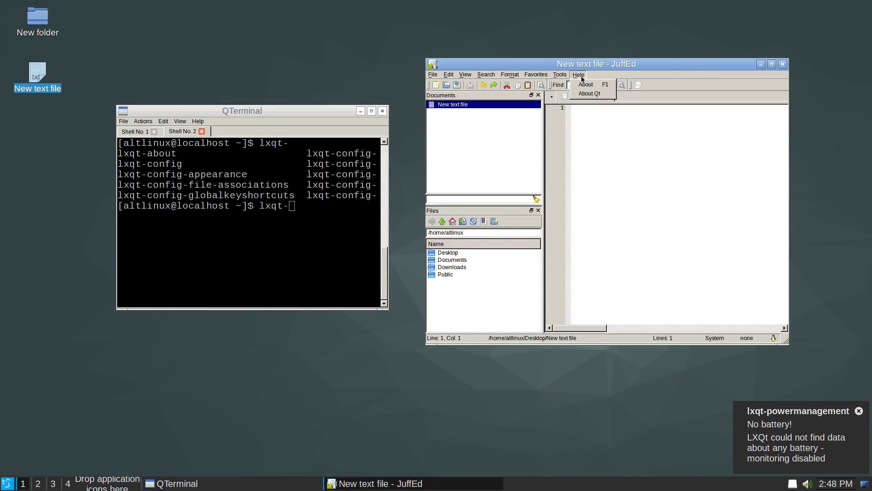
click(585, 85)
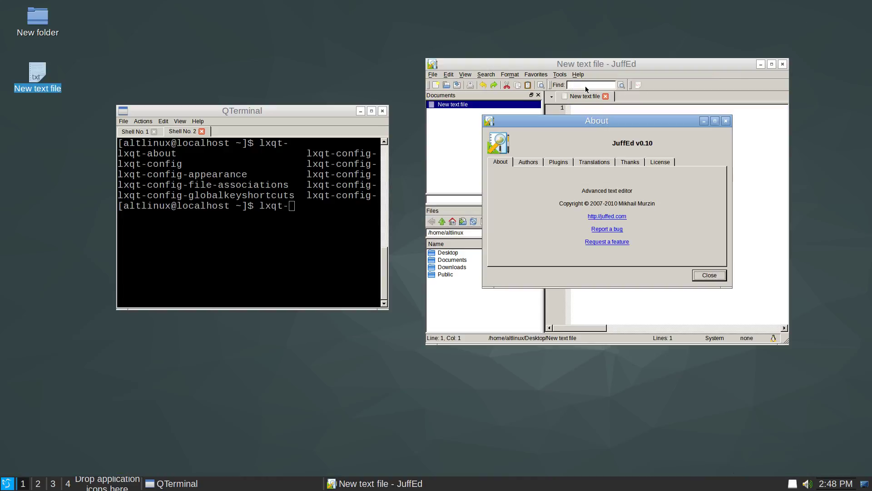
click(714, 275)
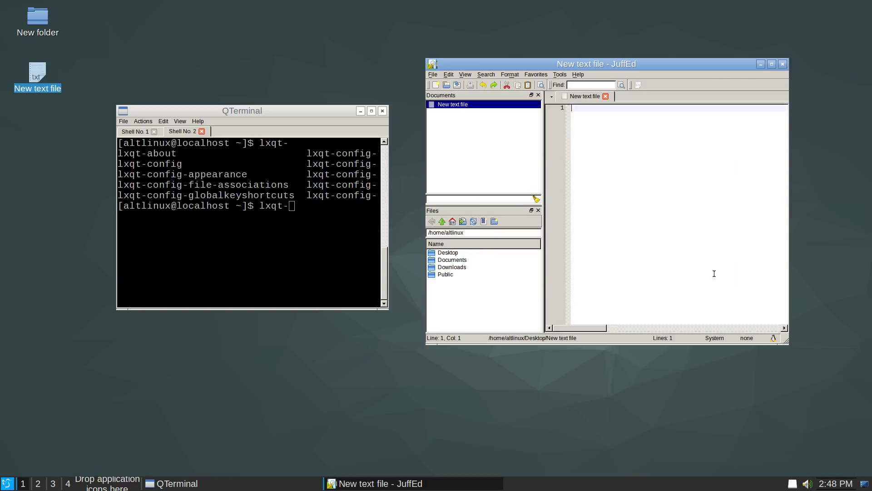
click(450, 261)
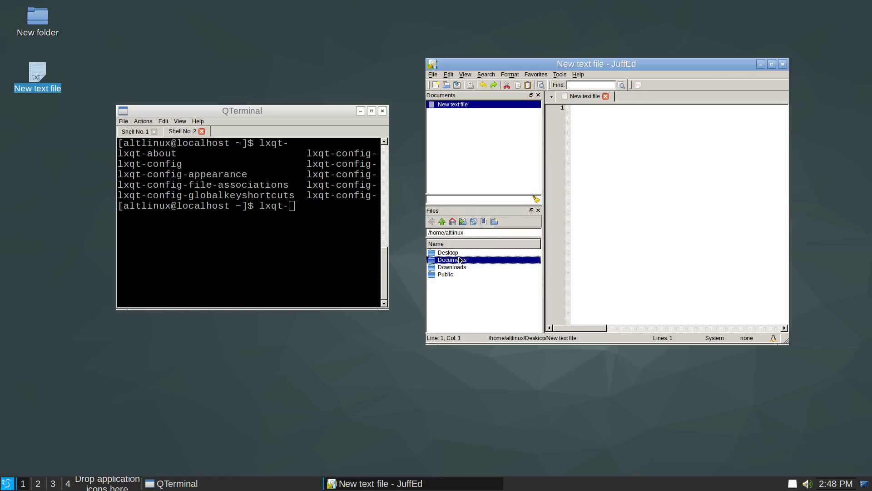
double_click(451, 267)
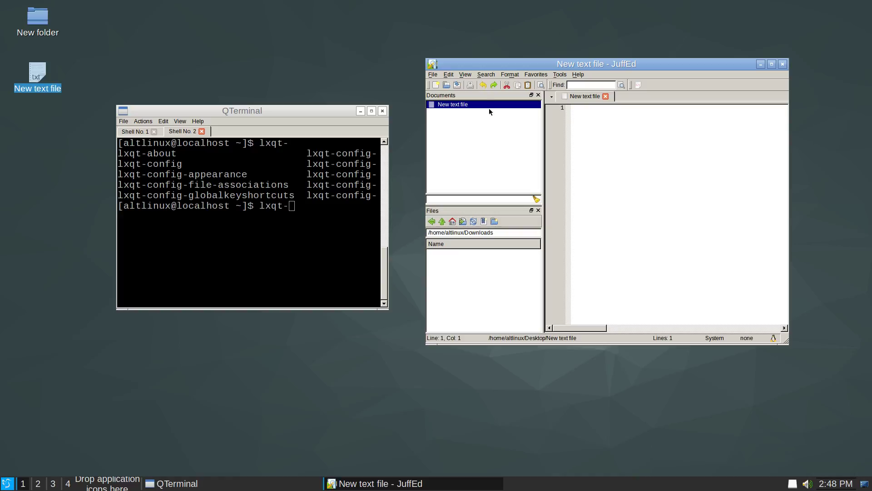
- Open the gtkrc file from the /etc/gtk-3.0 folder in JuffEd
click(433, 75)
click(439, 97)
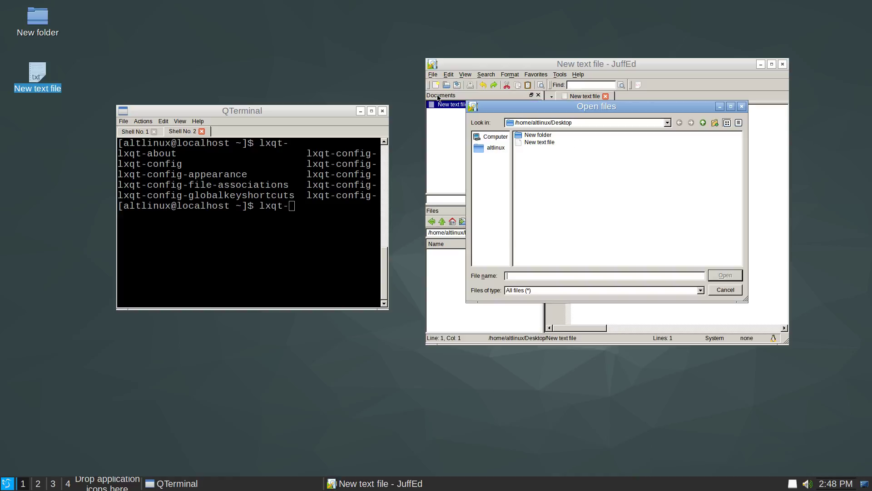
click(703, 124)
click(703, 123)
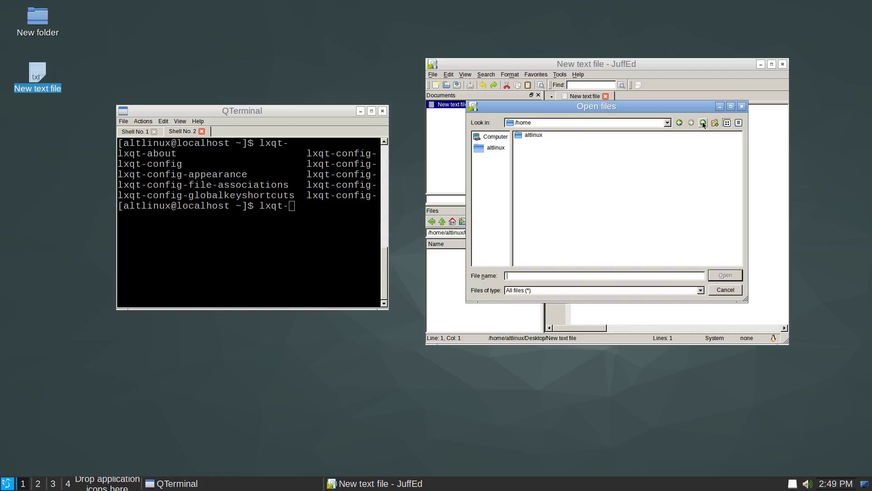
click(703, 126)
click(508, 139)
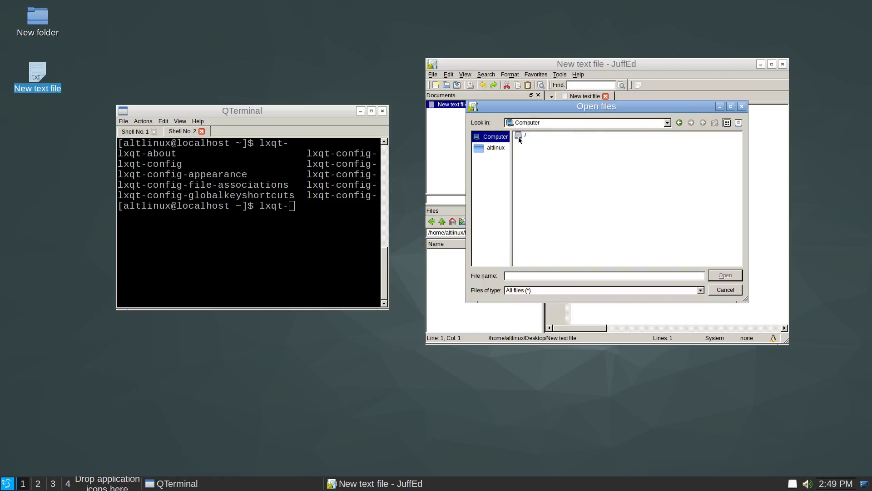
double_click(519, 137)
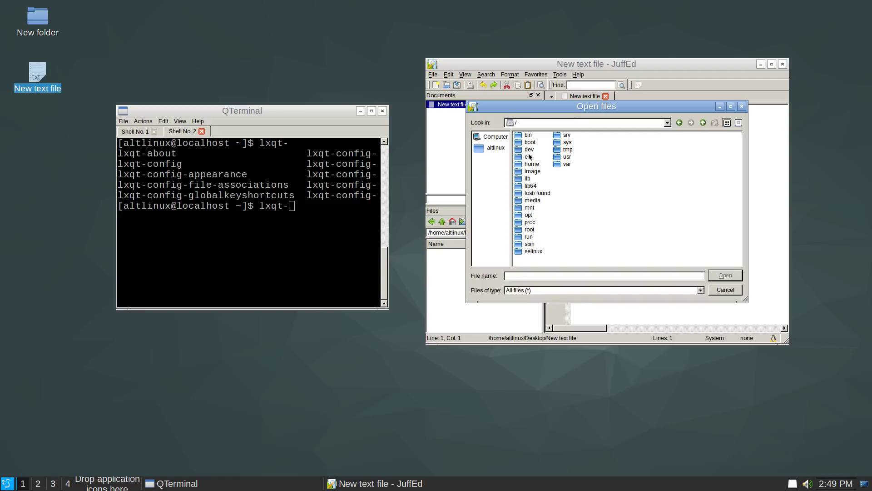
double_click(527, 157)
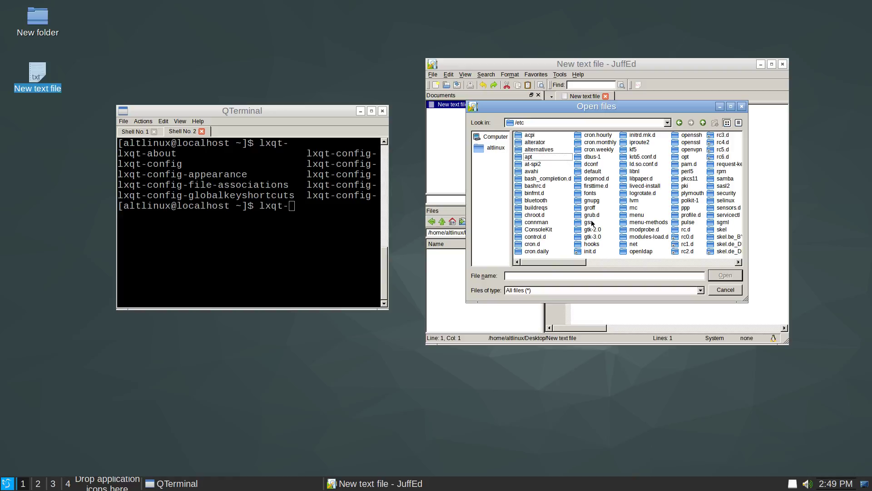
double_click(593, 237)
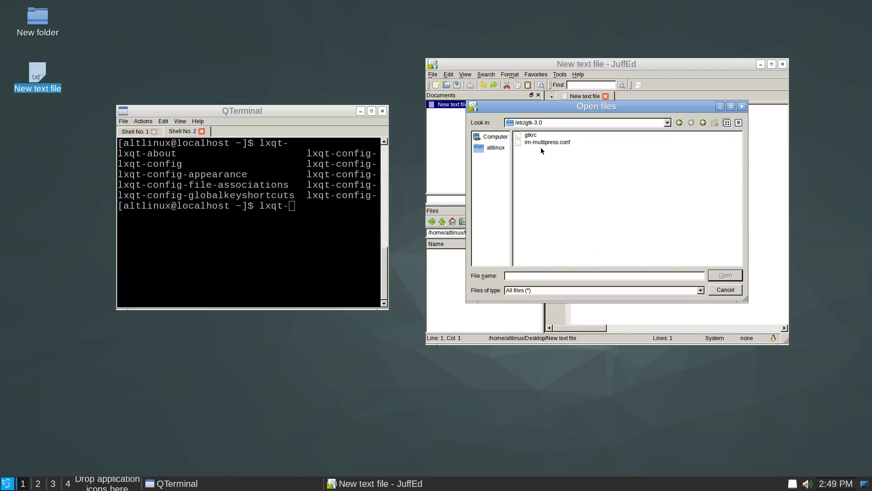
double_click(534, 136)
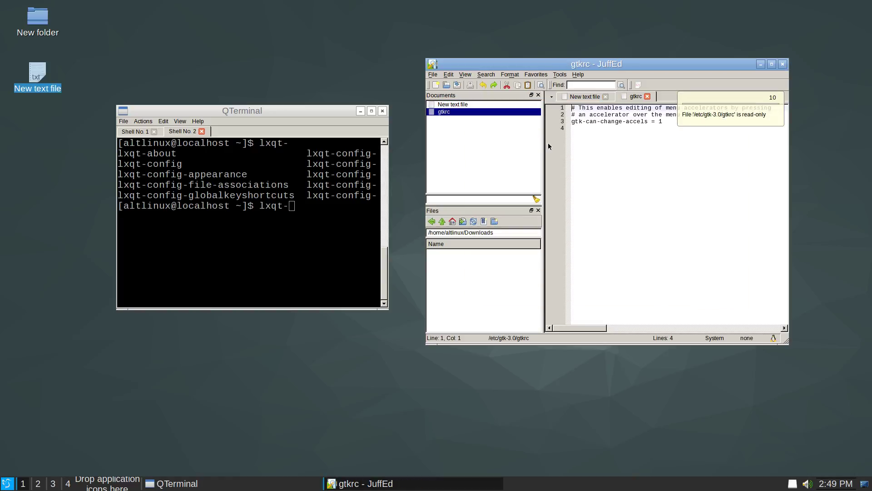
- Maximize the JuffEd window, place the cursor on different lines of gtkrc, and close the editor
drag(642, 66, 643, 65)
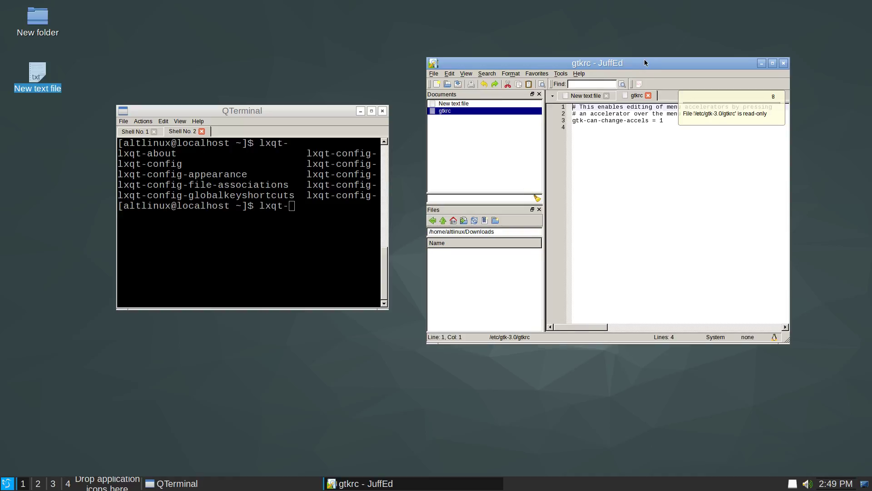
double_click(644, 59)
click(259, 51)
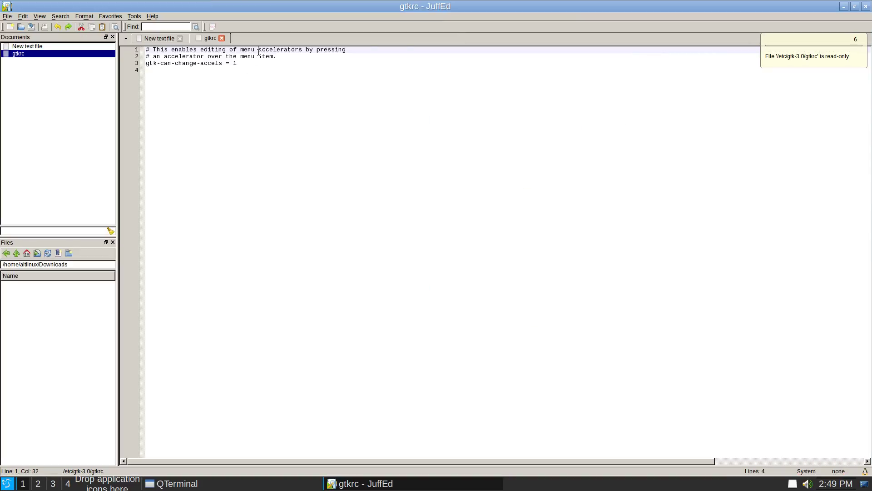
click(251, 71)
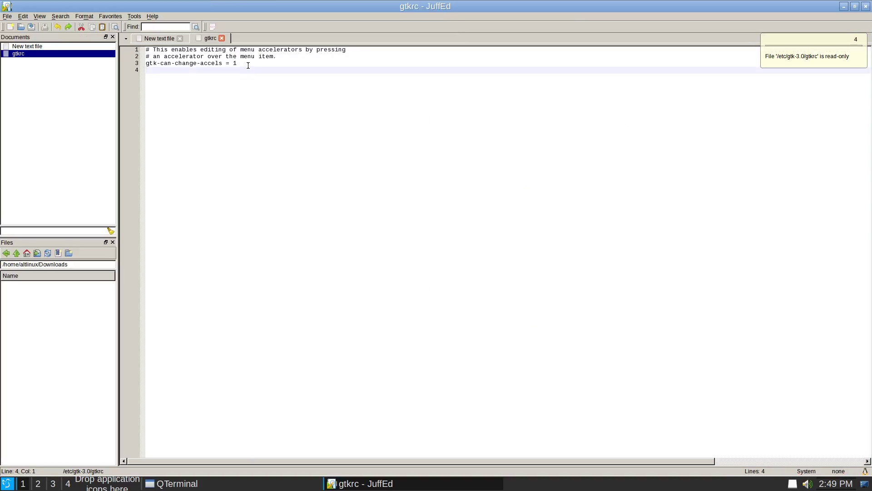
click(248, 66)
click(253, 59)
click(262, 50)
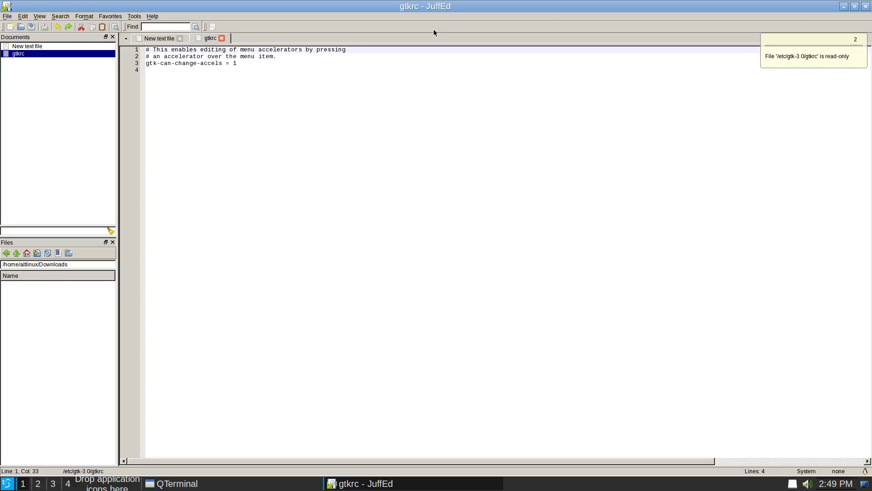
click(867, 8)
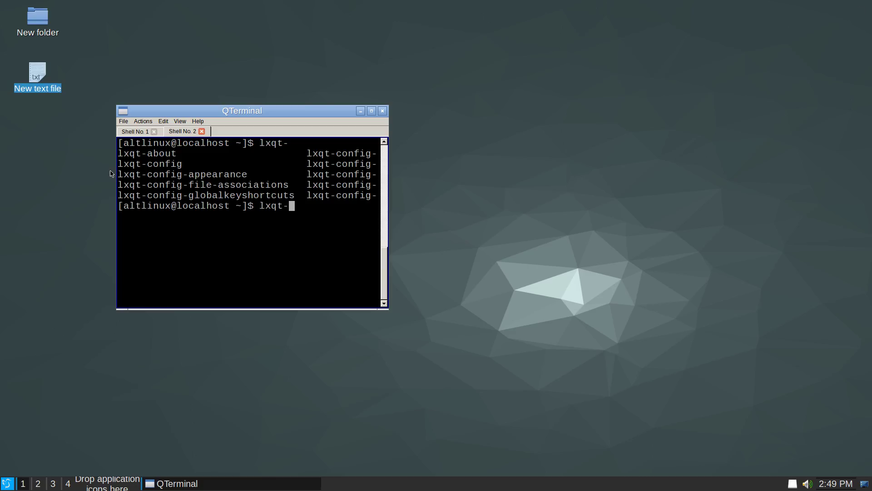
- Look through the Games, Graphics and Preferences application categories and launch the PCManFM-Qt file manager
click(4, 486)
mouse_move(26, 301)
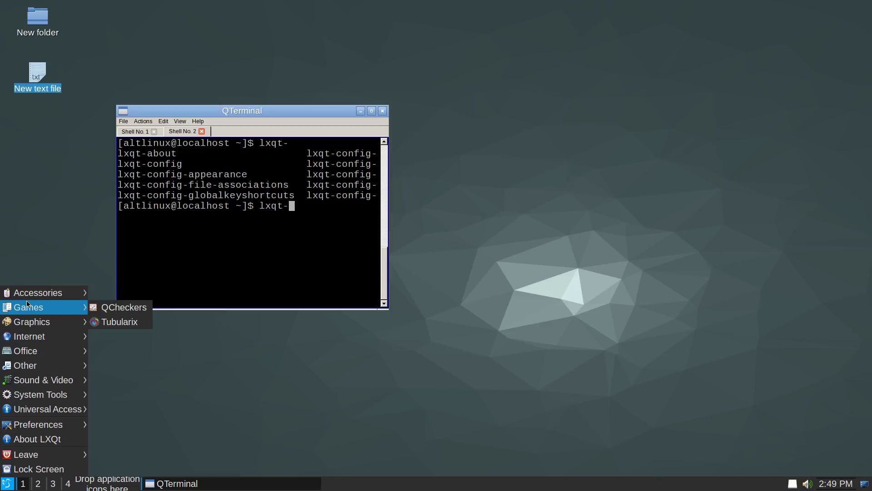
mouse_move(32, 319)
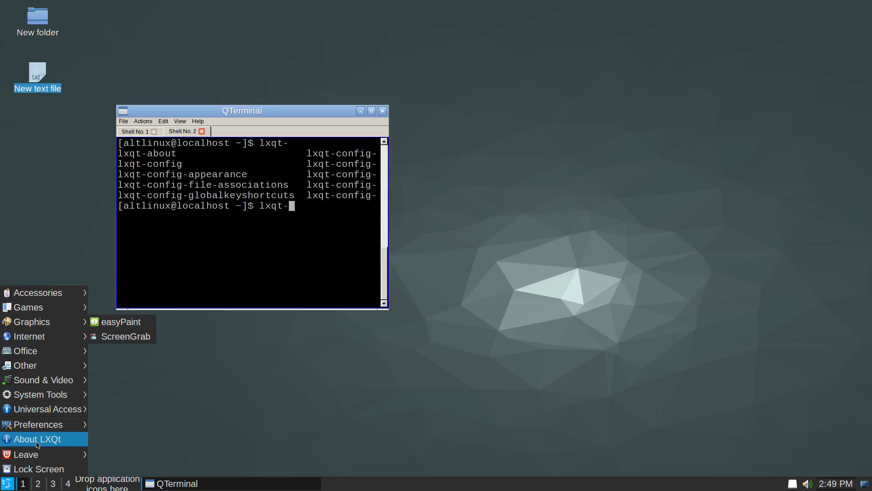
mouse_move(36, 424)
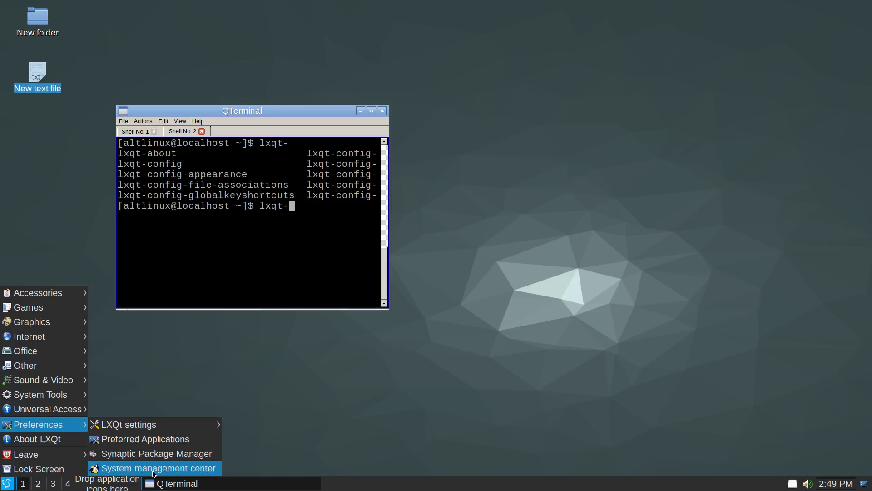
mouse_move(57, 292)
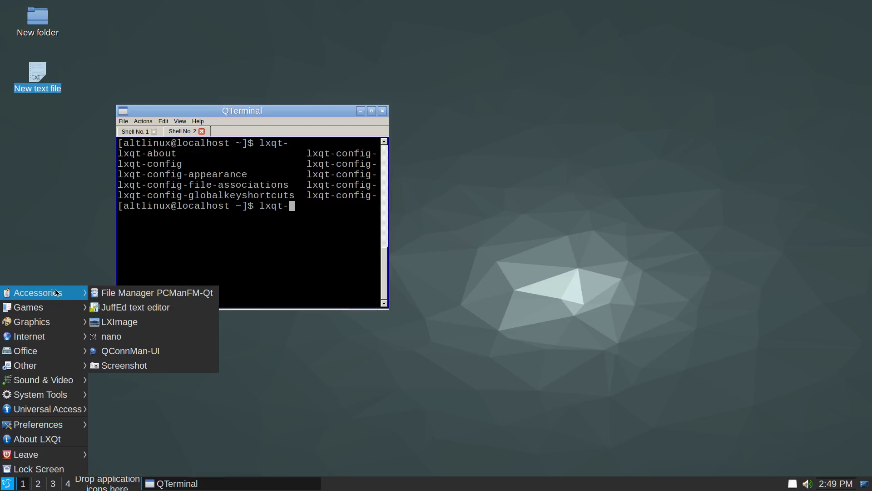
click(104, 293)
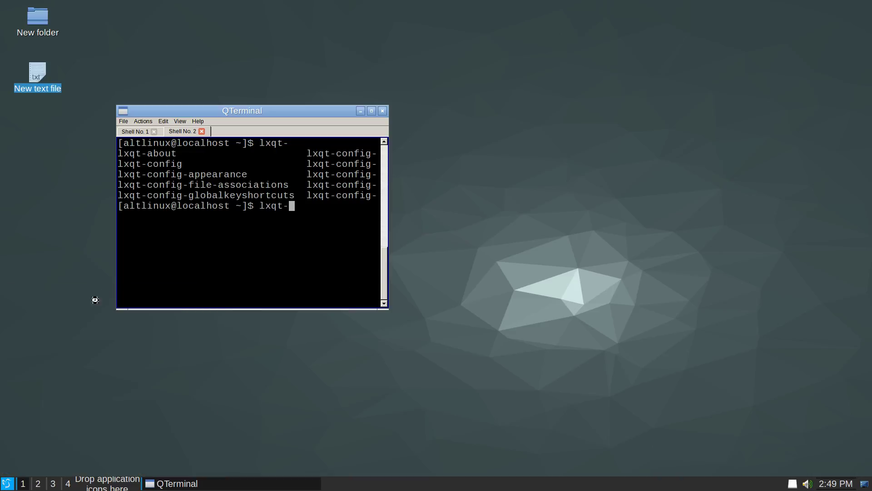
- Launch the LXImage image viewer and the nano text editor from the Accessories category
click(7, 484)
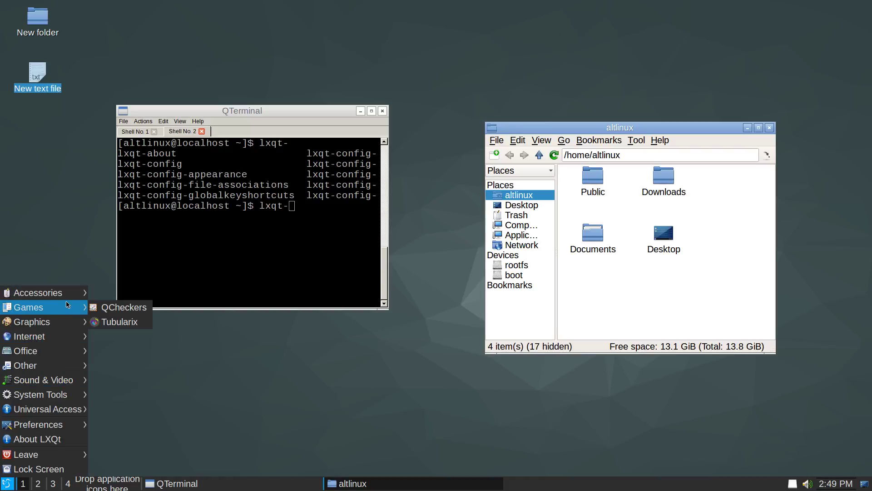
mouse_move(70, 295)
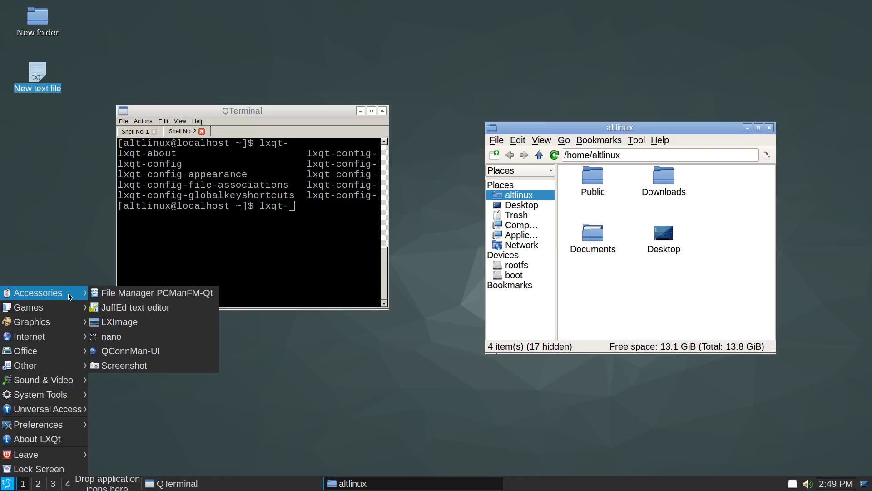
click(139, 319)
click(8, 484)
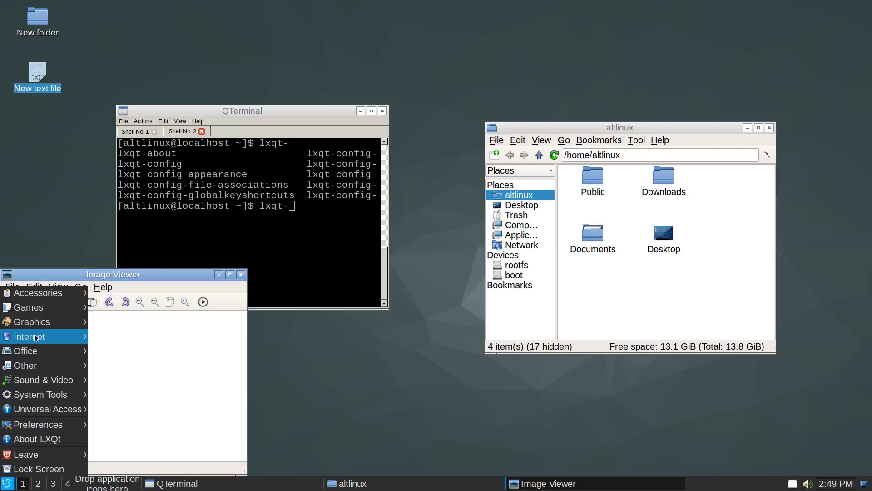
mouse_move(68, 293)
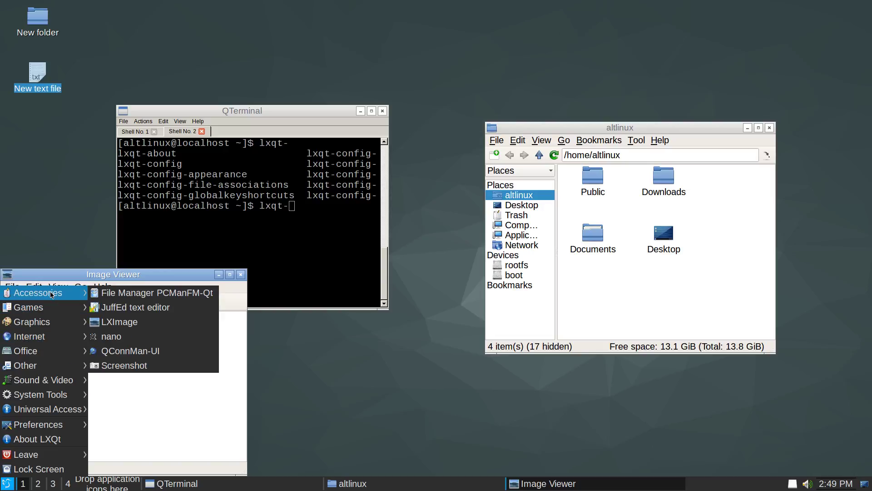
click(111, 337)
- Launch the QConnMan-UI network configuration and the Screenshot tool from the Accessories category
click(7, 484)
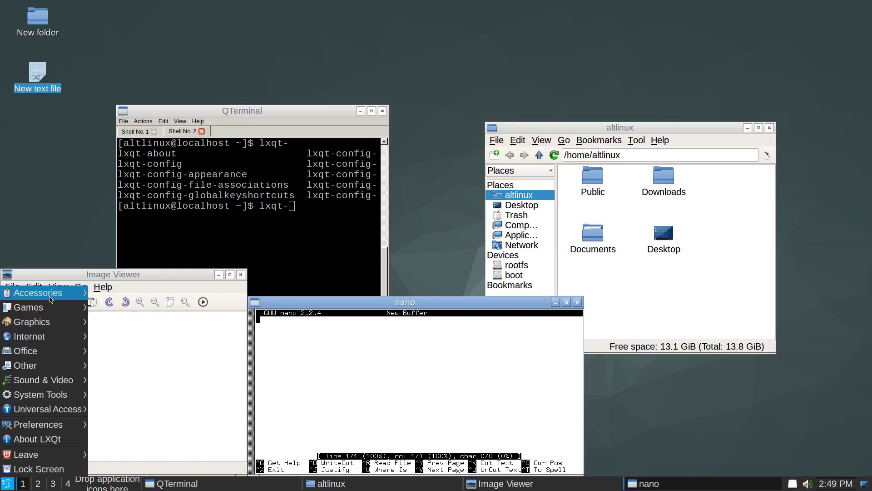
mouse_move(51, 299)
click(147, 351)
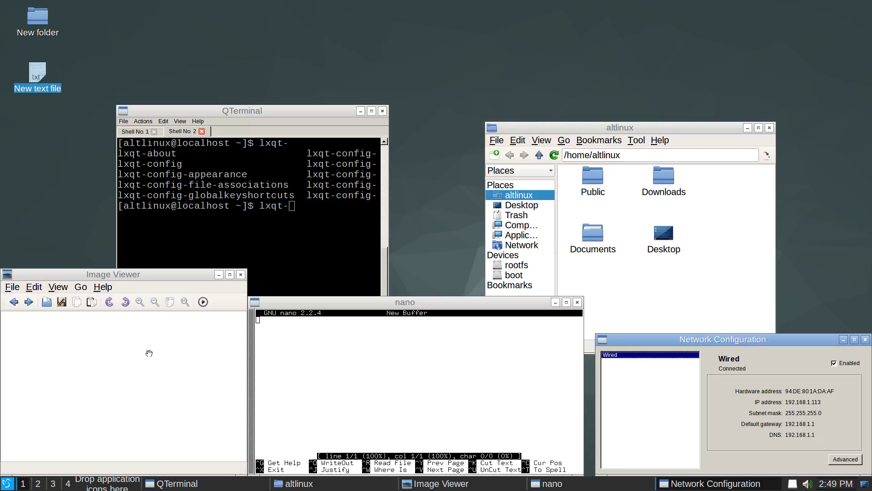
click(6, 482)
click(109, 367)
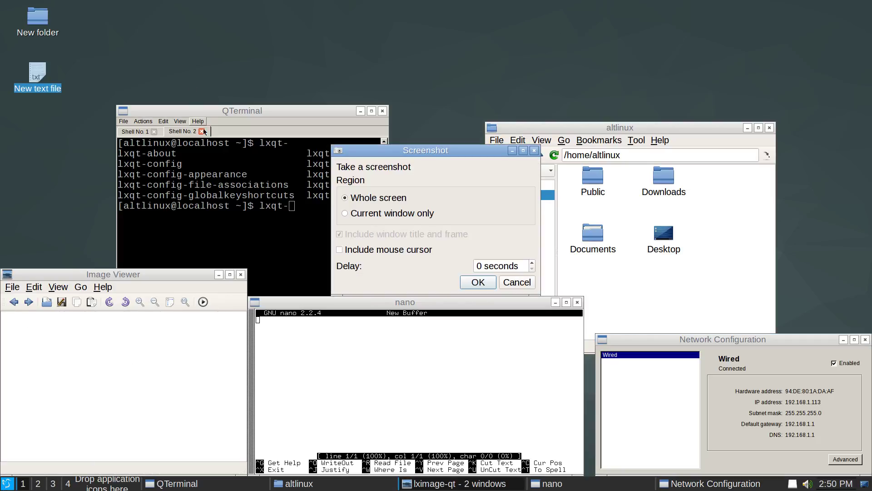
- Bring the QTerminal window to the front and move it up near the desktop icons
click(199, 176)
drag(230, 111, 202, 50)
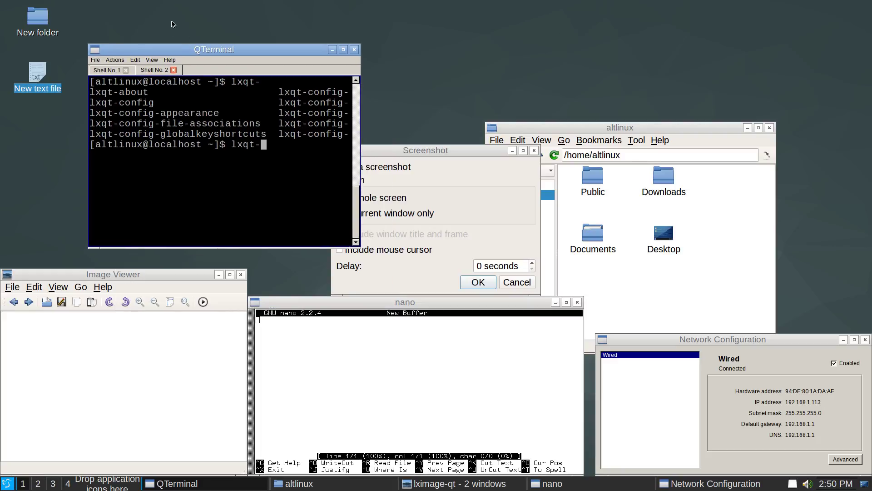
- Capture a screenshot of the whole screen with the Screenshot tool
click(427, 153)
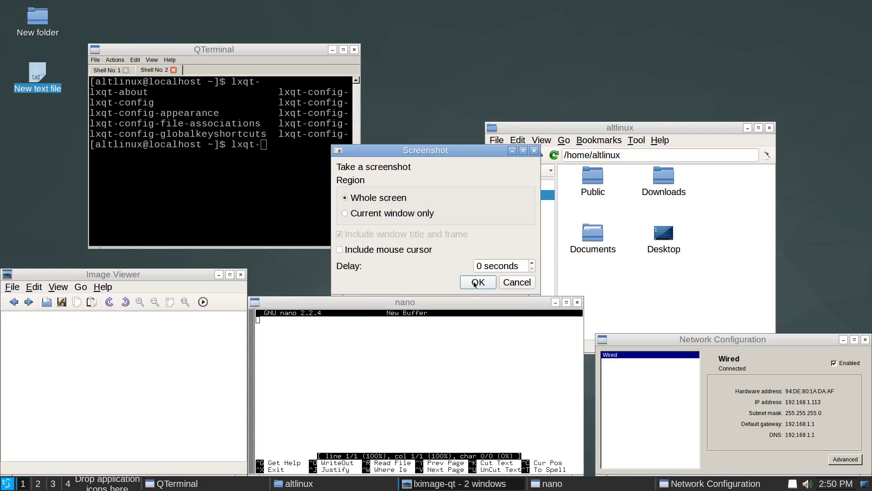
click(532, 262)
click(479, 282)
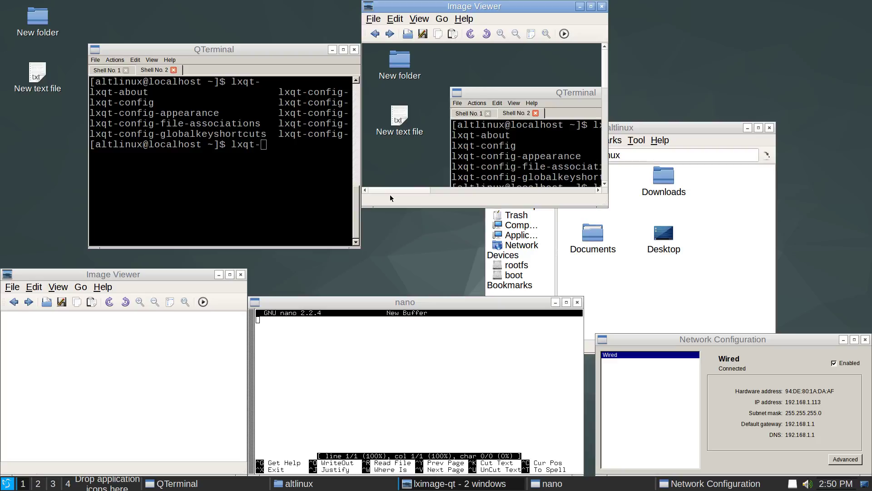
- Save the captured screenshot as 1.png in the Public folder of the altlinux home directory
click(373, 18)
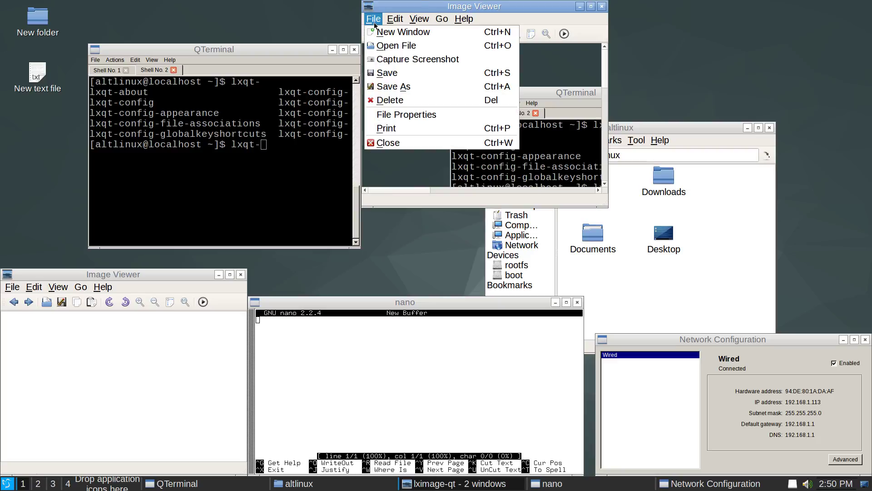
click(382, 86)
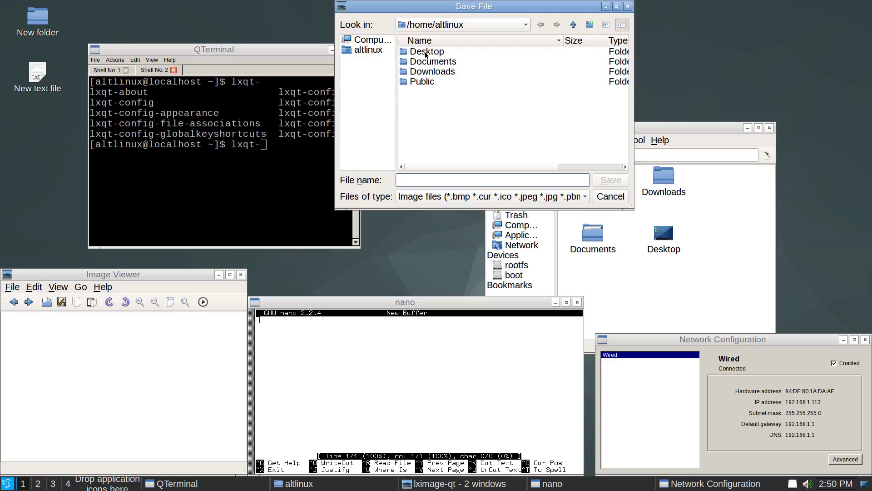
double_click(423, 81)
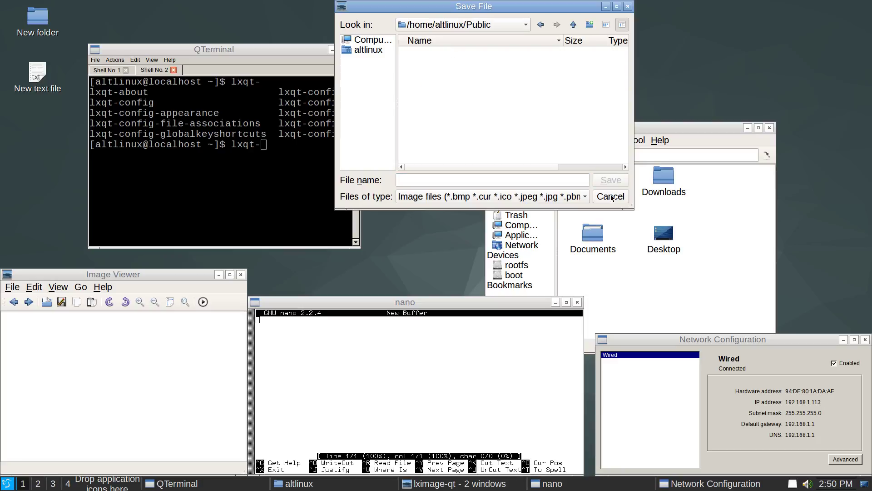
click(439, 179)
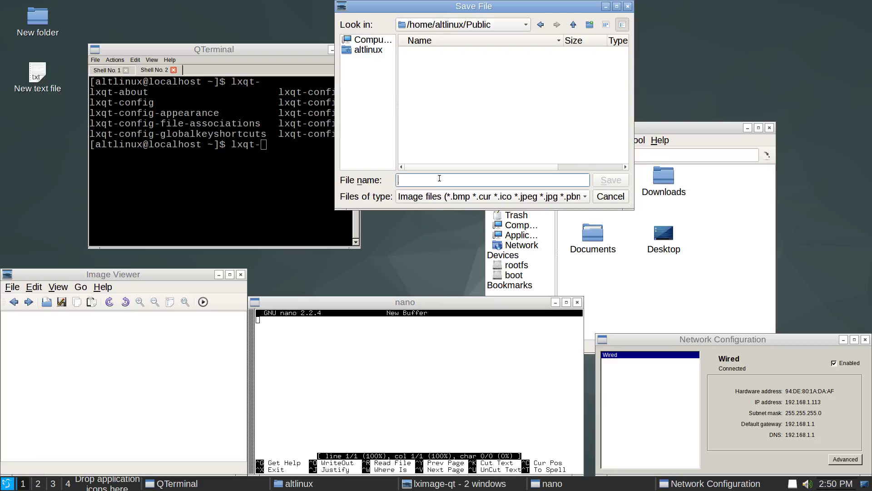
text(1.pnn)
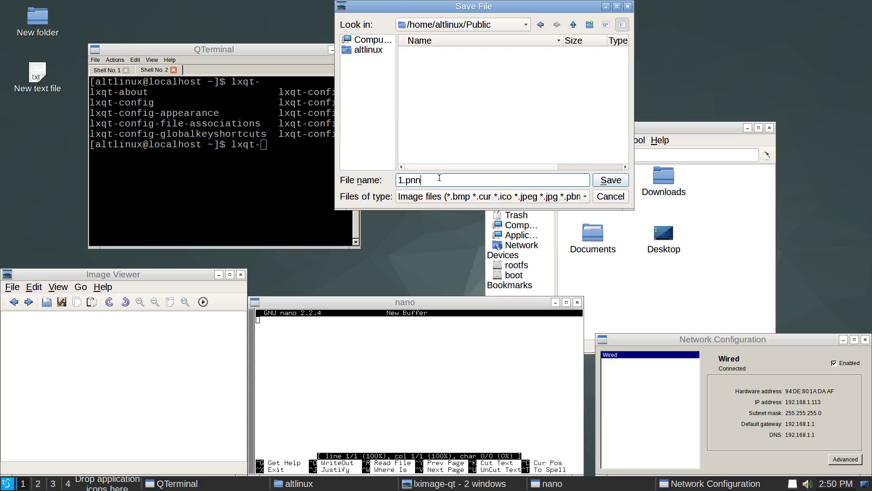
text(g)
key(BackSpace)
key(BackSpace)
text(g)
key(Return)
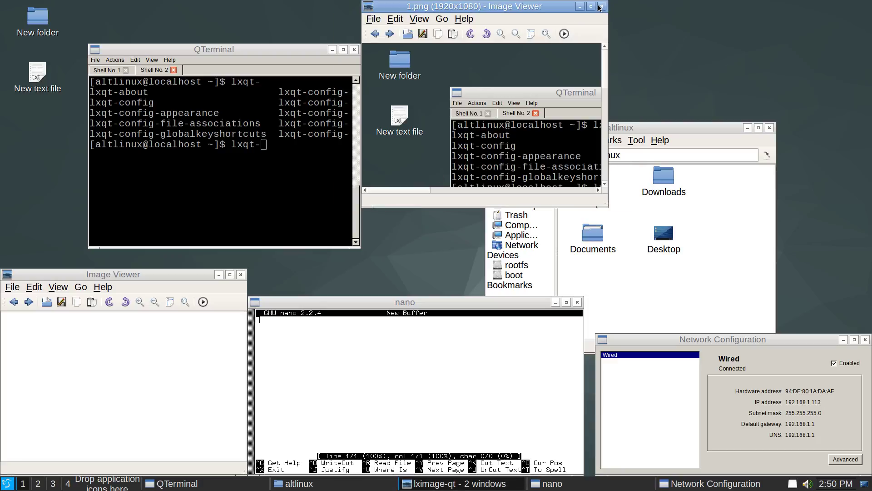
- Maximize the 1.png viewer window to check its About information, and close that window
double_click(463, 7)
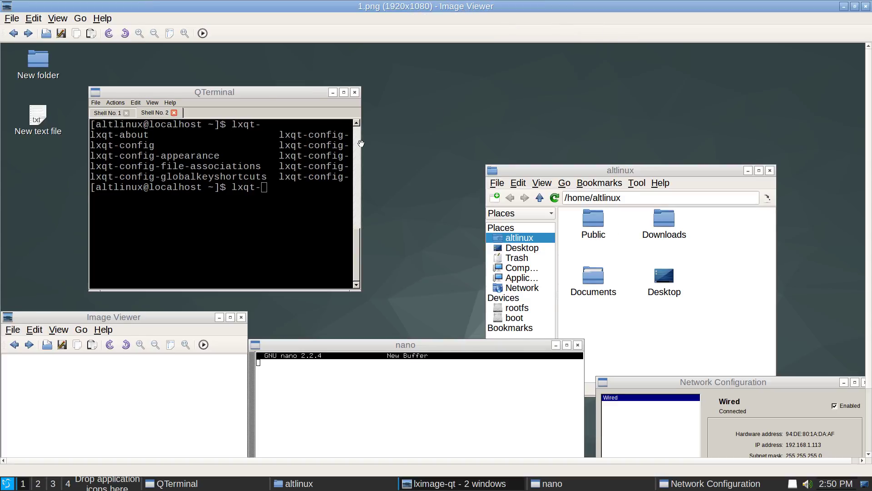
click(95, 18)
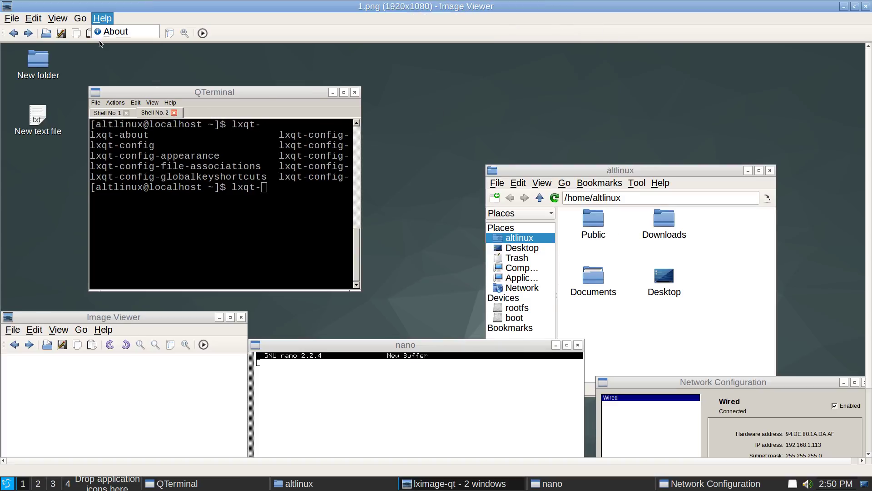
click(102, 33)
click(523, 274)
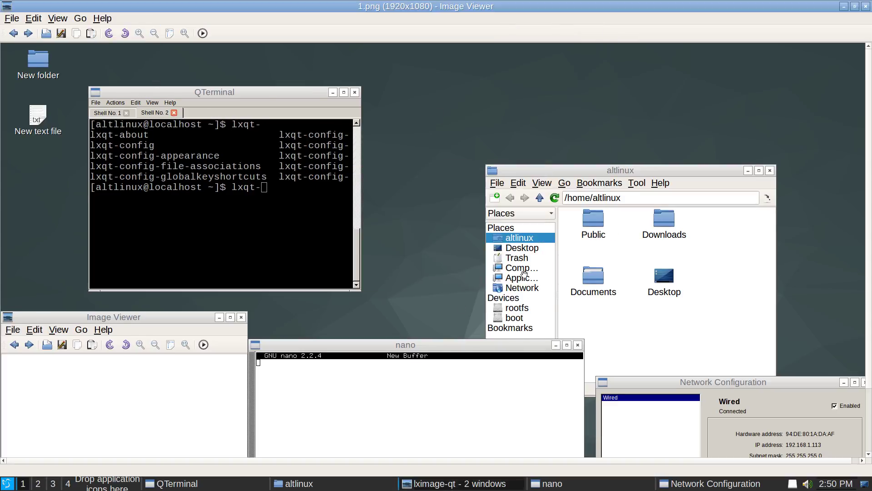
click(865, 5)
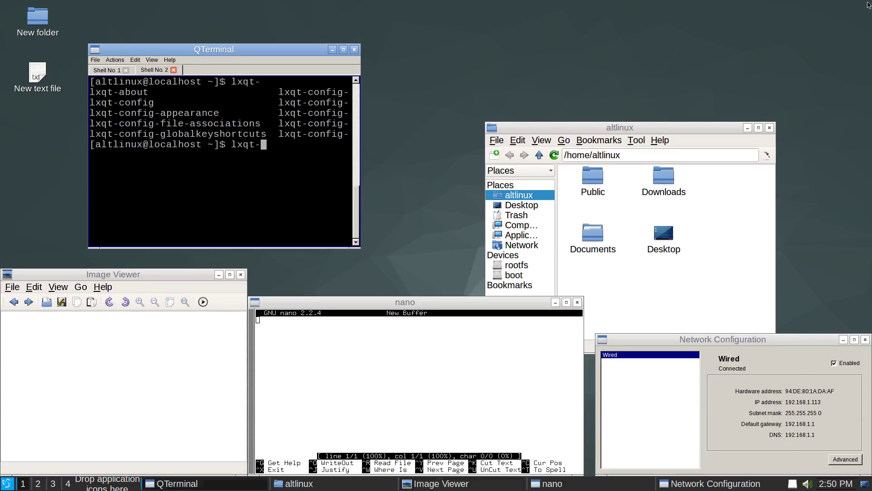
- Move the QTerminal window slightly away from the desktop icons and look at the Shell No. 1 session, returning to Shell No. 2
drag(303, 47, 344, 36)
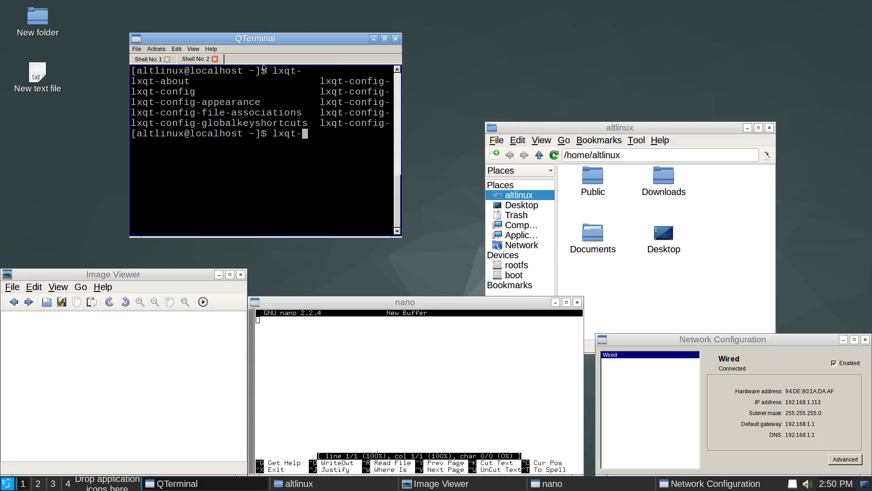
click(156, 60)
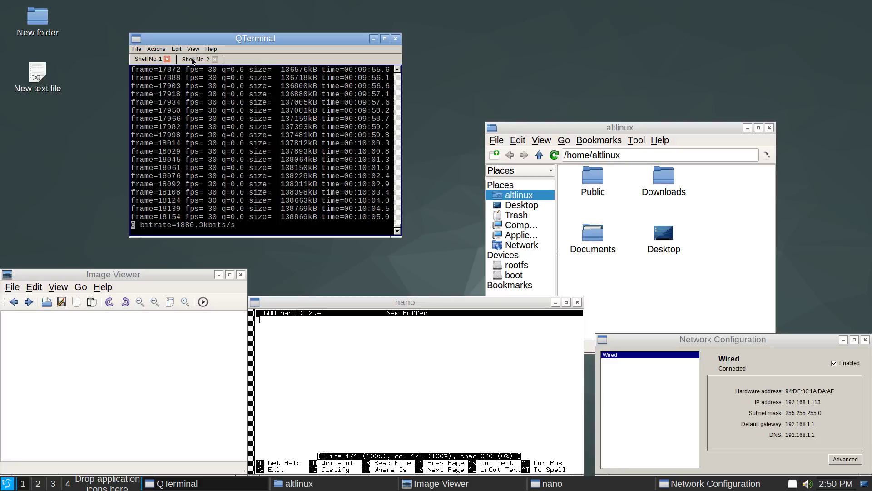
click(194, 60)
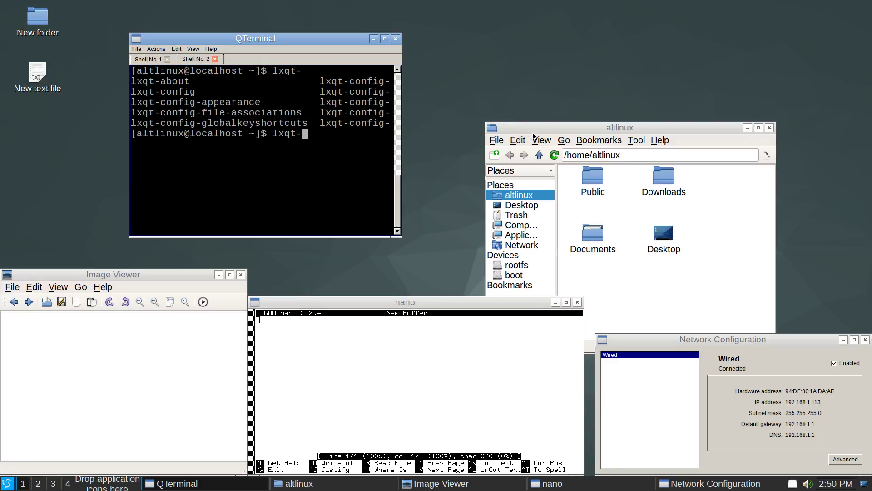
- Move the file manager window up and browse its Desktop, Computer, Applications and Network places, ending on Computer
drag(533, 129, 519, 83)
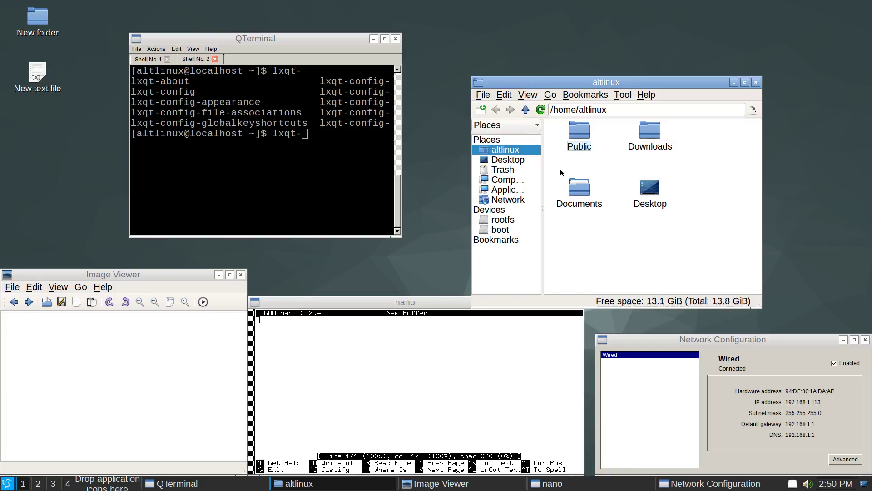
click(505, 160)
key(alt+Up)
click(505, 183)
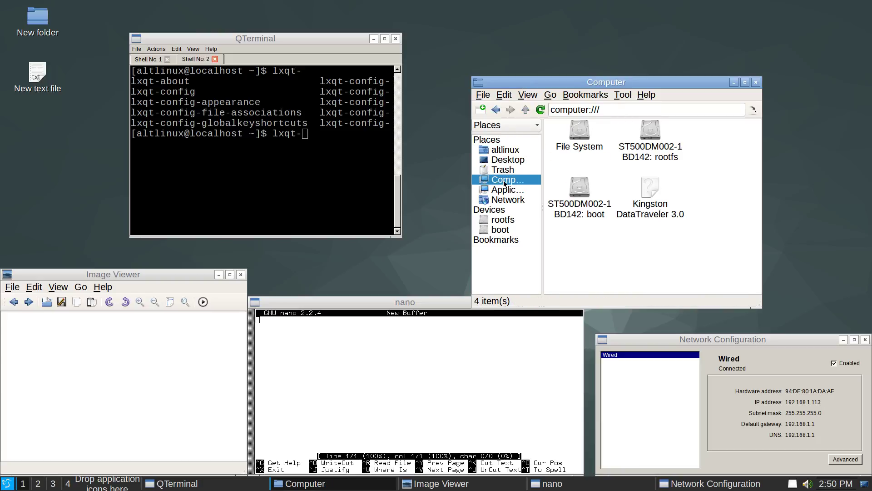
click(505, 190)
click(505, 199)
click(505, 190)
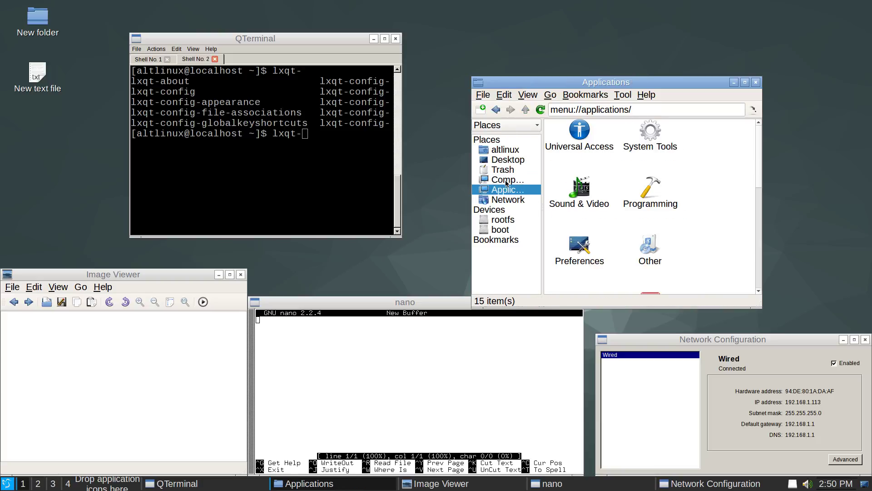
click(507, 182)
- Maximize the file manager and look through the Computer, Network and Applications places
double_click(621, 83)
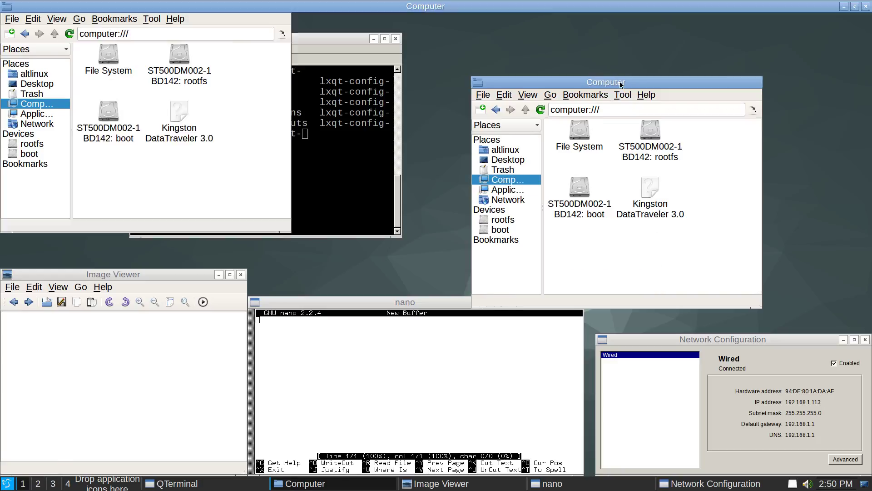
click(32, 76)
click(36, 107)
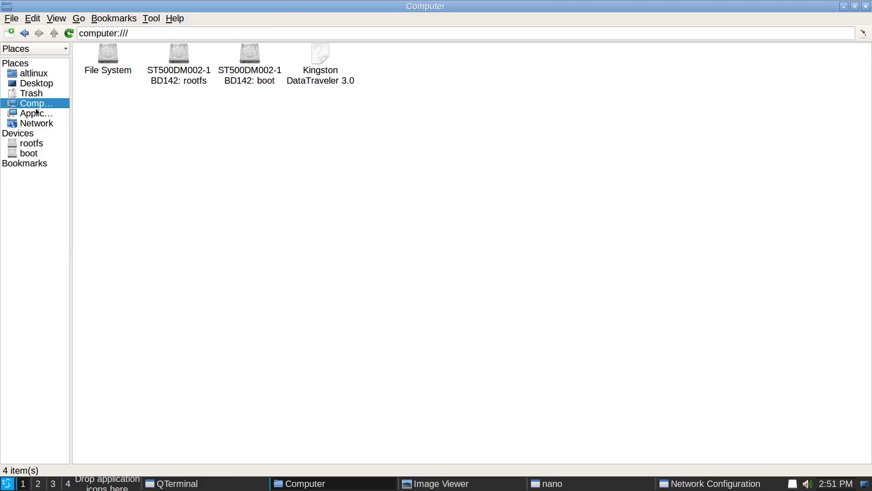
click(39, 124)
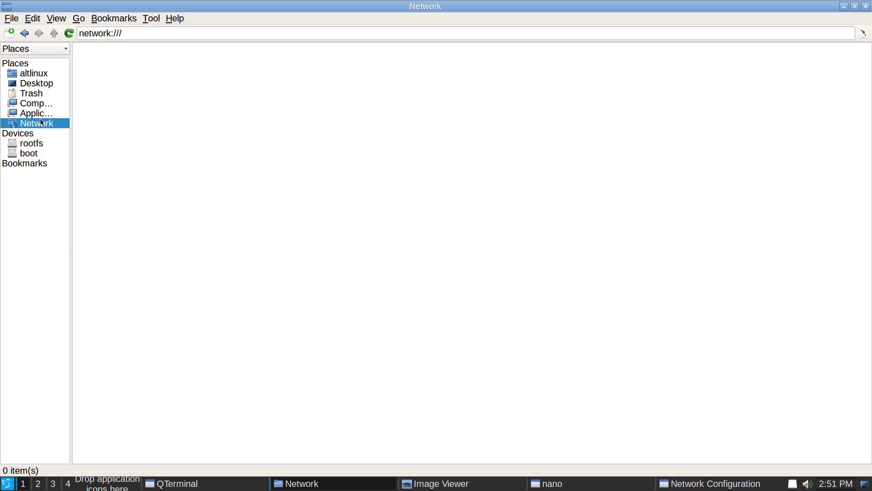
click(42, 114)
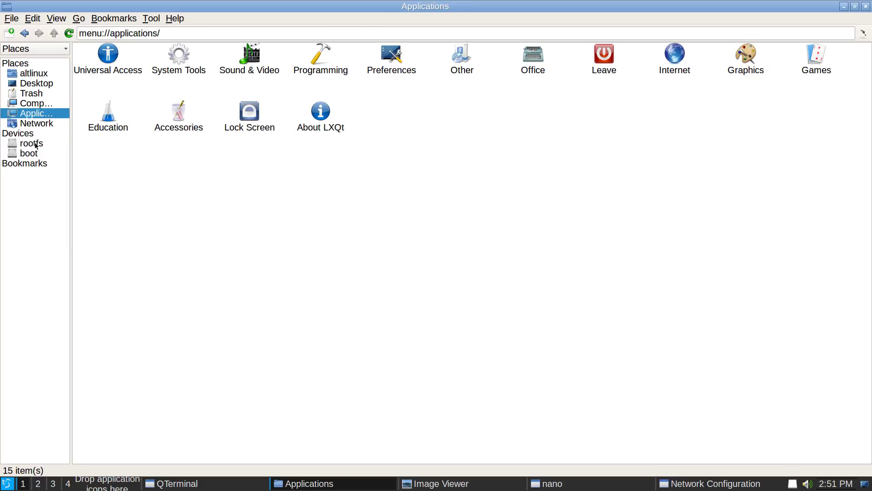
click(28, 166)
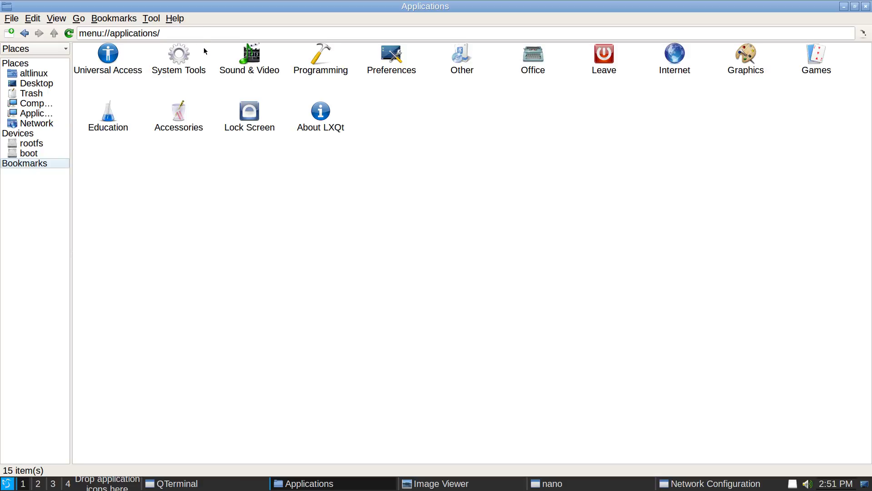
- View the PCManFM file manager's About information and dismiss it
click(173, 20)
click(179, 31)
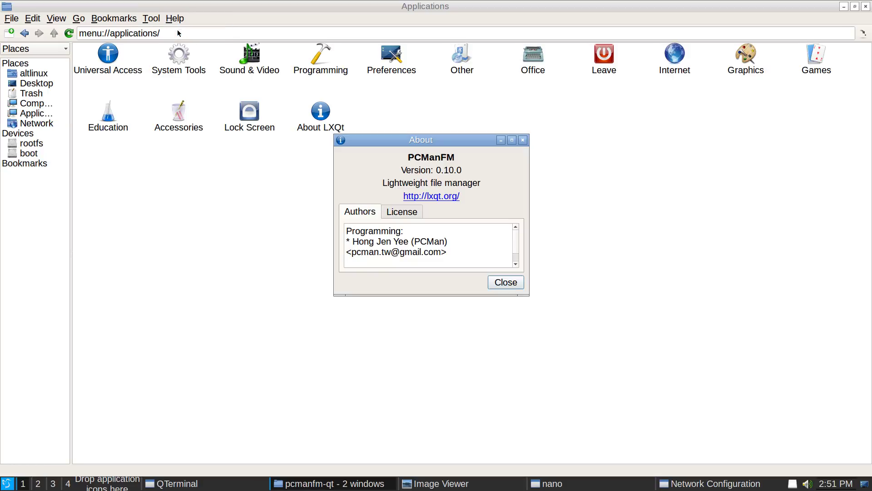
click(492, 280)
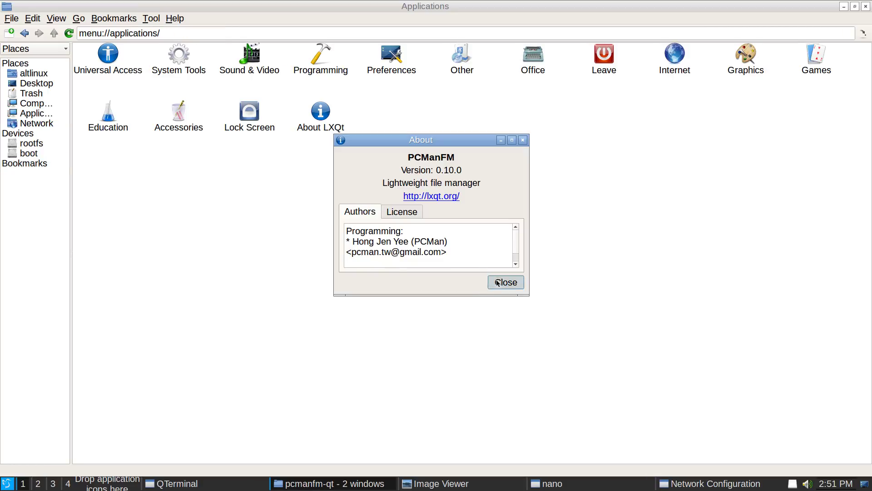
- Close the file manager and the nano editor windows
click(866, 7)
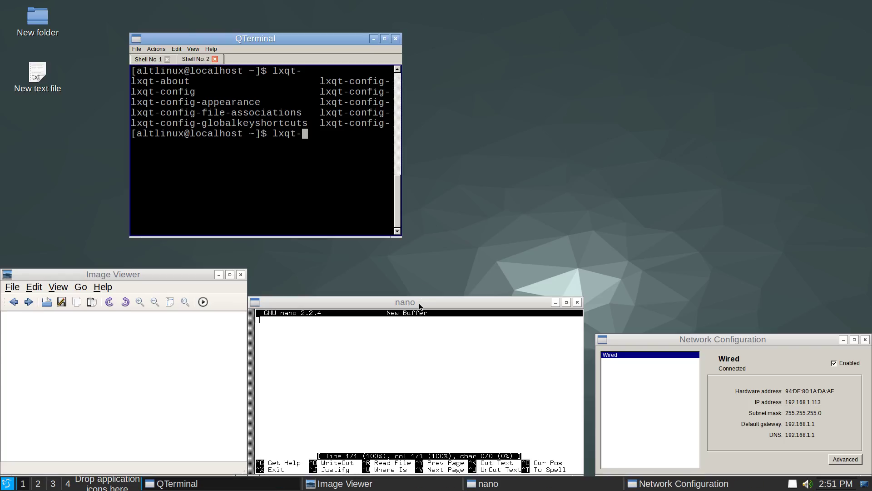
drag(419, 301, 435, 248)
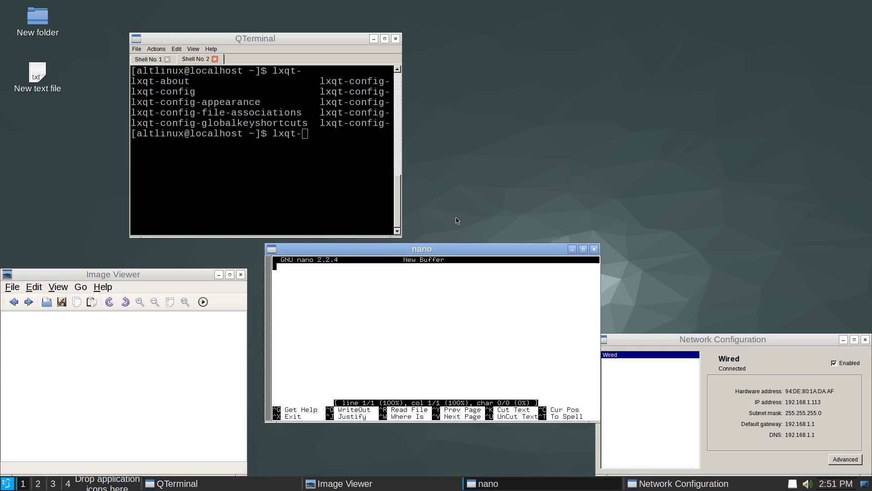
click(594, 249)
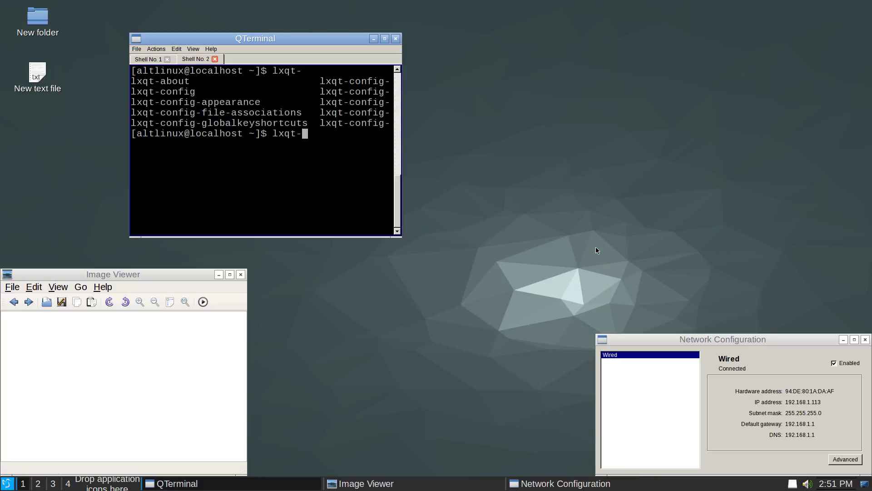
- Move the Network Configuration window toward the screen's centre, inspect its advanced settings without changing them, and close it
click(703, 344)
drag(702, 343, 552, 242)
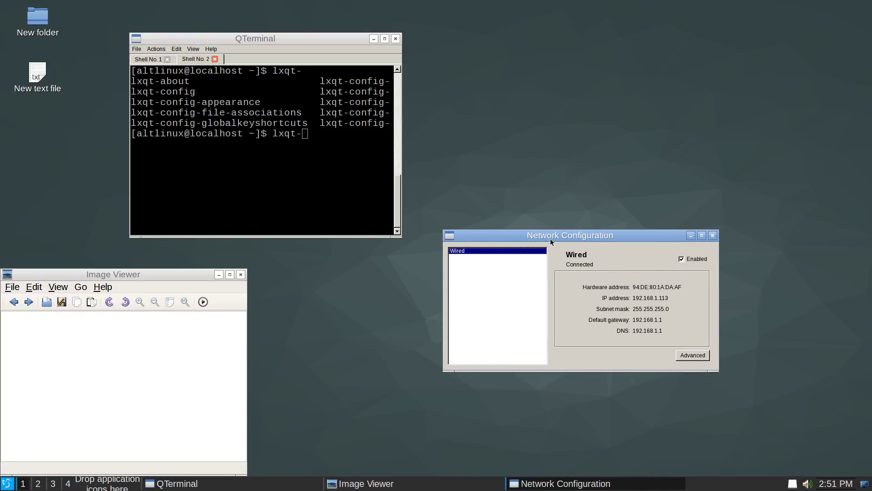
click(684, 359)
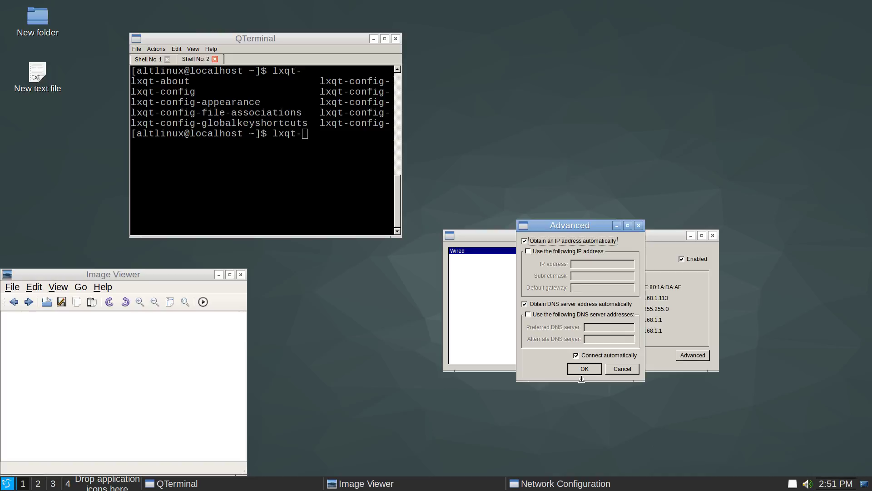
click(623, 370)
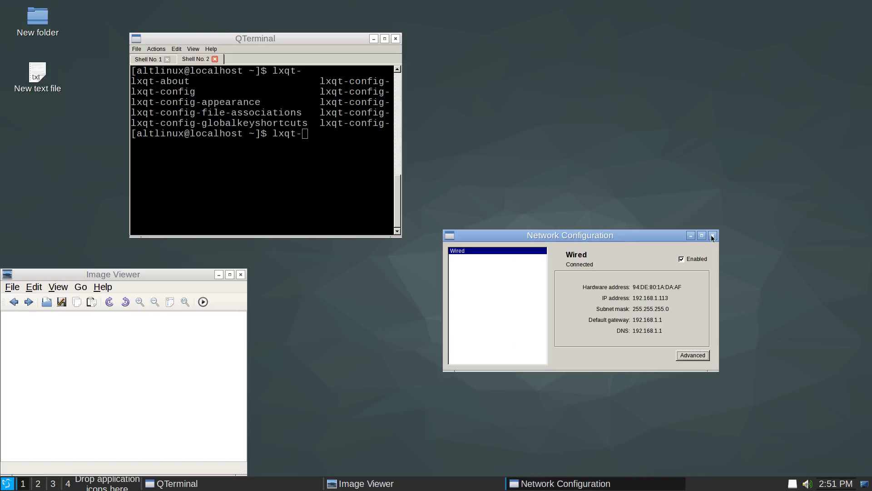
click(713, 236)
- View the LXImage image viewer's About information and dismiss it
click(97, 289)
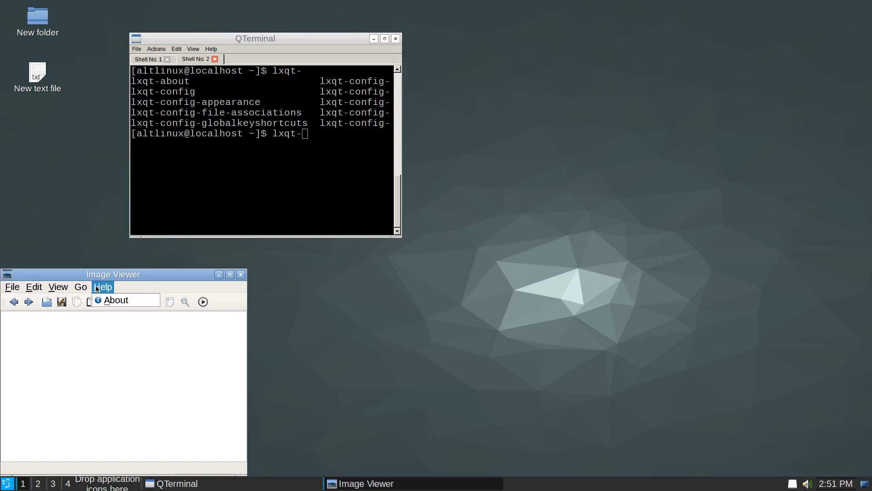
click(97, 301)
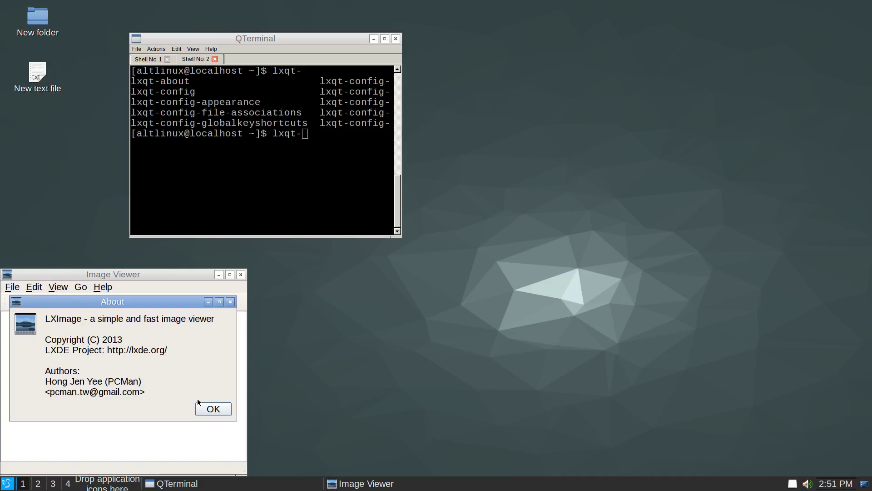
click(213, 409)
- Open the image 1.png from the /home/altlinux/Public folder in the image viewer
click(12, 287)
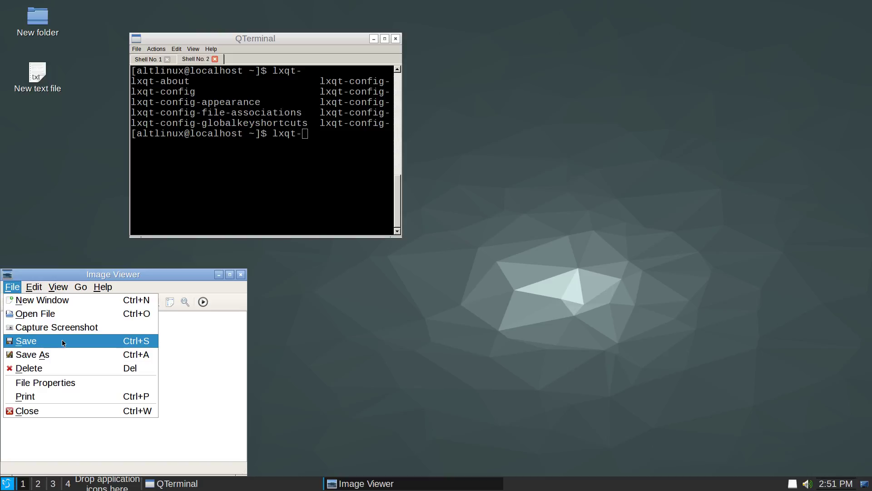
click(50, 316)
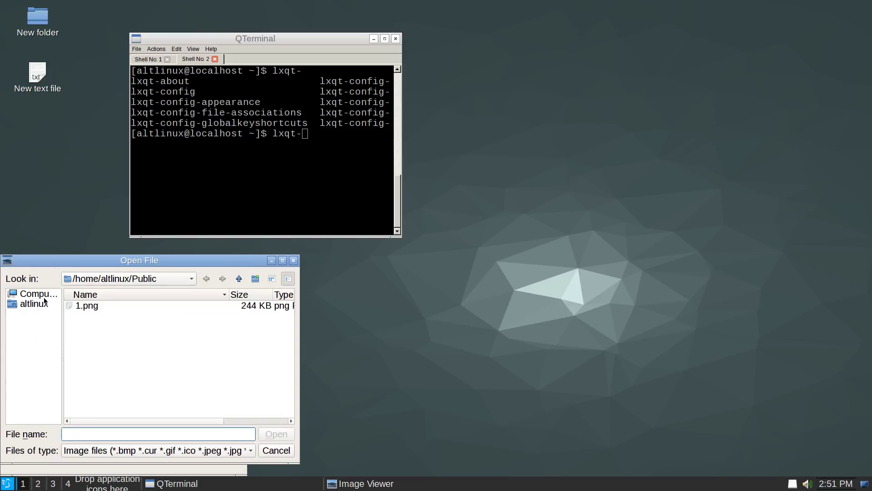
double_click(87, 307)
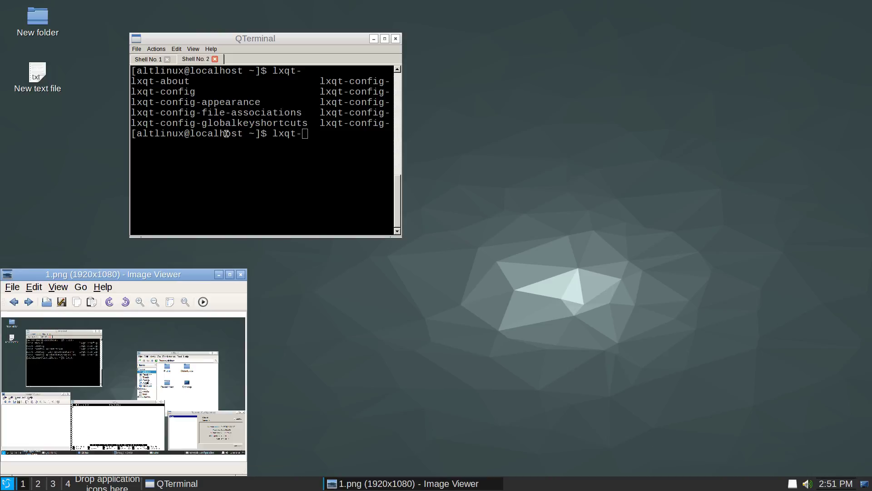
- Move the image viewer window toward the desktop's upper right, maximize it to view 1.png, and close it
drag(146, 278, 597, 107)
double_click(597, 107)
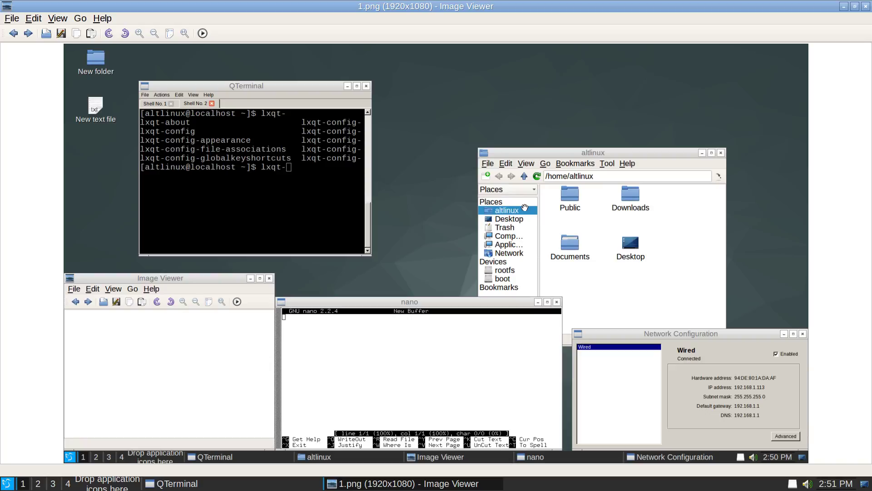
click(865, 7)
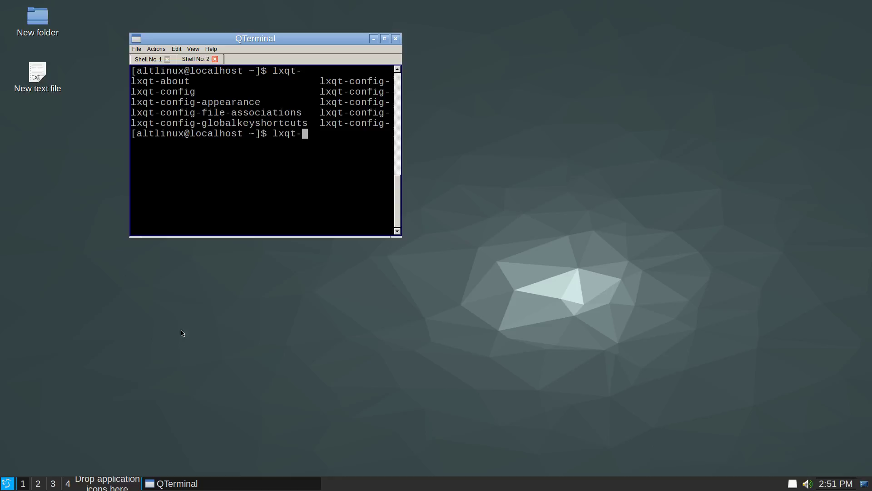
- Launch the Tubularix game from the desktop's application launcher
click(7, 484)
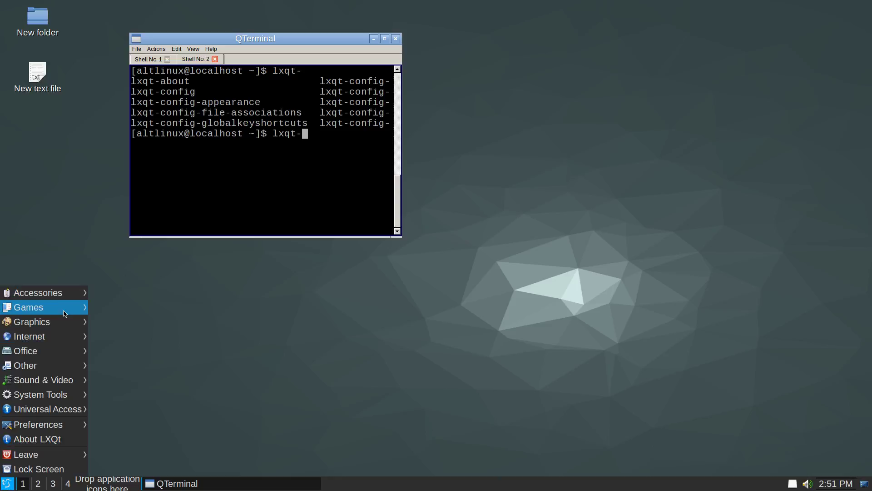
mouse_move(57, 337)
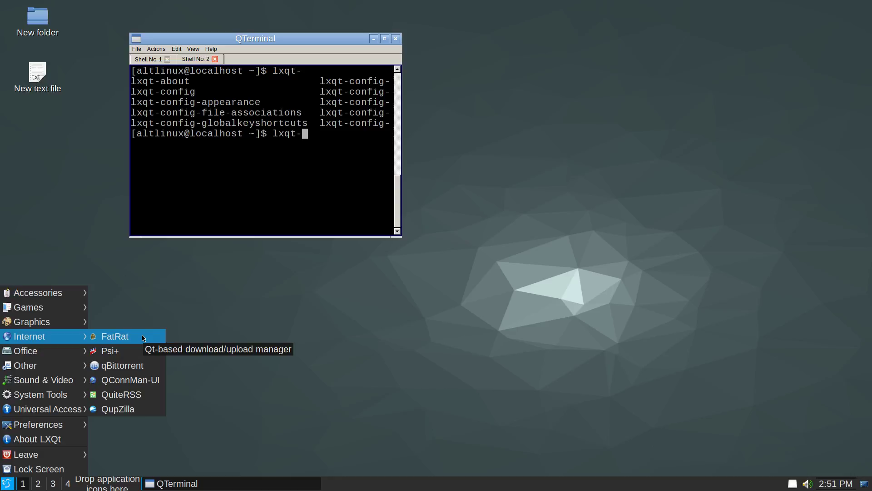
mouse_move(39, 308)
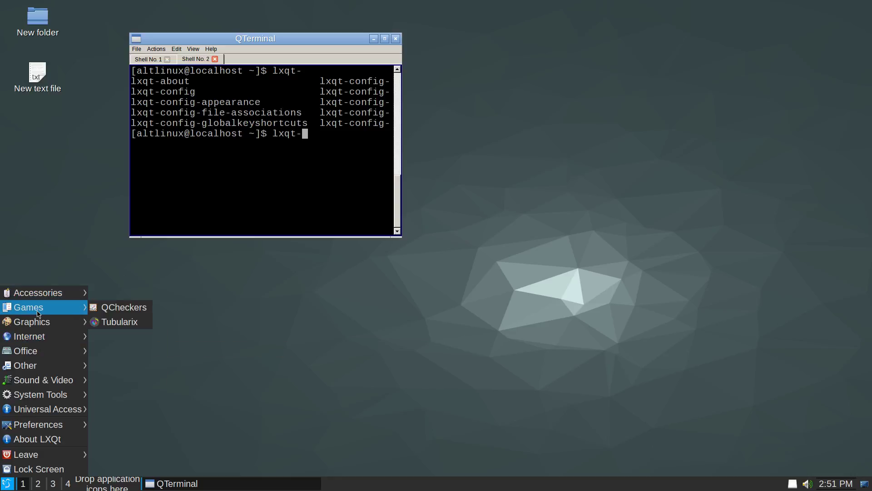
click(96, 322)
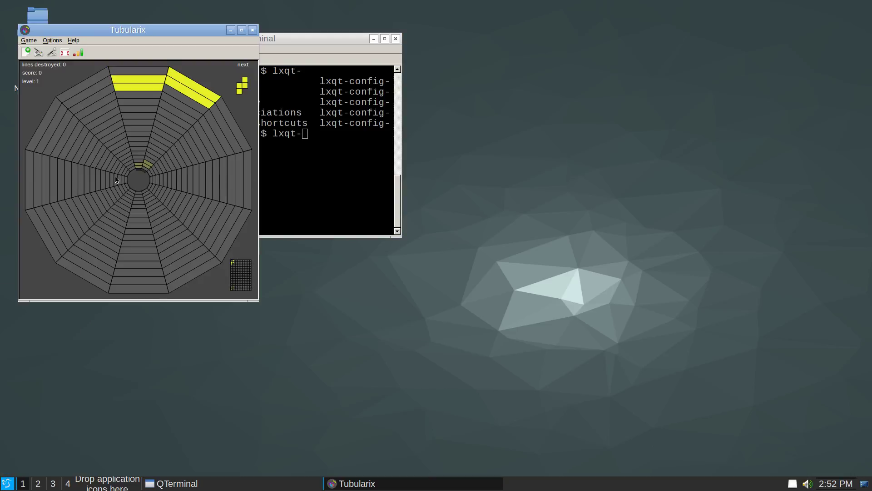
- Move the Tubularix window clear of the terminal and maximize it
key(F11)
key(F11)
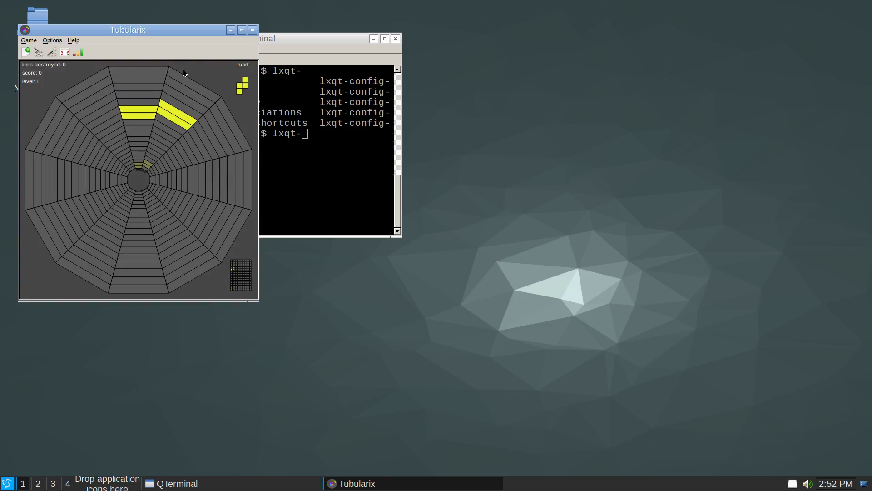
drag(136, 29, 559, 56)
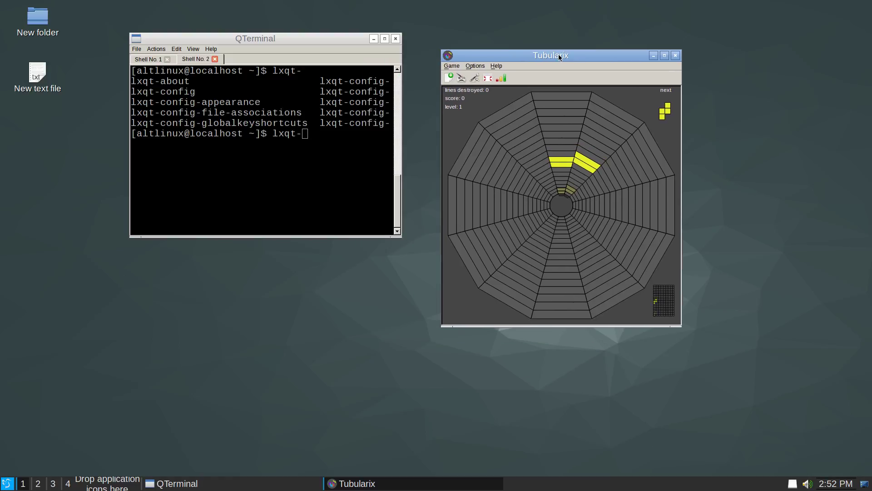
double_click(559, 56)
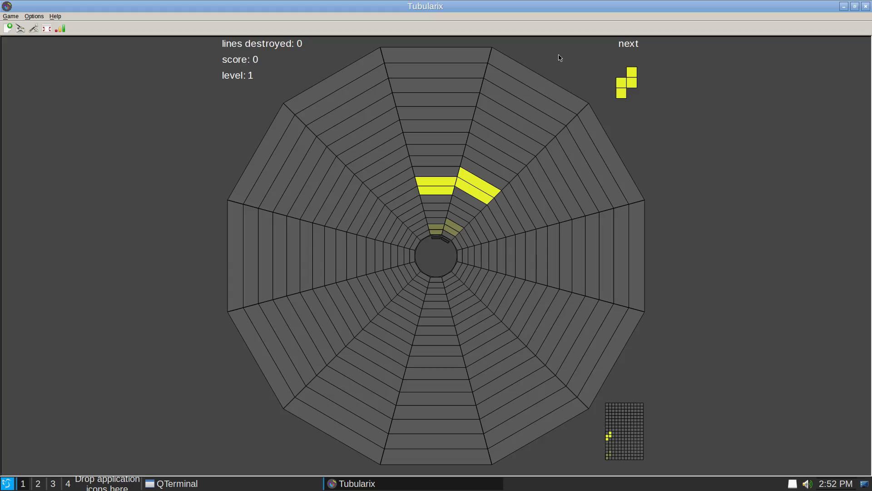
- Minimize the Tubularix and QTerminal windows and launch easyPaint
click(845, 7)
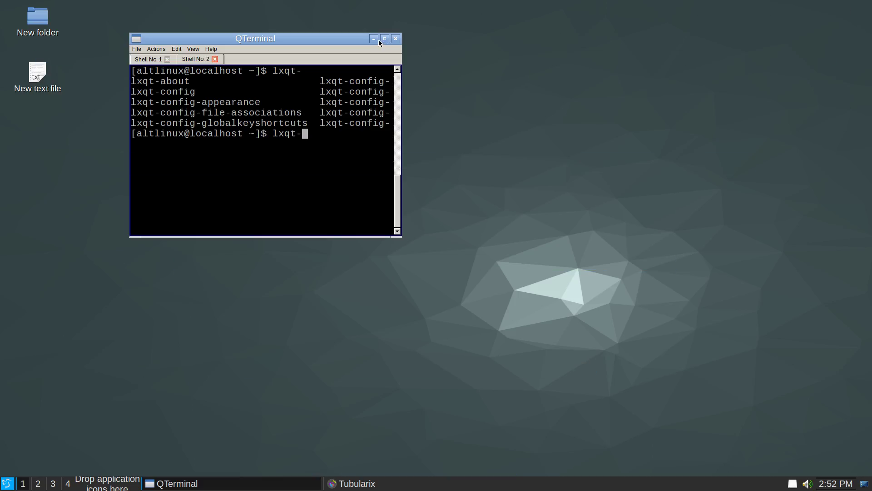
click(374, 38)
click(6, 483)
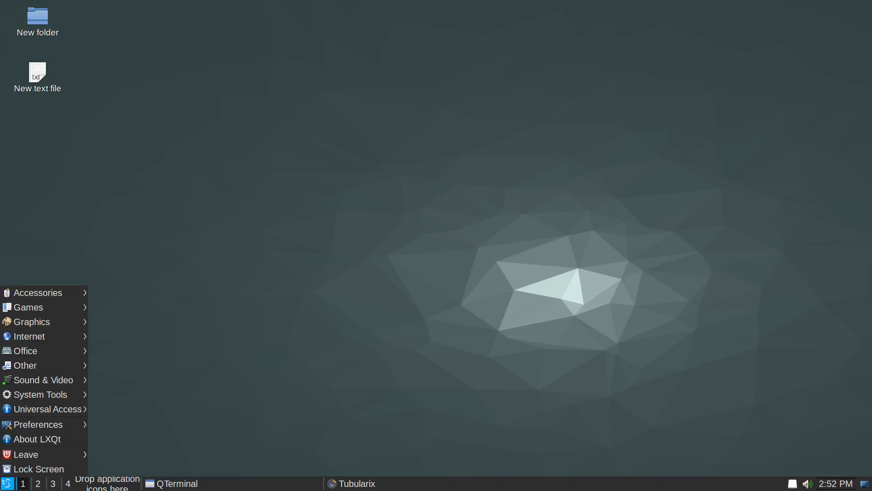
mouse_move(78, 327)
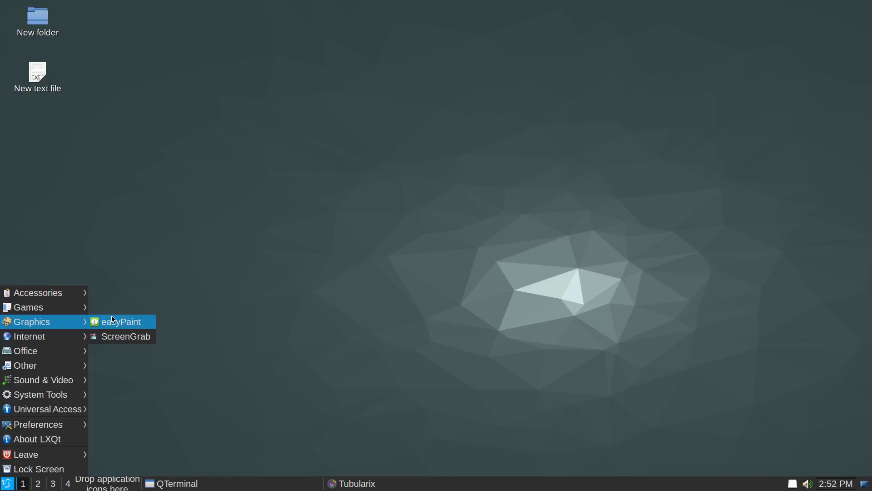
click(110, 321)
- Launch ScreenGrab and move its window beside easyPaint so the two do not overlap
click(6, 483)
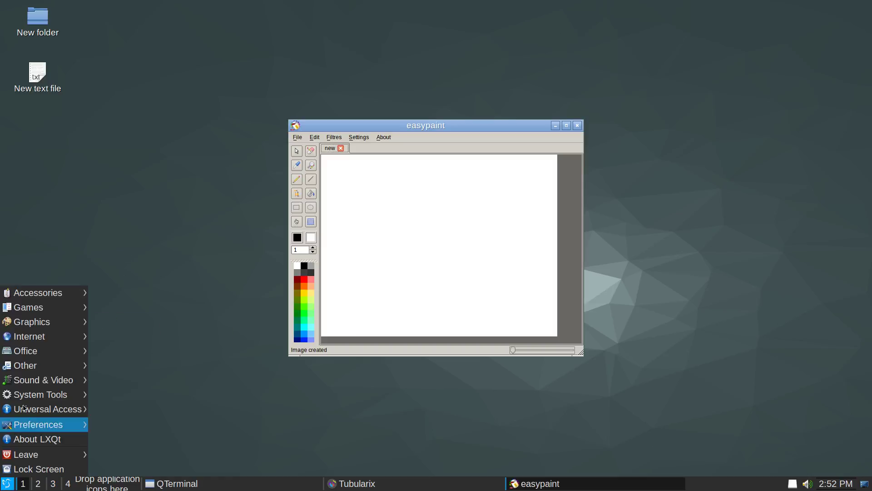
mouse_move(48, 323)
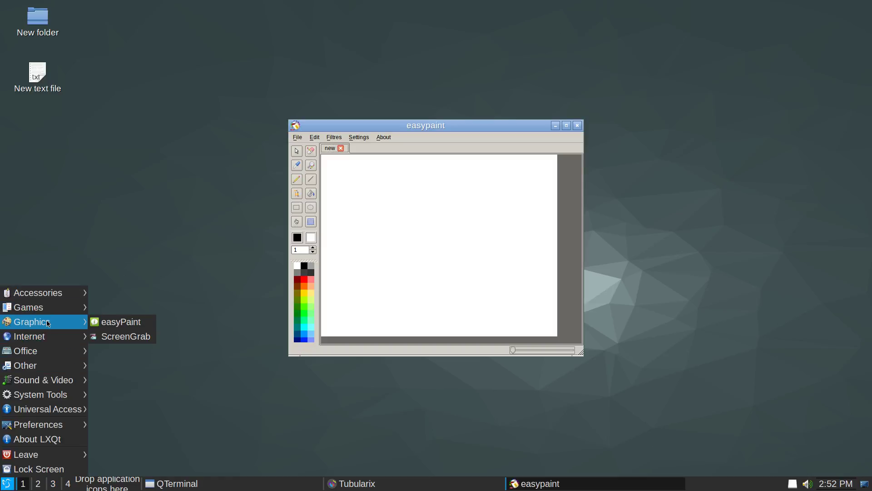
click(122, 337)
drag(370, 181, 107, 150)
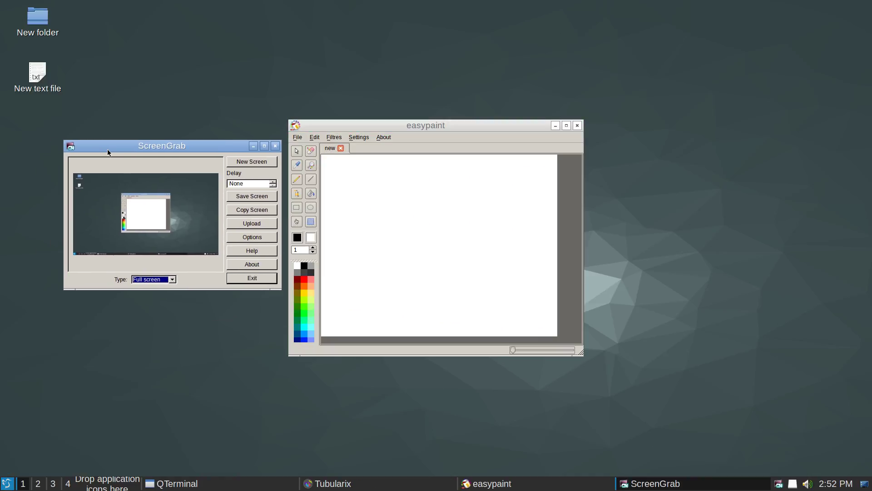
- Take new full-screen captures in ScreenGrab and minimize its window
click(240, 162)
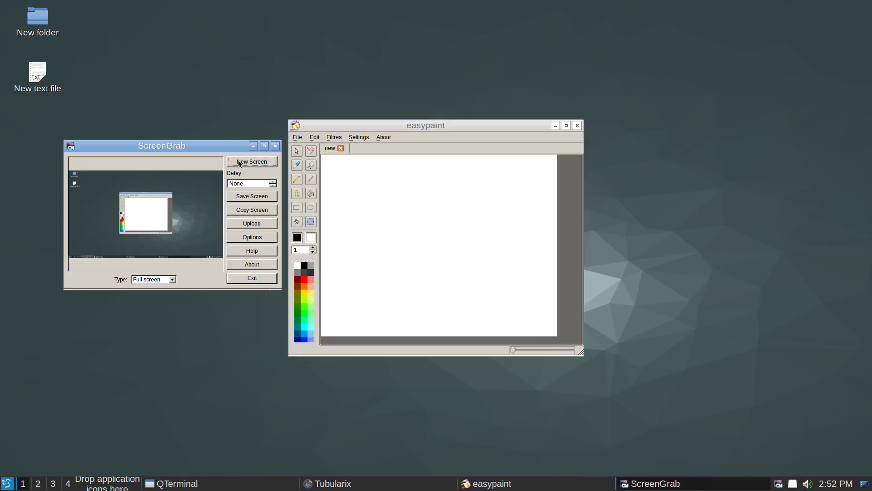
click(239, 162)
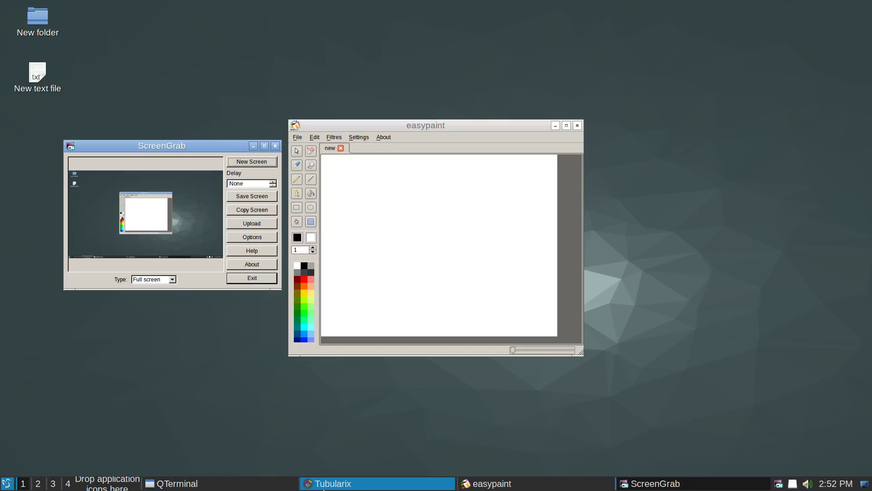
click(717, 488)
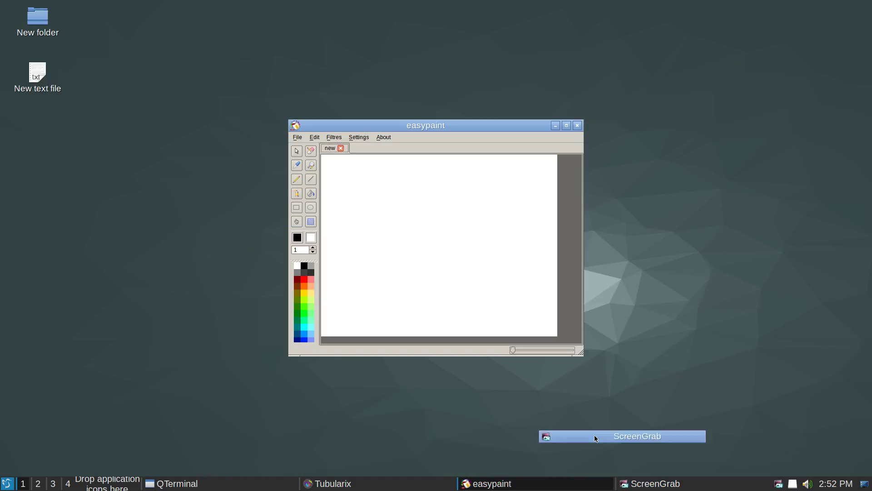
- Restore the minimized Tubularix game window and close it
click(393, 485)
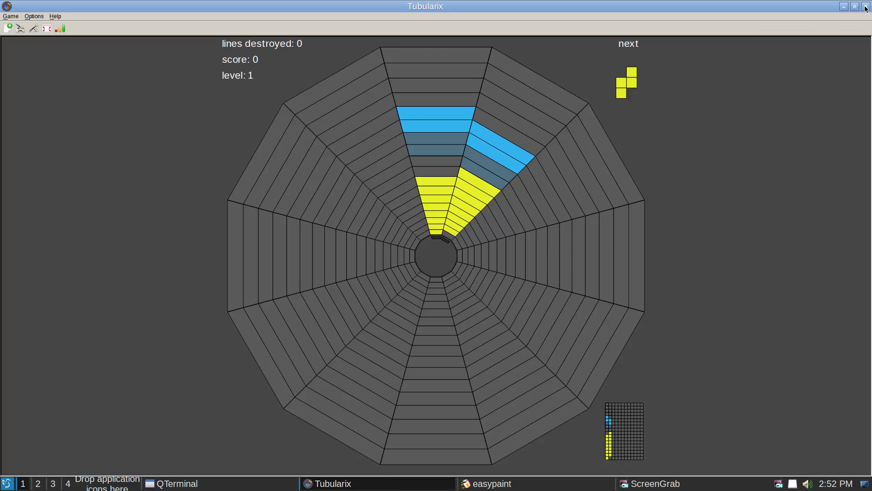
click(866, 7)
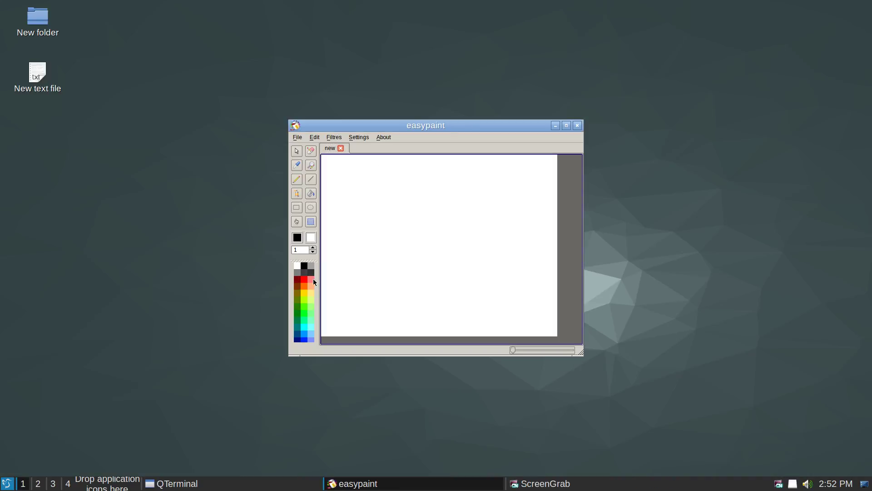
- Draw a blue freehand pencil line across the easyPaint canvas, sloping from the upper left down to the right
click(296, 180)
click(304, 337)
mouse_move(359, 183)
mouse_down()
mouse_move(523, 231)
mouse_move(525, 274)
mouse_up()
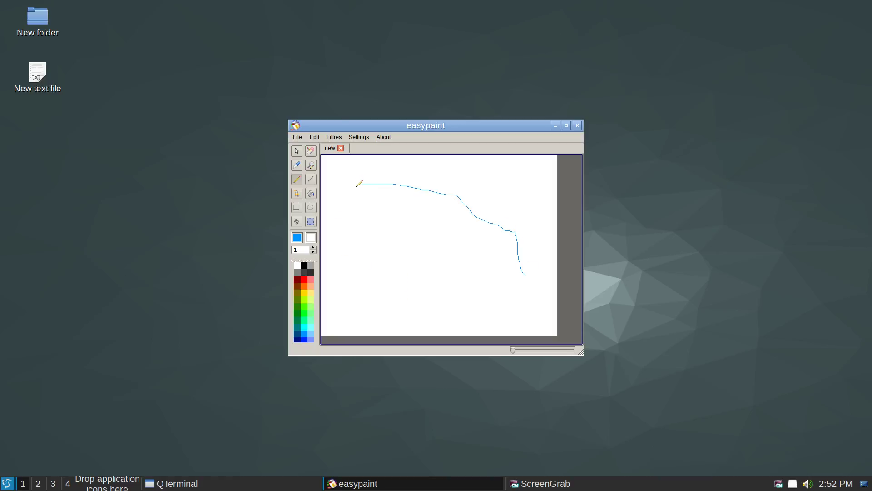
- View easyPaint's About information and dismiss it
click(384, 137)
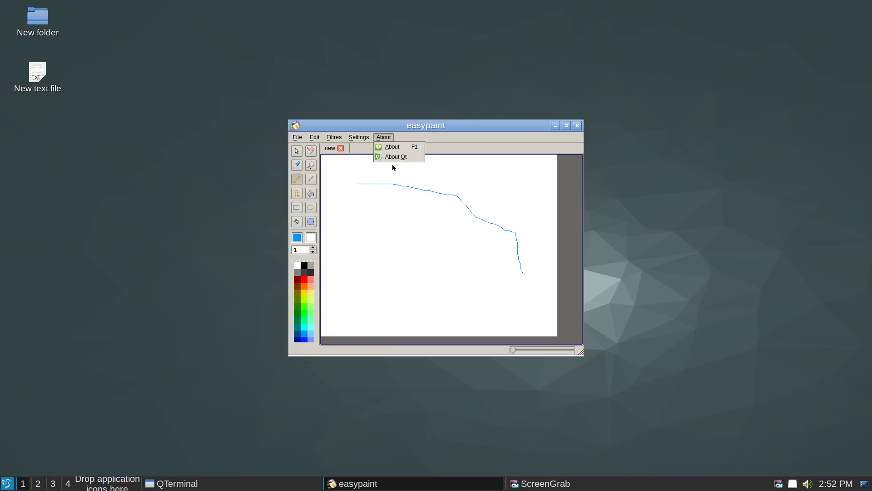
click(389, 147)
click(436, 264)
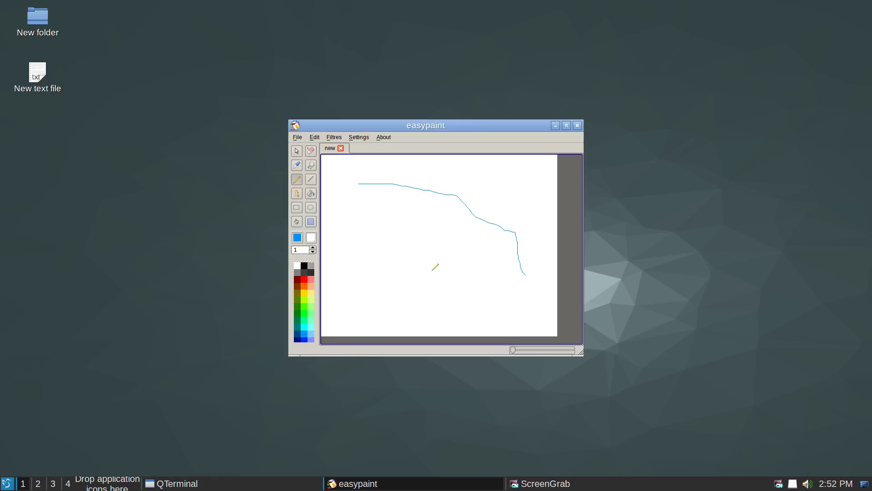
- Close easyPaint, choosing to save the modified image but cancelling the file-saving dialog
click(578, 126)
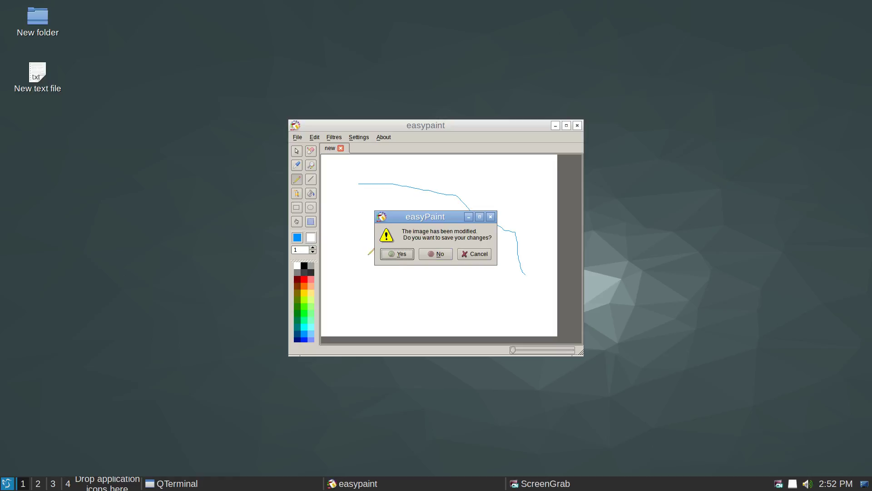
click(402, 255)
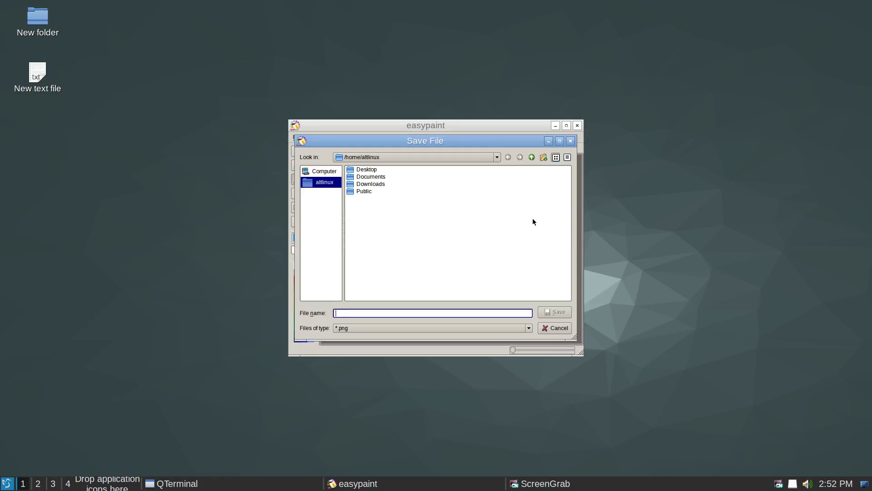
key(Escape)
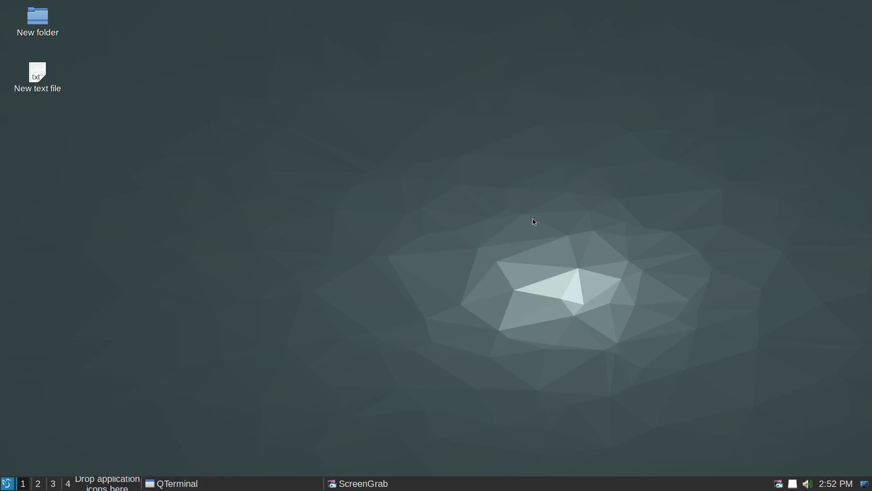
- Restore the minimized ScreenGrab window and close it
click(370, 486)
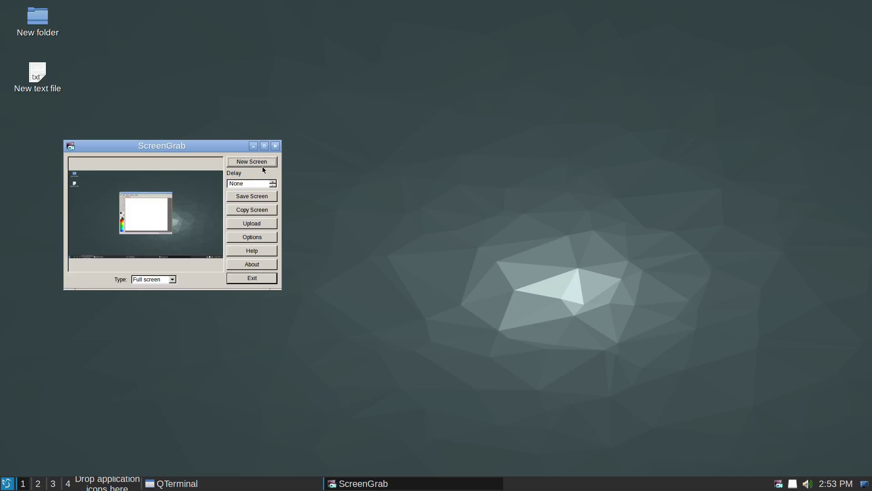
click(275, 146)
- Launch the FatRat download manager from the Internet applications
click(7, 484)
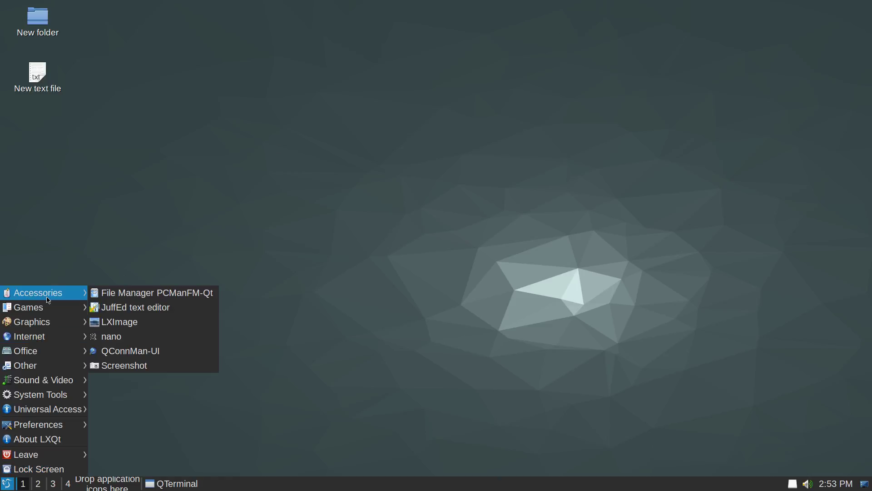
mouse_move(49, 322)
mouse_move(75, 336)
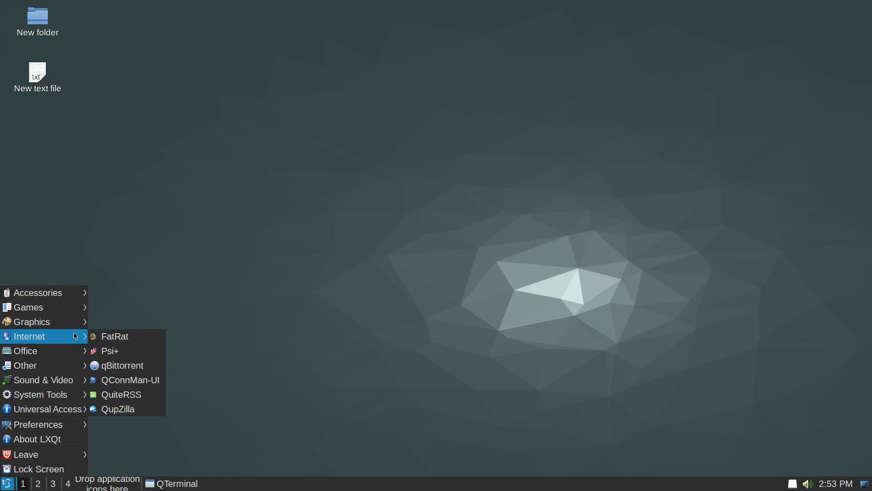
click(147, 338)
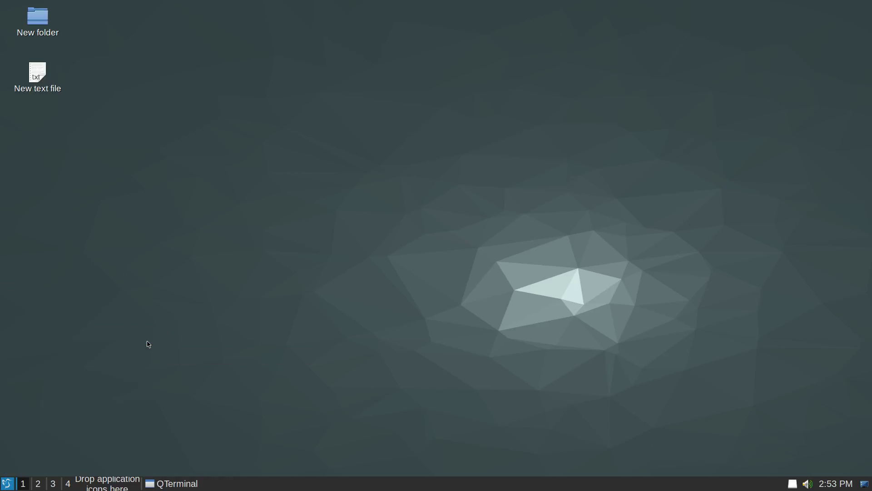
- Launch the Psi+ messenger from the Internet applications
click(6, 484)
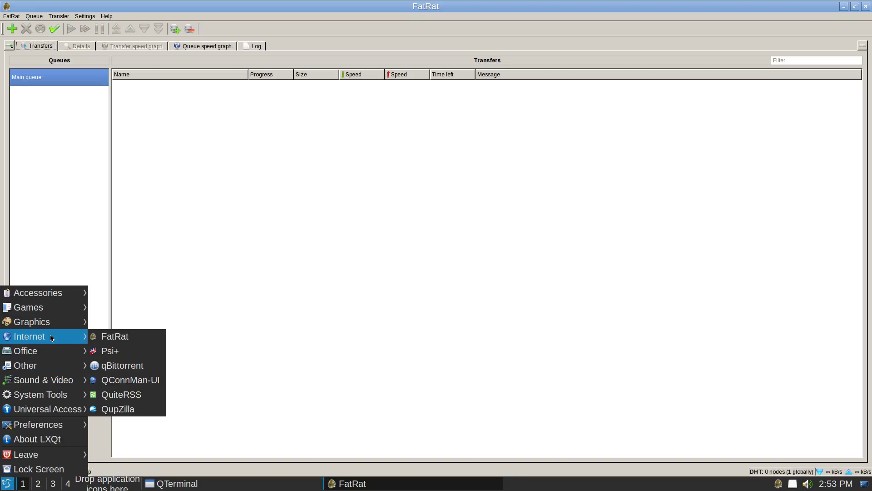
click(122, 342)
- Launch qBittorrent and the QConnMan-UI network configuration tool from the Internet applications
click(6, 484)
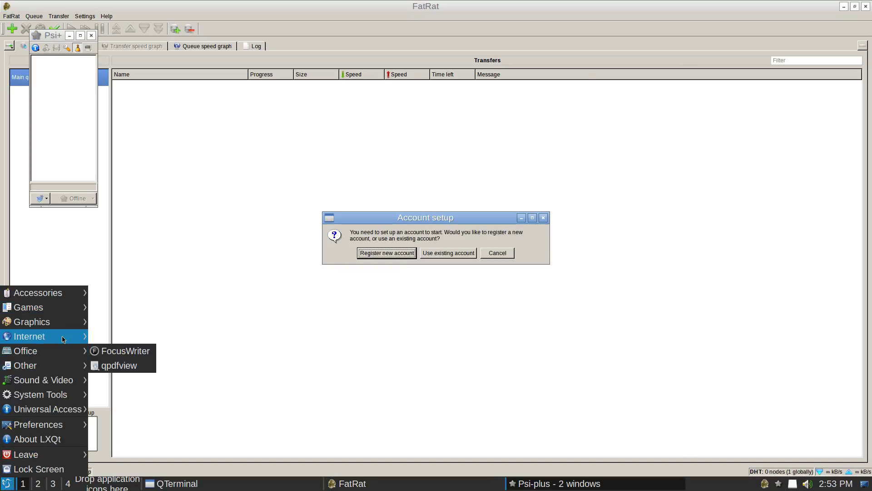
mouse_move(64, 338)
click(126, 373)
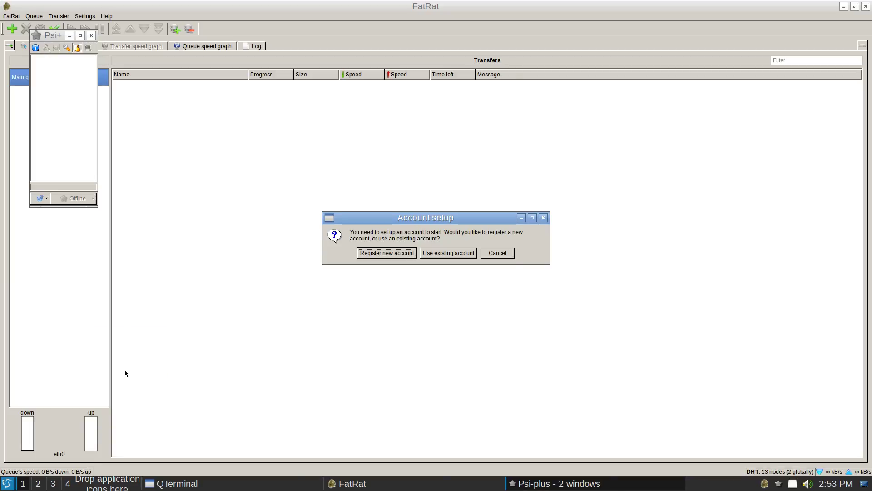
click(7, 484)
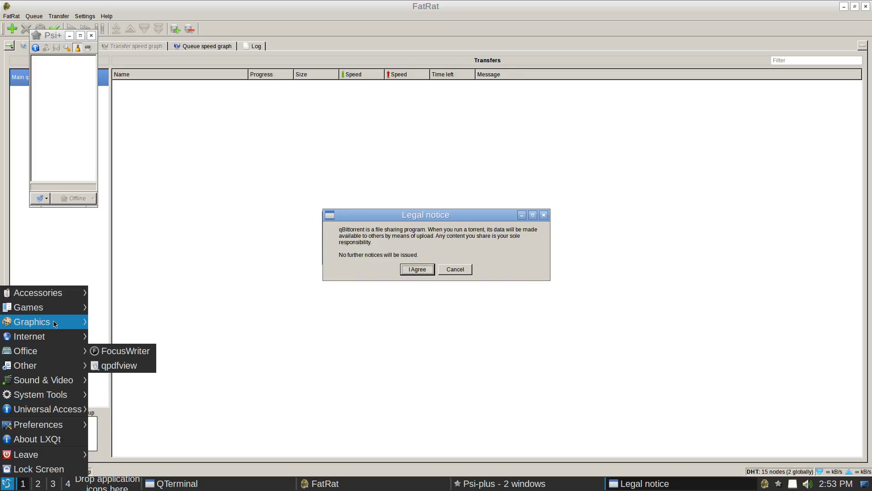
mouse_move(68, 336)
click(125, 380)
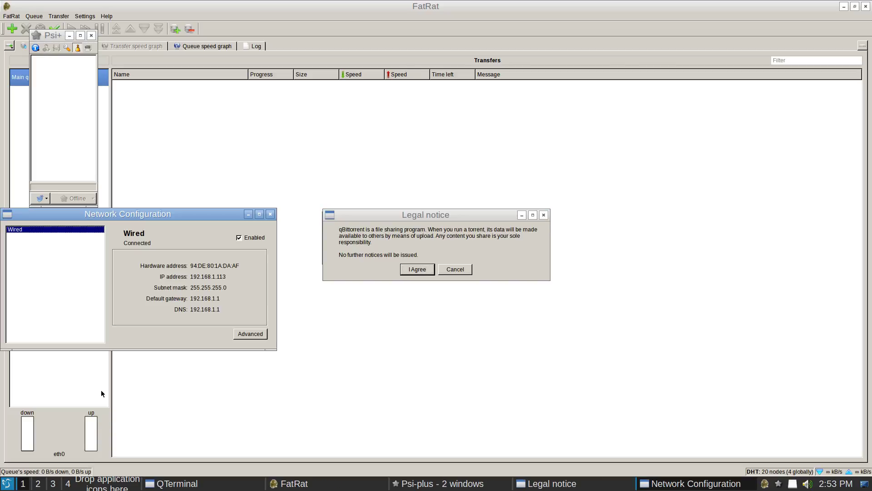
- Launch the QuiteRSS feed reader and the QupZilla browser from the Internet applications
click(7, 484)
mouse_move(46, 338)
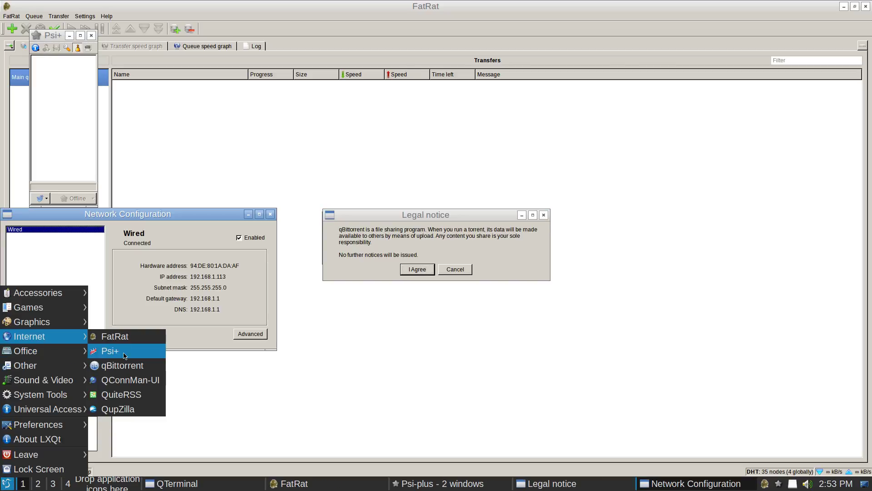
click(119, 396)
click(7, 484)
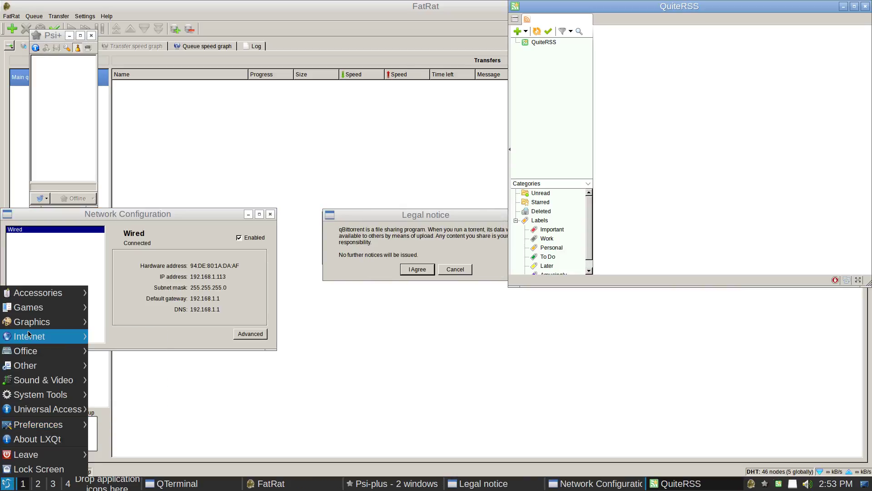
mouse_move(45, 337)
click(143, 409)
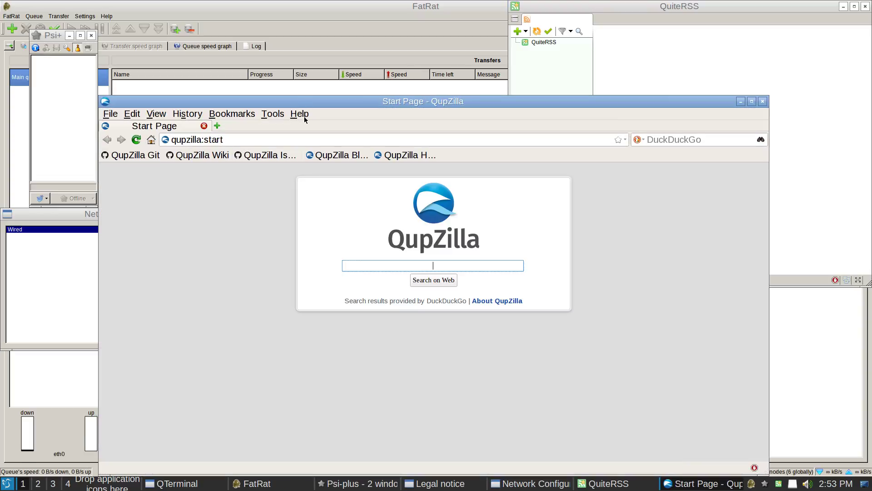
- View QupZilla's About Qt information and dismiss it
click(304, 117)
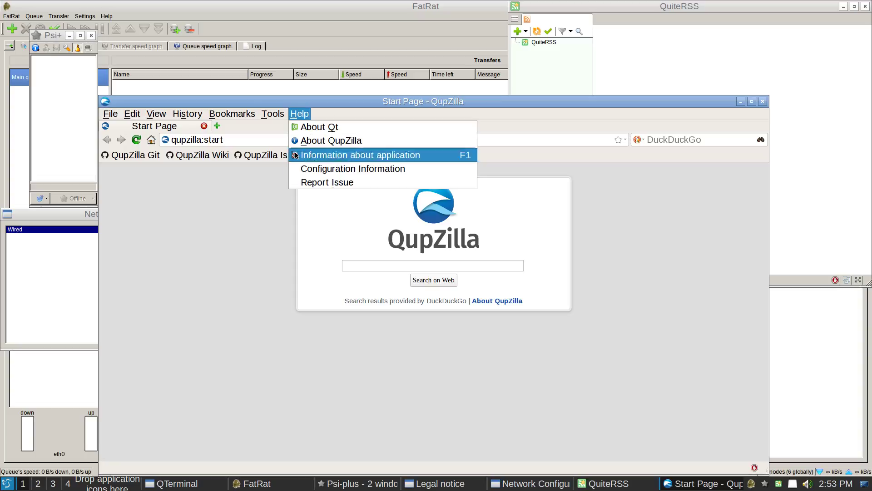
click(317, 129)
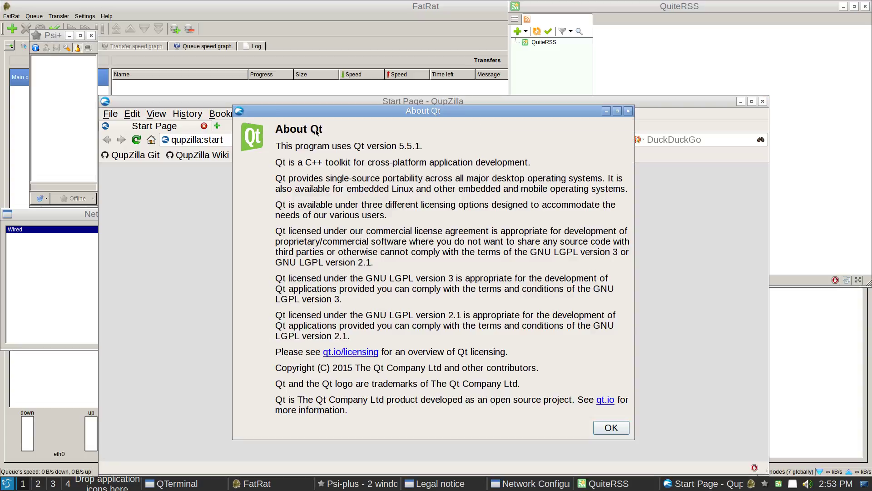
click(611, 428)
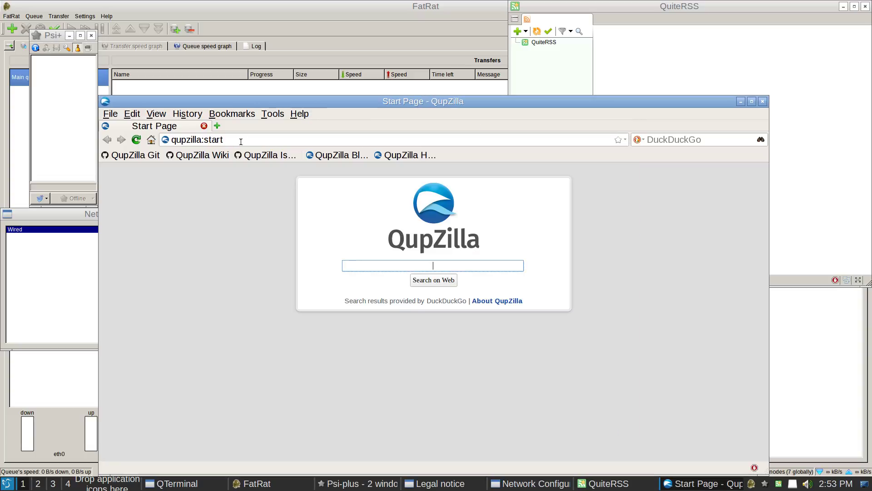
- Replace the start page with a new Speed Dial tab and load the QupZilla website from it, accepting the certificate exceptions
click(219, 126)
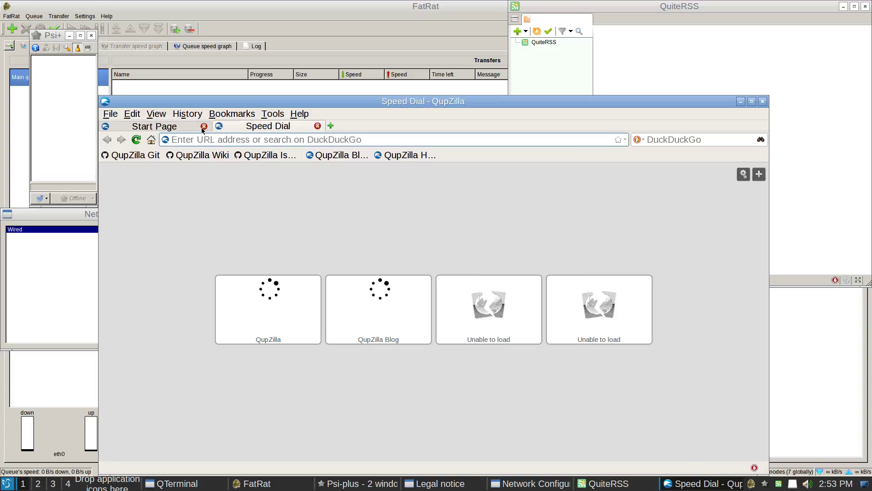
click(203, 127)
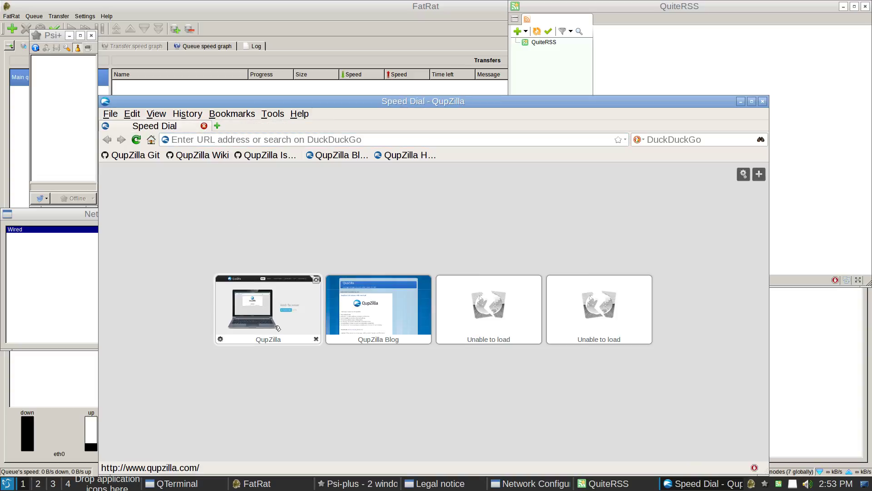
click(275, 328)
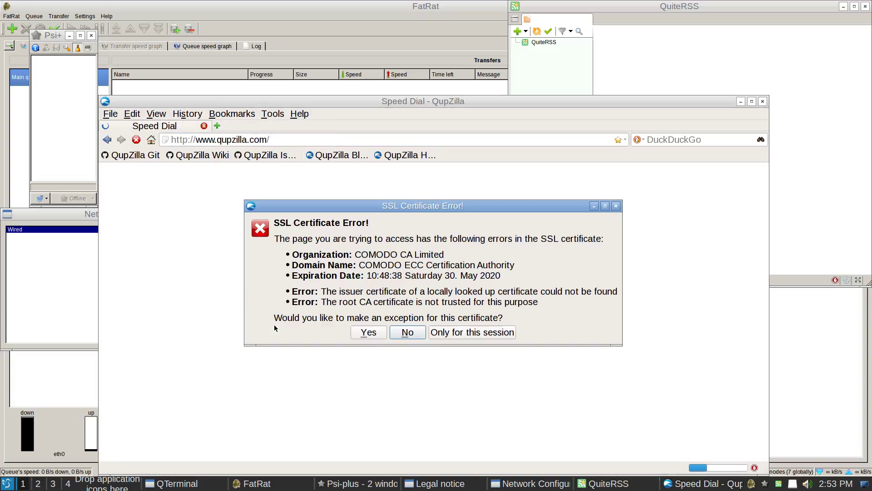
click(359, 332)
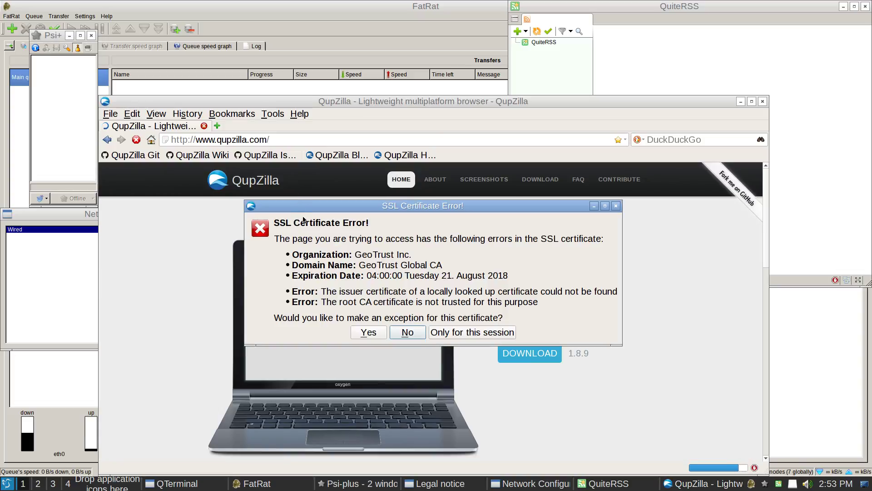
click(360, 333)
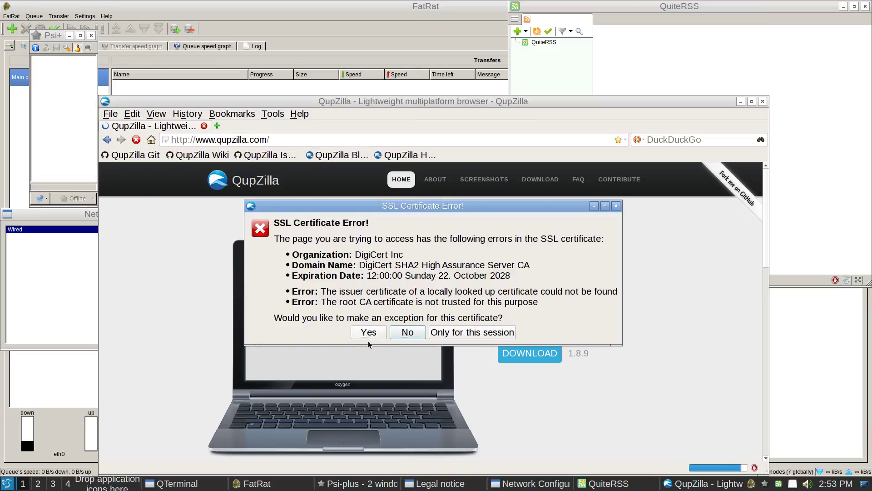
click(368, 333)
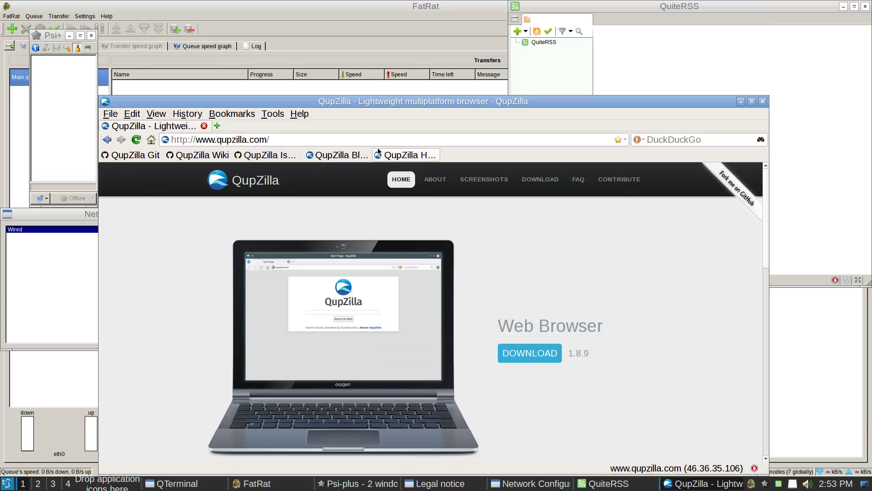
- Check the Qt version used by QupZilla once more and close the information dialog
click(291, 116)
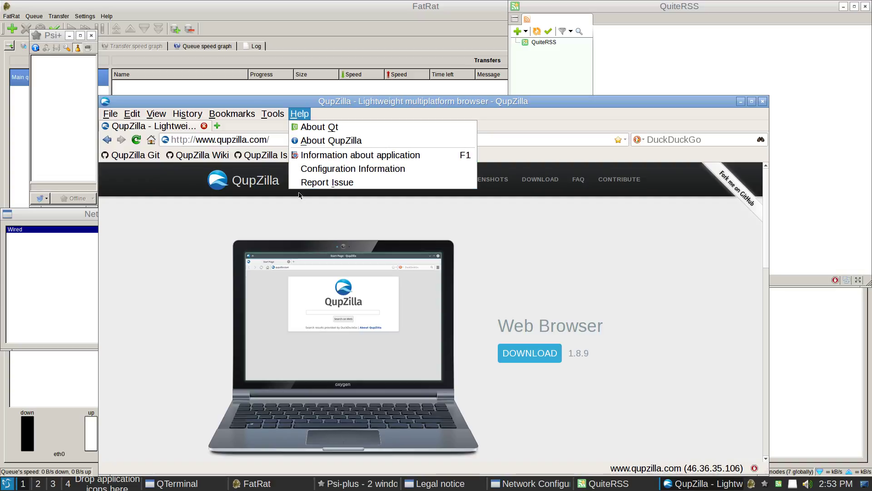
click(292, 130)
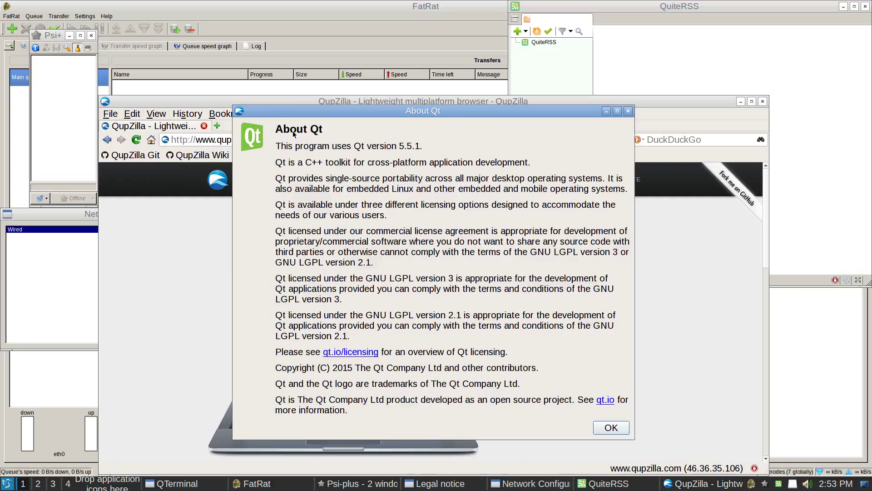
click(623, 433)
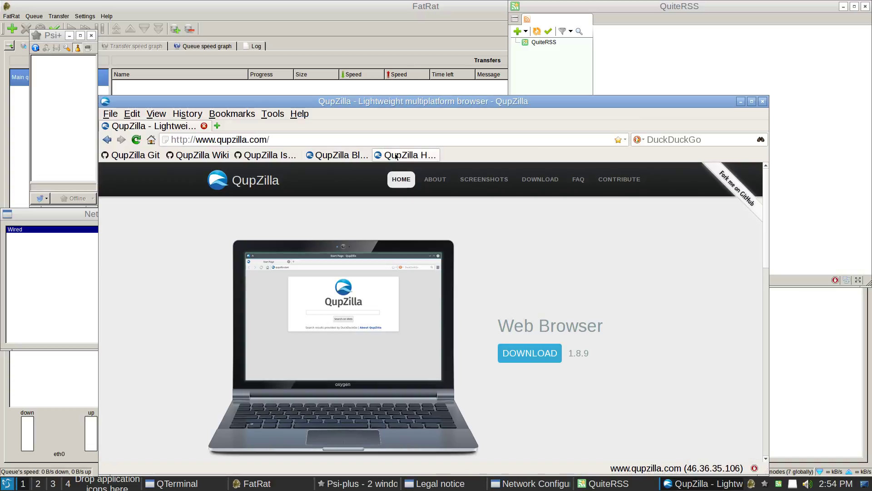
- Show the Windows section of the site's download page and open the newest listed GitHub commit, accepting its certificate exception
click(530, 356)
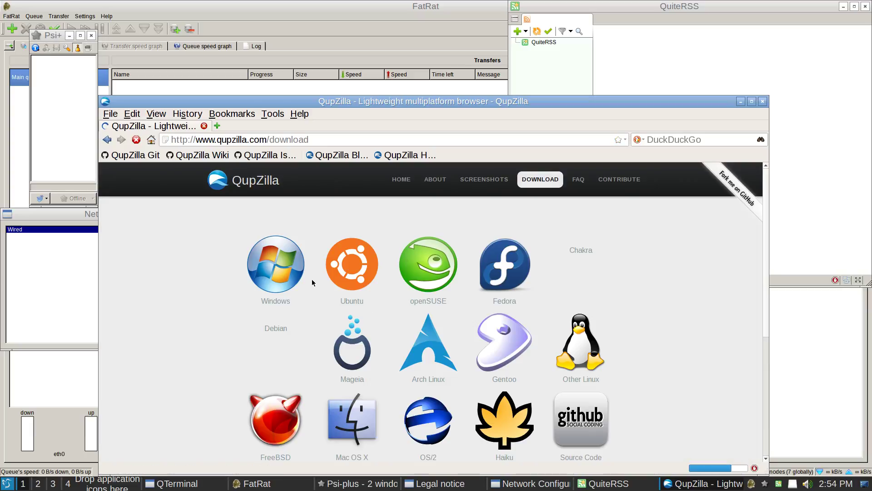
click(312, 279)
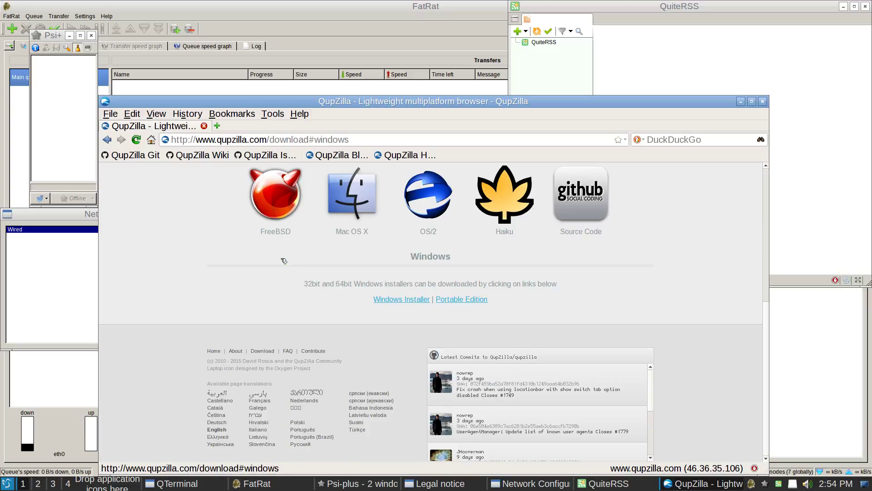
click(477, 373)
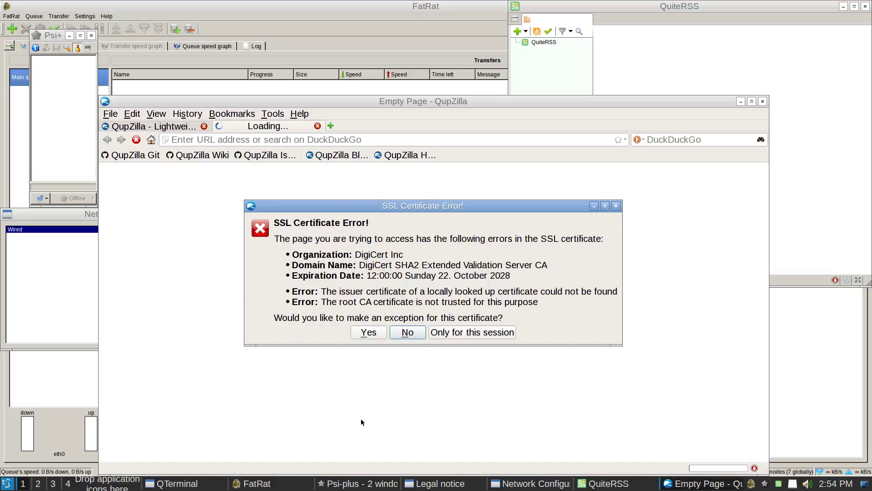
click(369, 332)
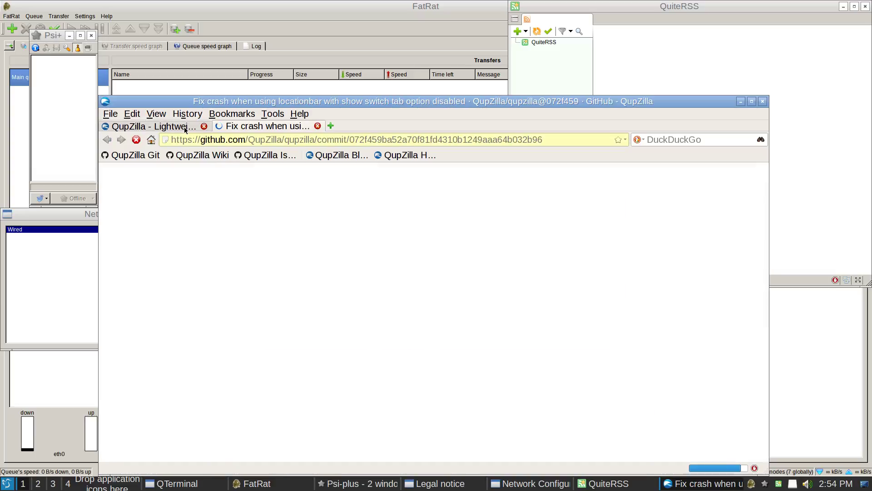
- In the first tab, open the bookmarked QupZilla Wiki and go to the repository's "Make AppData translatable" pull request
click(184, 130)
click(202, 155)
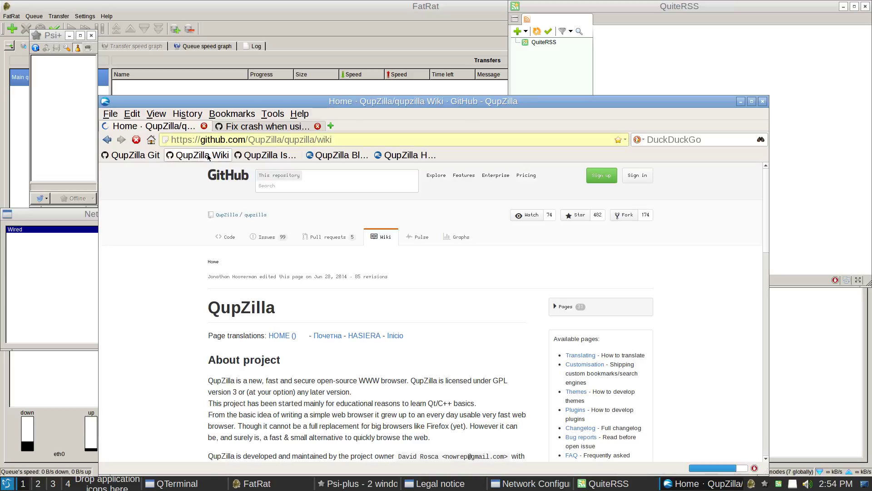
click(325, 237)
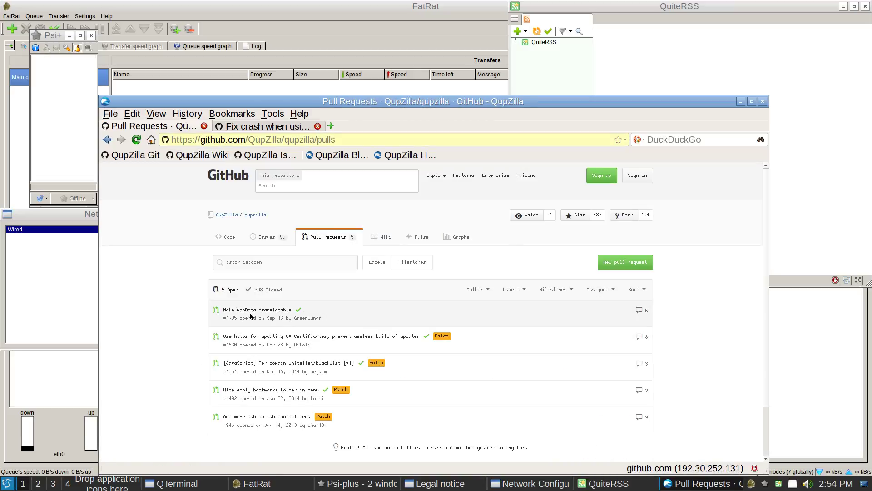
click(259, 310)
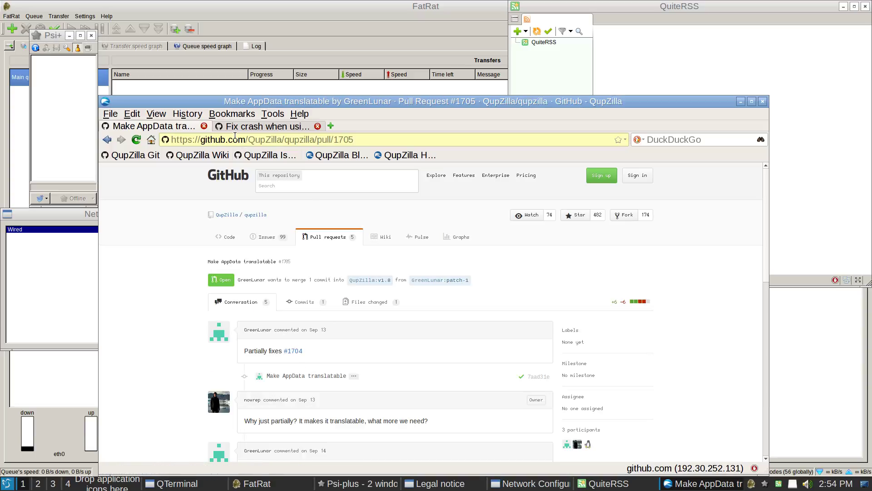
- Close both open browser tabs to exit QupZilla
click(204, 126)
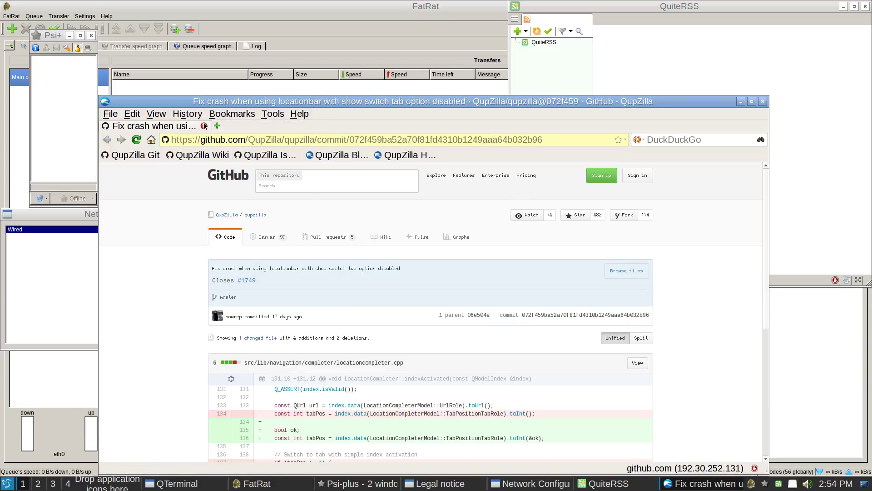
click(204, 126)
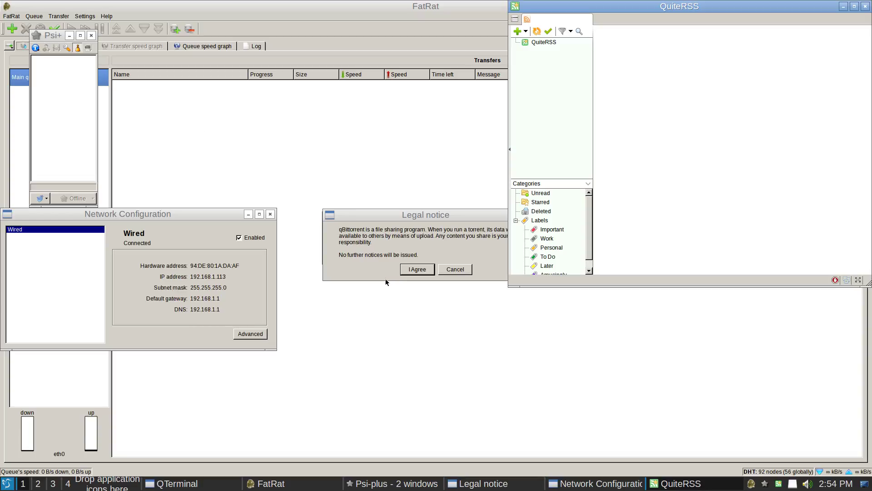
- Agree to qBittorrent's legal notice so that its main window opens
click(414, 269)
click(388, 253)
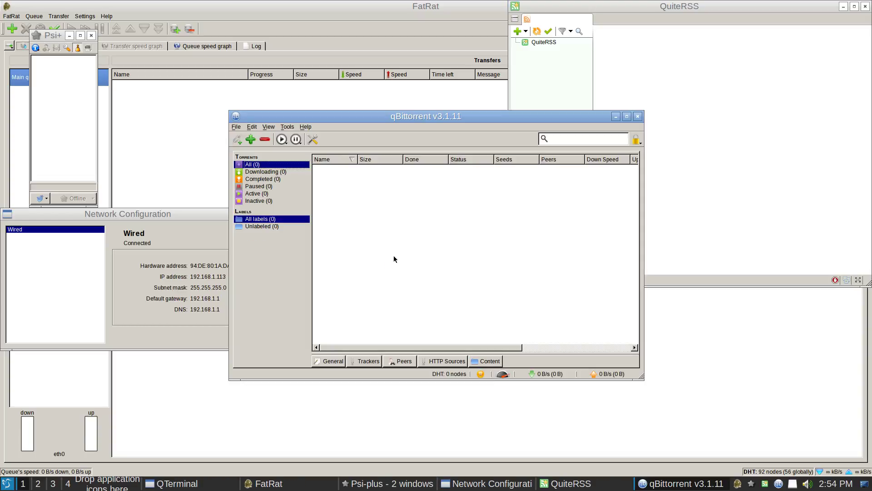
- Review the author, thanks, translation, license and library details in the About qBittorrent dialog, and close it
click(306, 127)
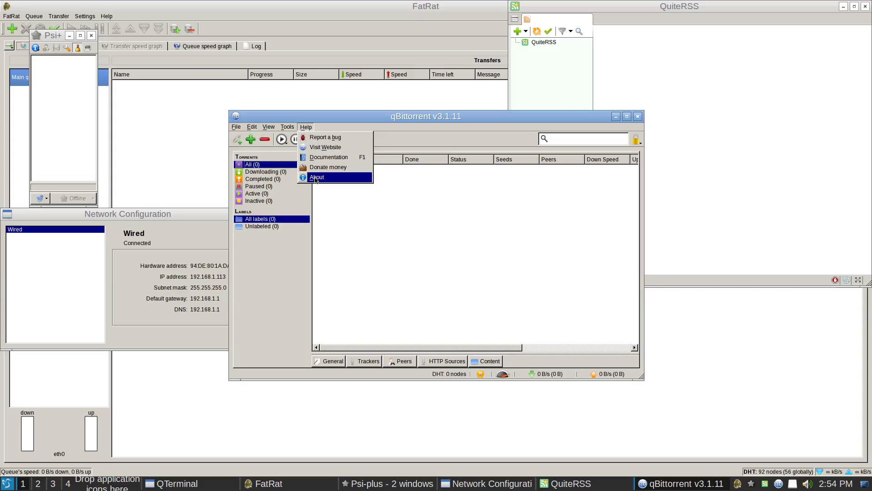
click(316, 177)
click(362, 203)
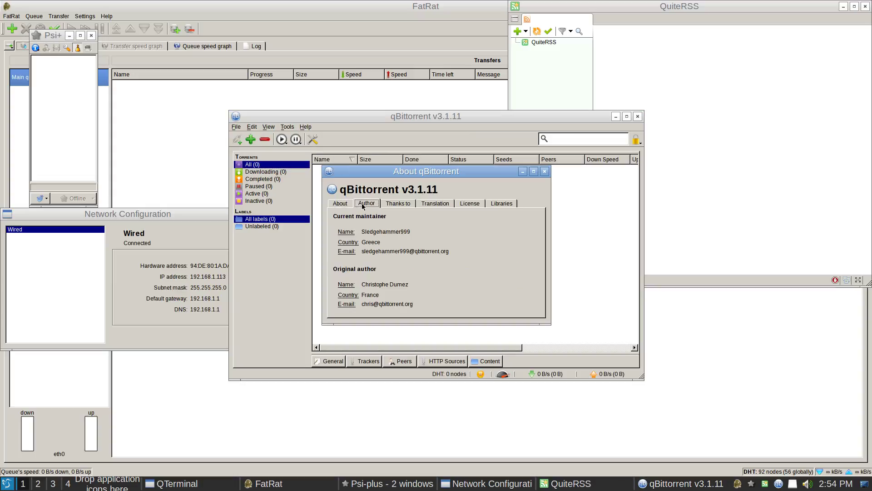
click(398, 204)
click(435, 203)
click(475, 203)
click(505, 203)
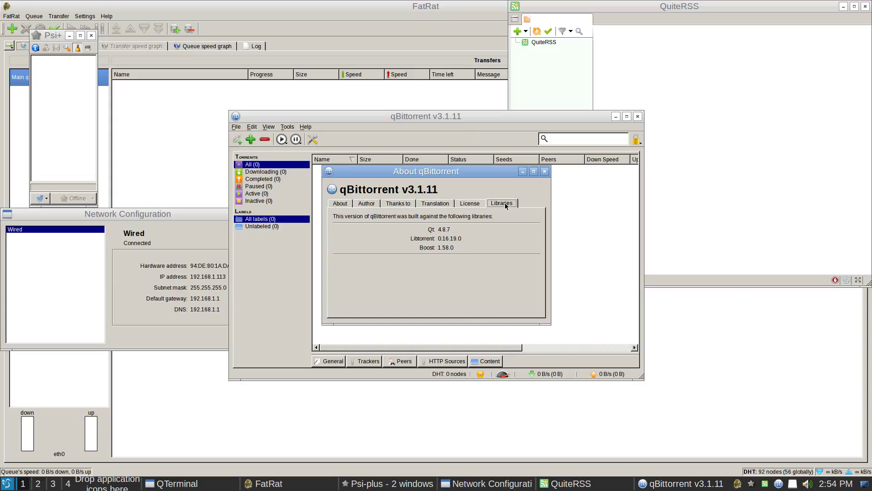
click(544, 171)
- Close the qBittorrent window and cancel the Psi+ account setup
click(638, 116)
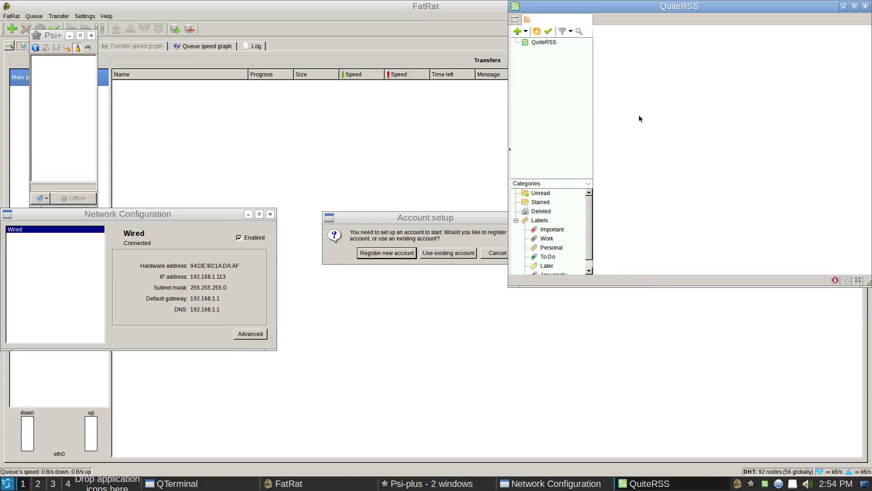
click(491, 253)
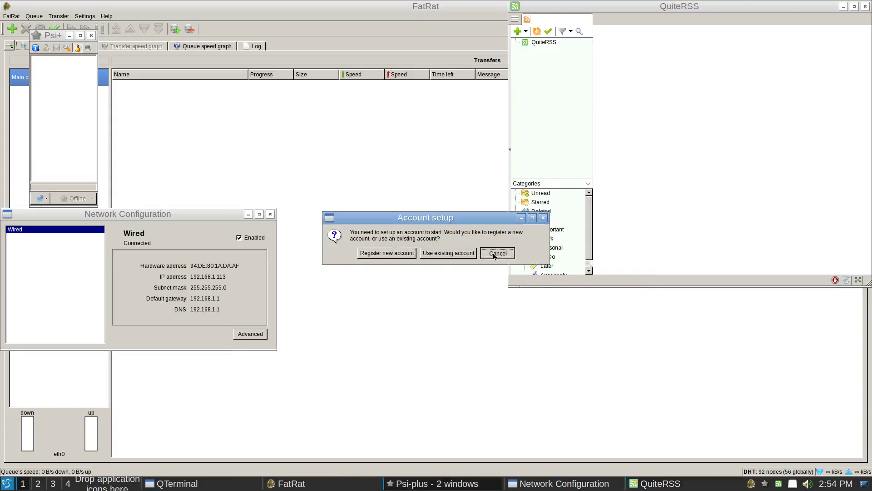
click(514, 326)
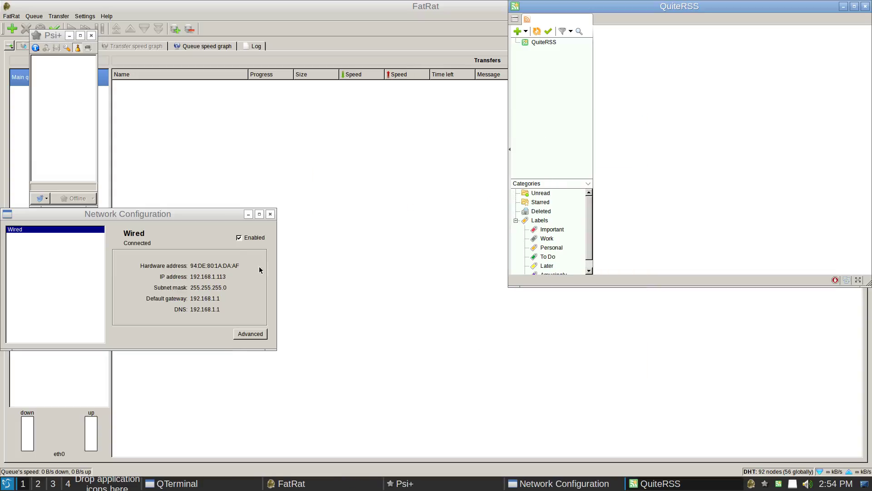
- Close the Network Configuration and Psi+ windows and bring the FatRat window to the front
click(271, 215)
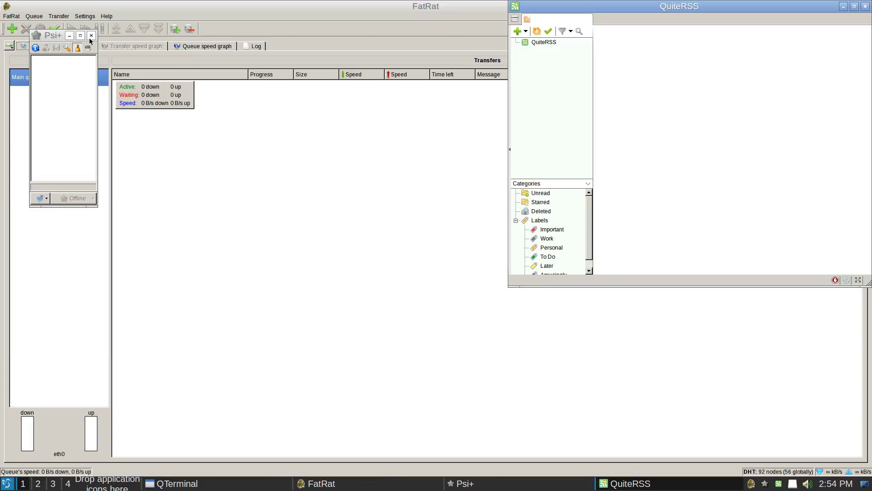
click(91, 35)
click(111, 16)
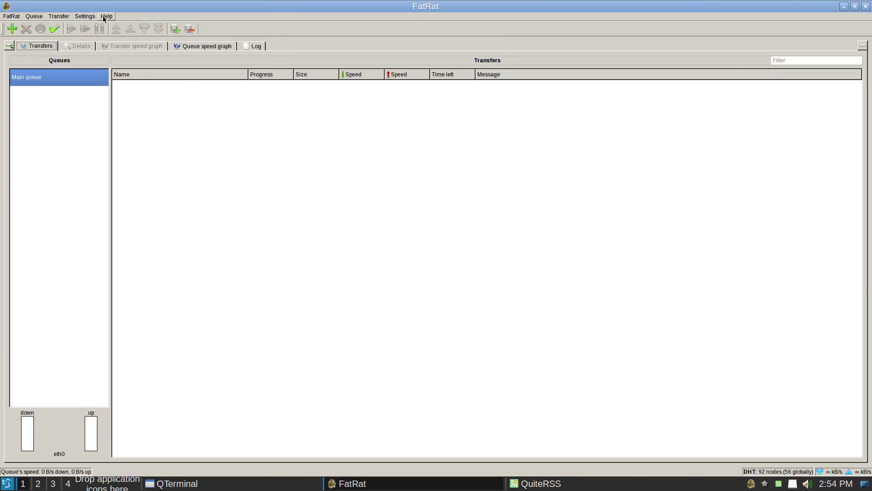
- Review the version and license pages of the About FatRat dialog, and close it
click(103, 16)
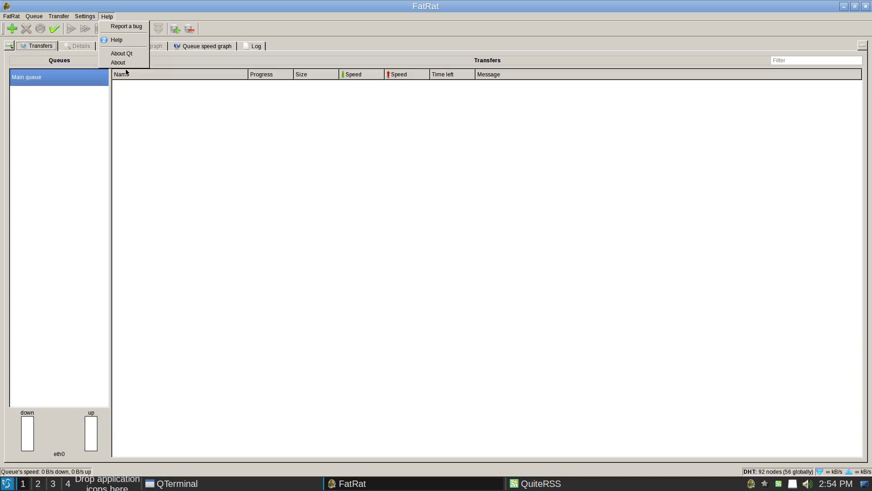
click(125, 65)
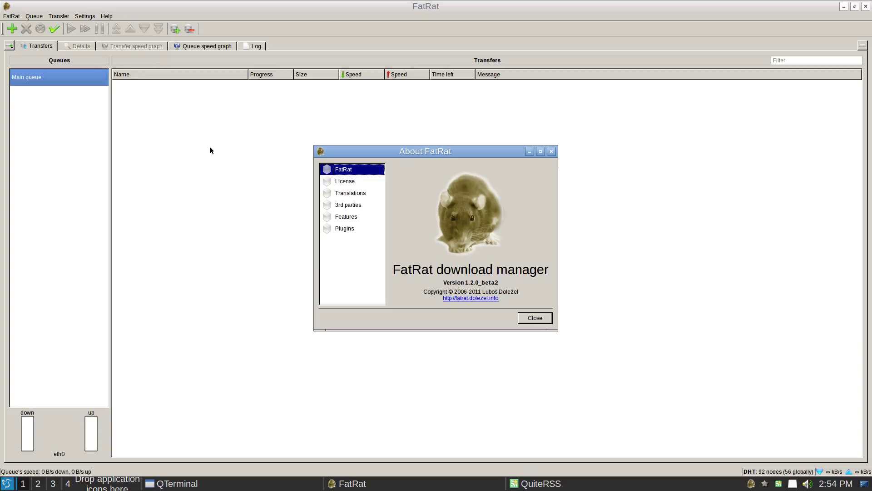
click(337, 182)
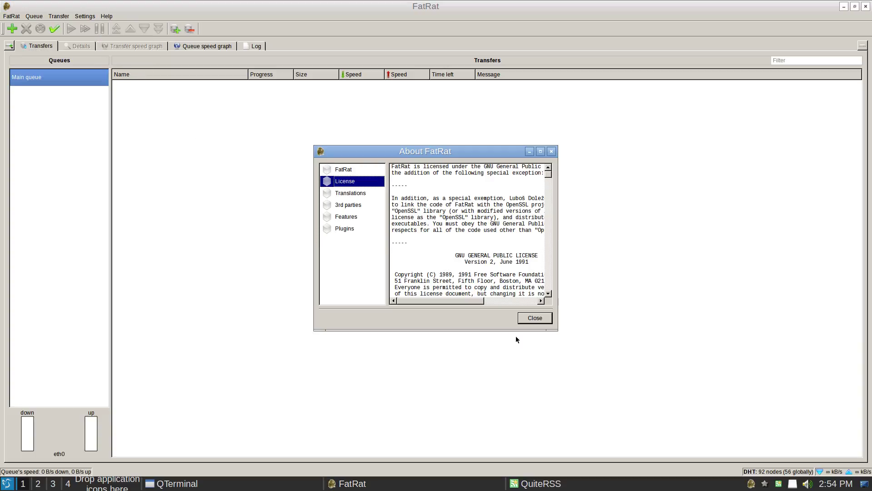
click(534, 318)
- Look at FatRat's New transfer dialog, dismiss it without adding a download, and close FatRat
click(13, 29)
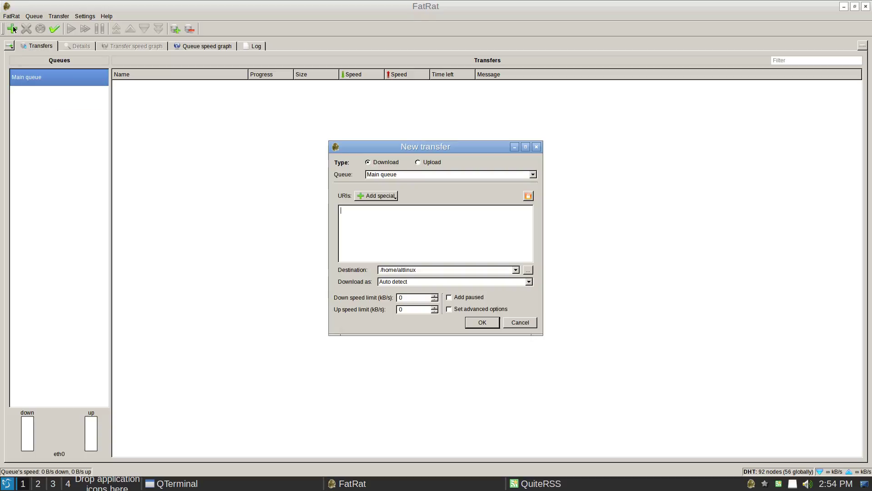
click(536, 147)
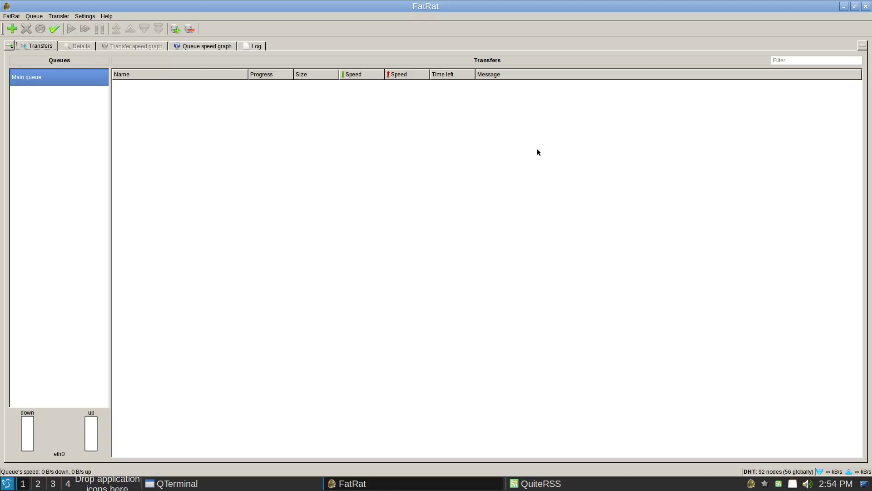
click(868, 8)
- Move the QuiteRSS window toward the middle of the desktop and show its Deleted and Work categories
drag(754, 10, 472, 66)
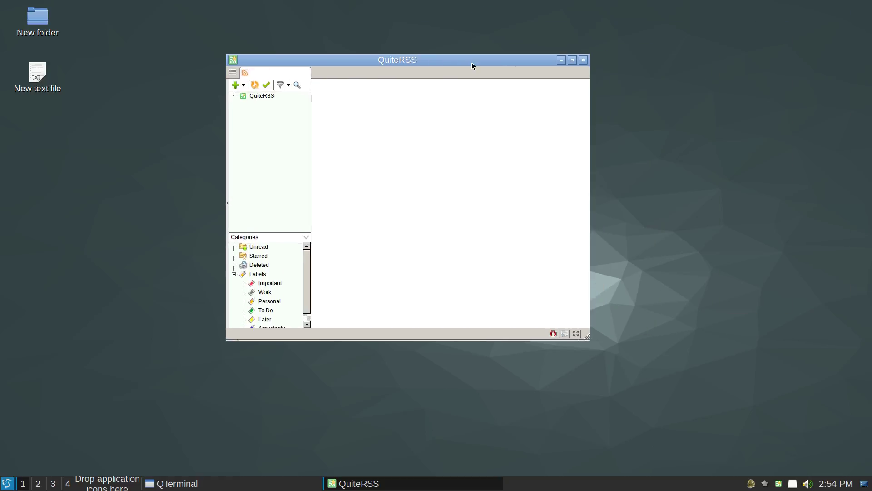
click(267, 264)
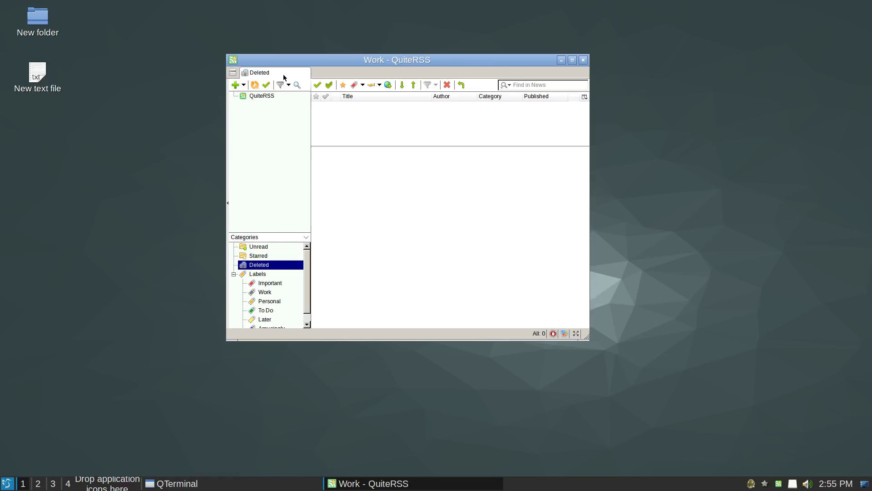
click(265, 292)
- Look at the Add Feed dialog, cancel it, look through the remaining category labels, and close QuiteRSS
click(235, 85)
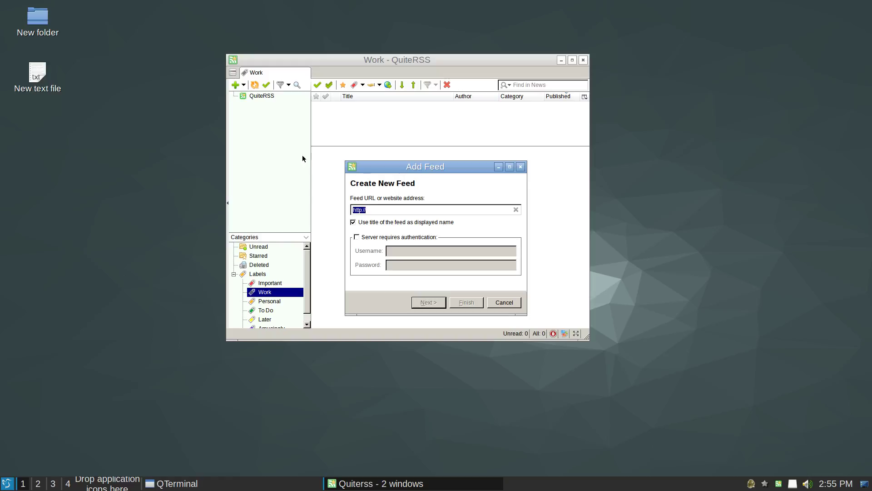
click(518, 305)
scroll(266, 289, down, 1)
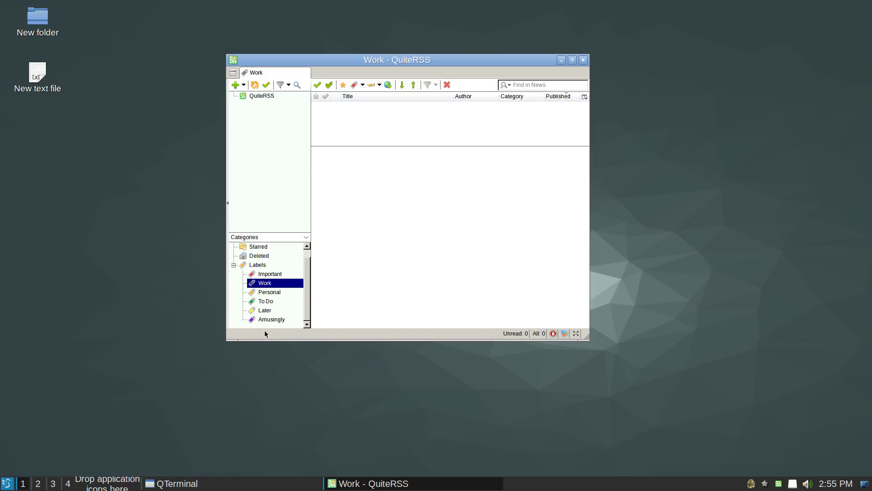
drag(259, 319, 261, 285)
scroll(274, 261, up, 1)
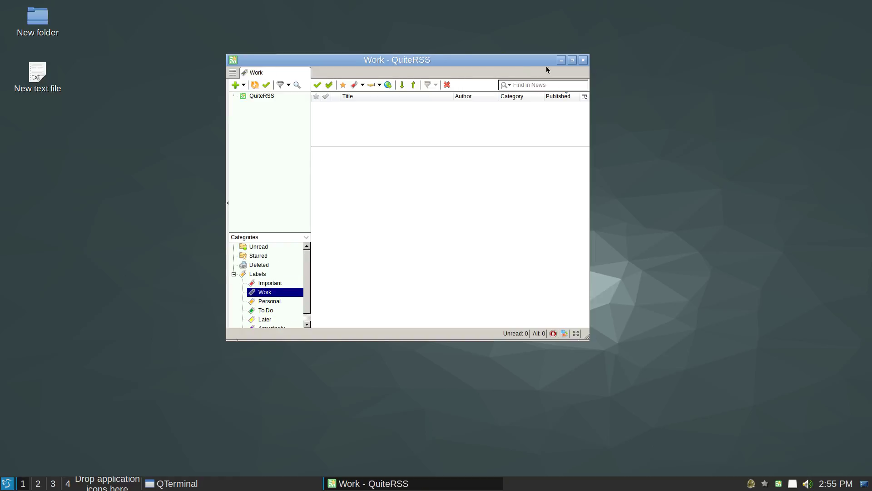
click(583, 61)
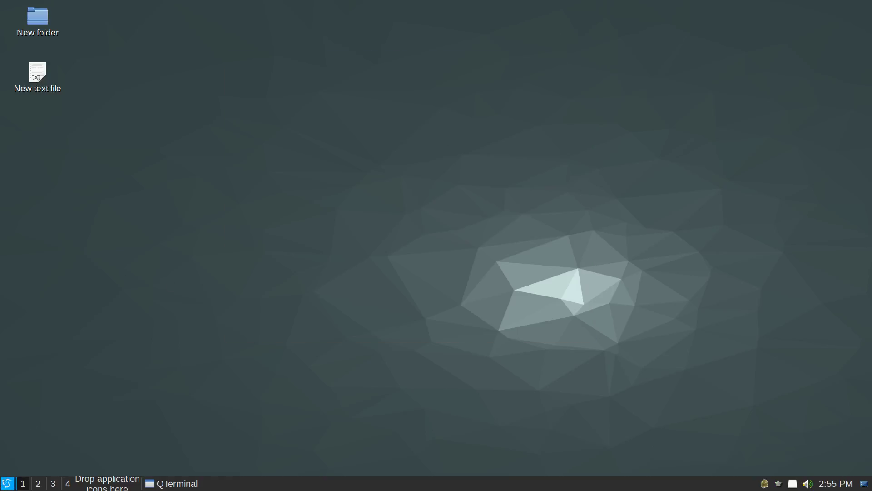
- Launch FocusWriter from the Office applications and write TEST on the blank page
click(7, 483)
mouse_move(55, 322)
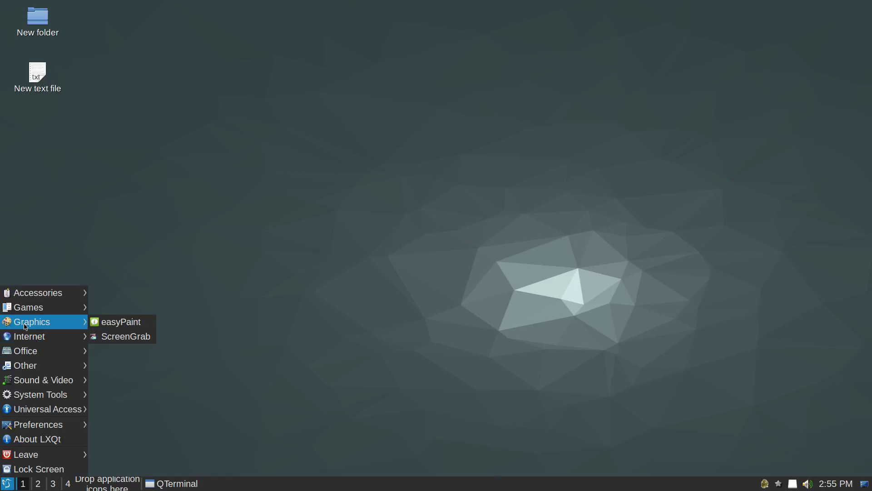
mouse_move(50, 341)
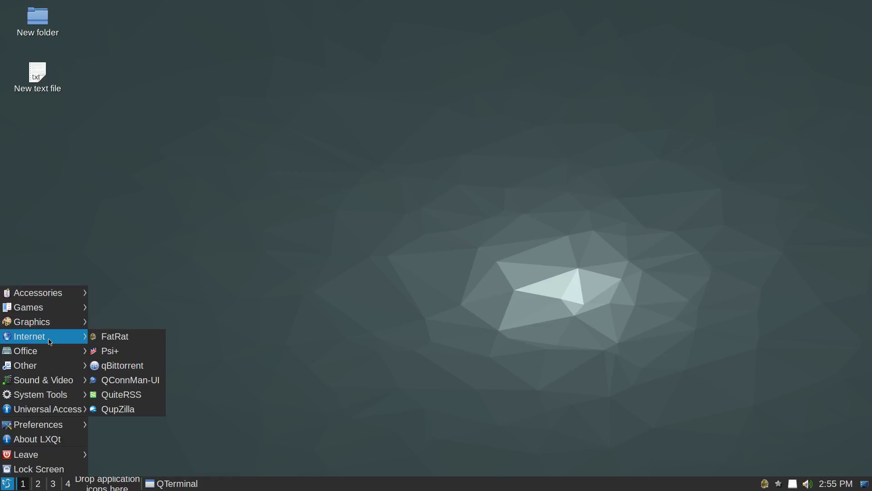
mouse_move(45, 357)
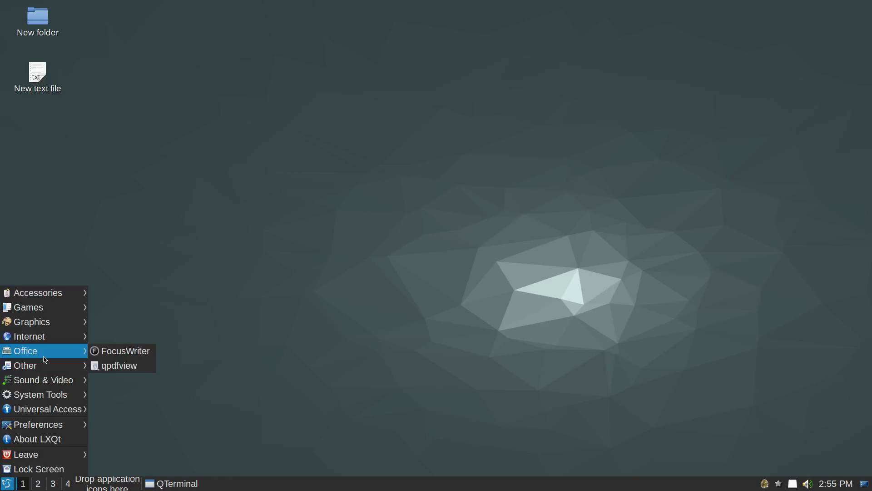
click(147, 355)
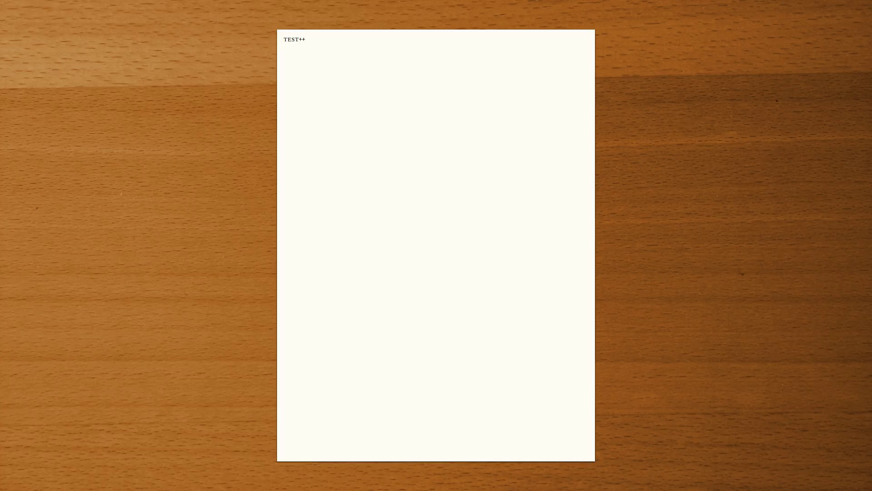
- Look through FocusWriter's editing, formatting and settings commands
mouse_move(399, 1)
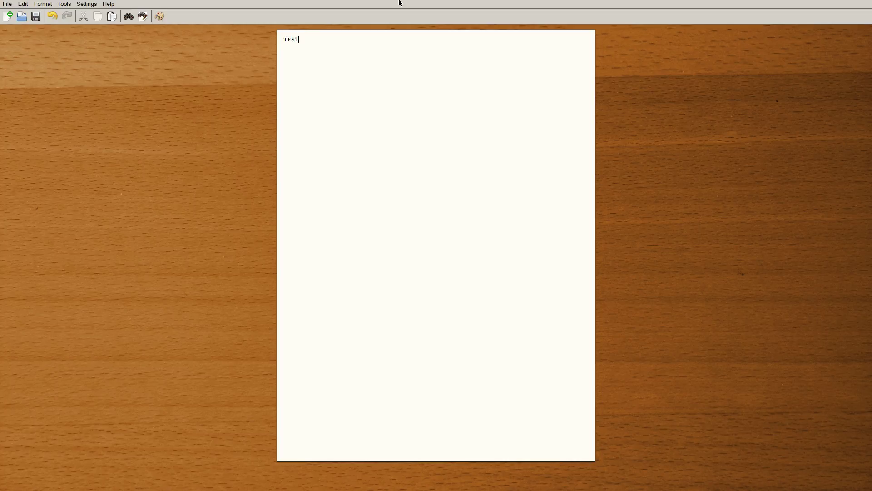
click(26, 5)
mouse_move(39, 2)
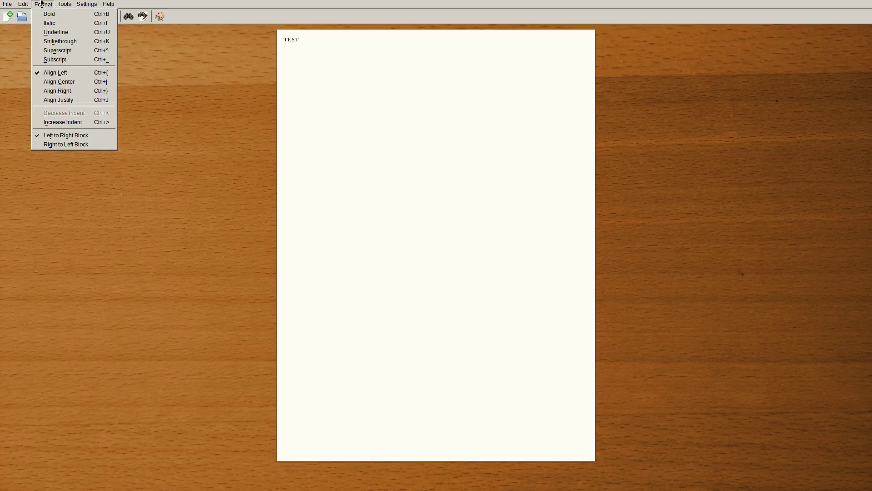
mouse_move(94, 4)
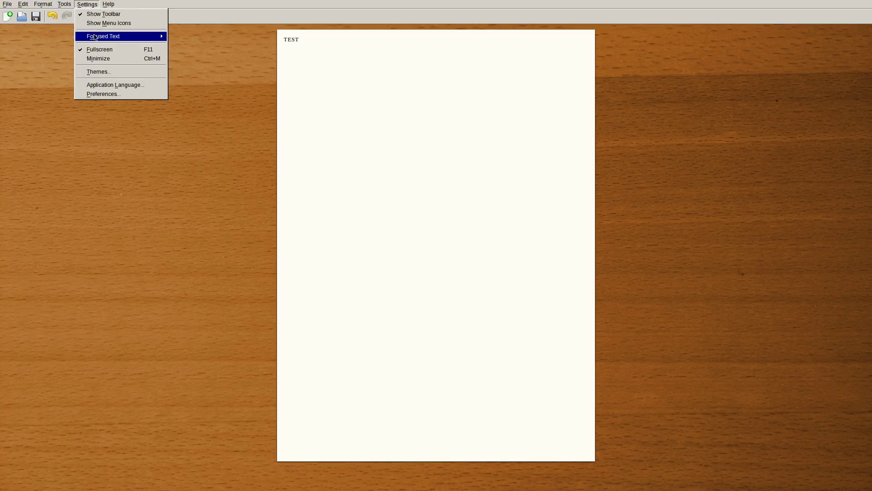
mouse_move(95, 38)
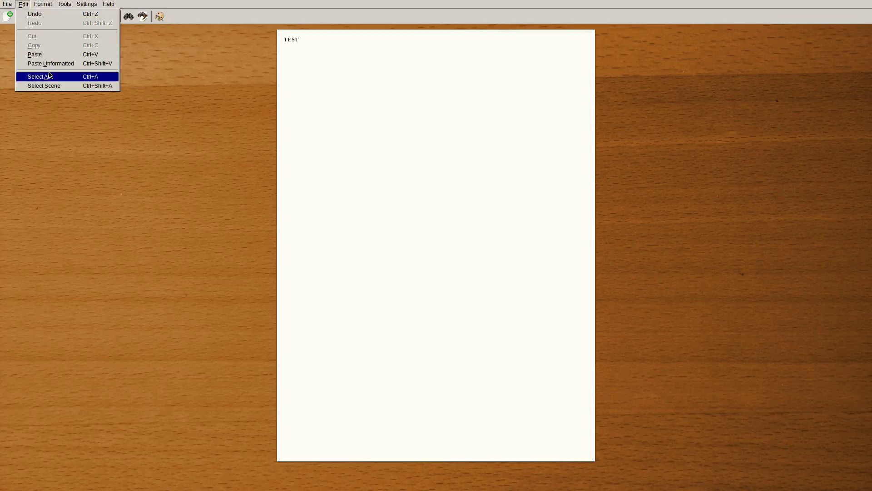
- Quit FocusWriter, saving the document as Untitled 1 in OpenDocument Text format in the Documents folder
click(31, 122)
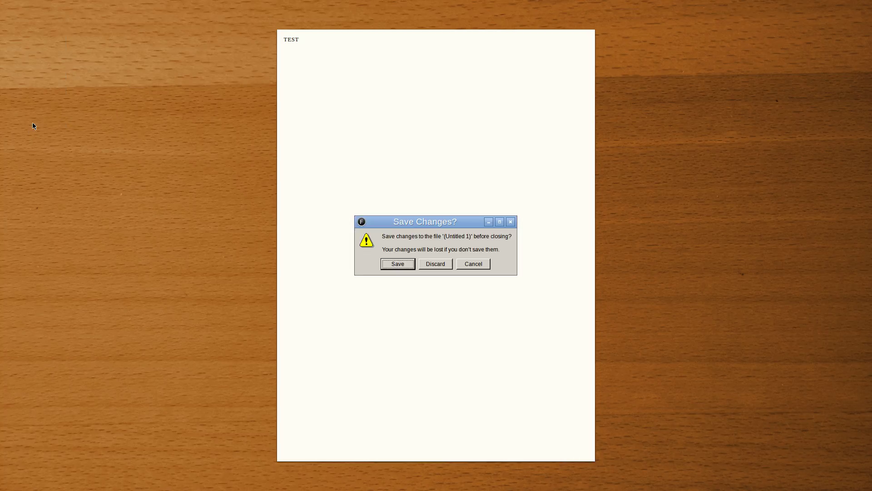
click(392, 269)
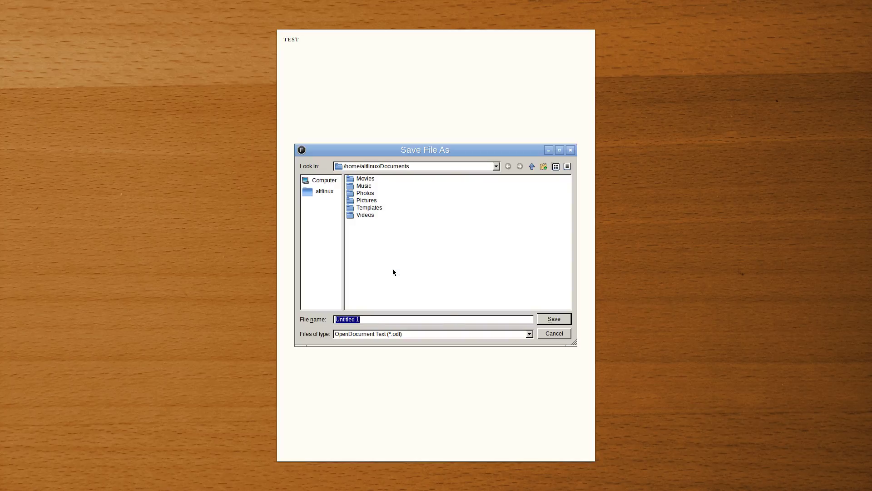
click(555, 319)
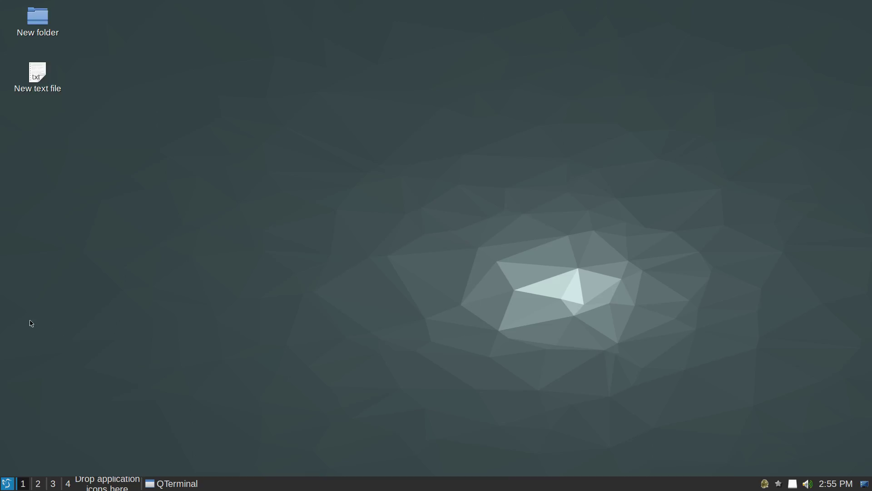
- Launch the Clementine music player and the SMPlayer media player from the Sound & Video applications
click(7, 483)
mouse_move(38, 358)
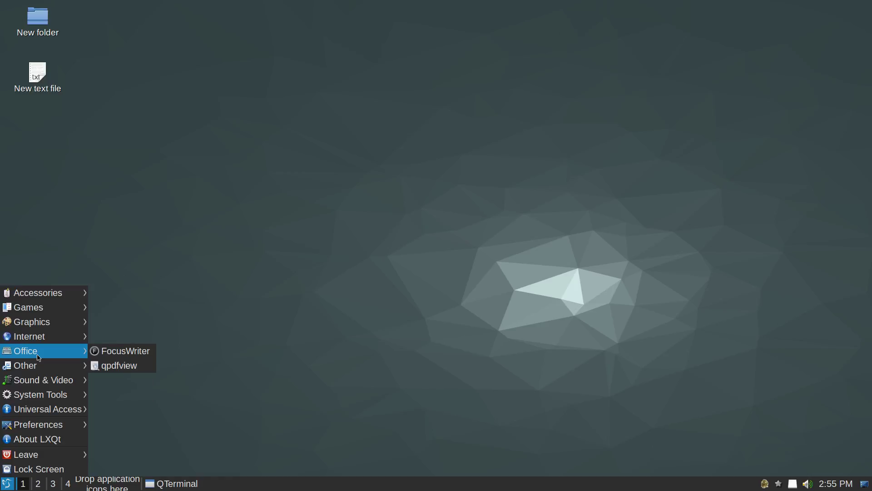
mouse_move(36, 380)
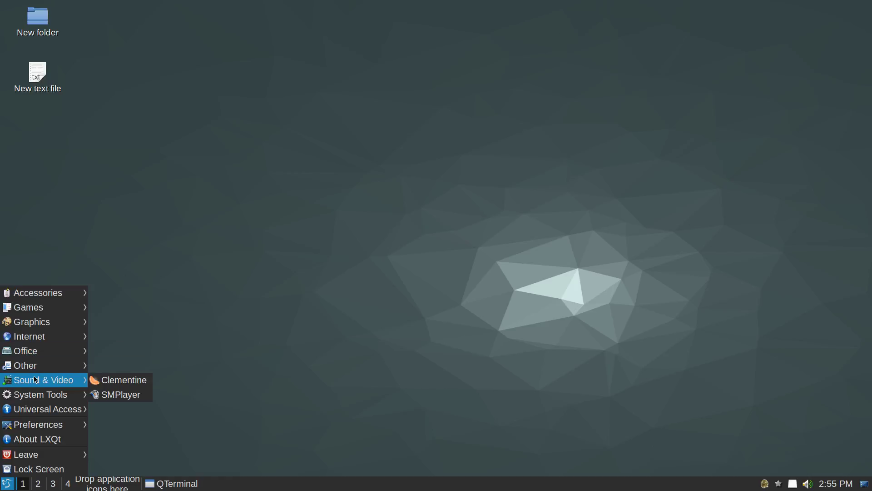
click(112, 385)
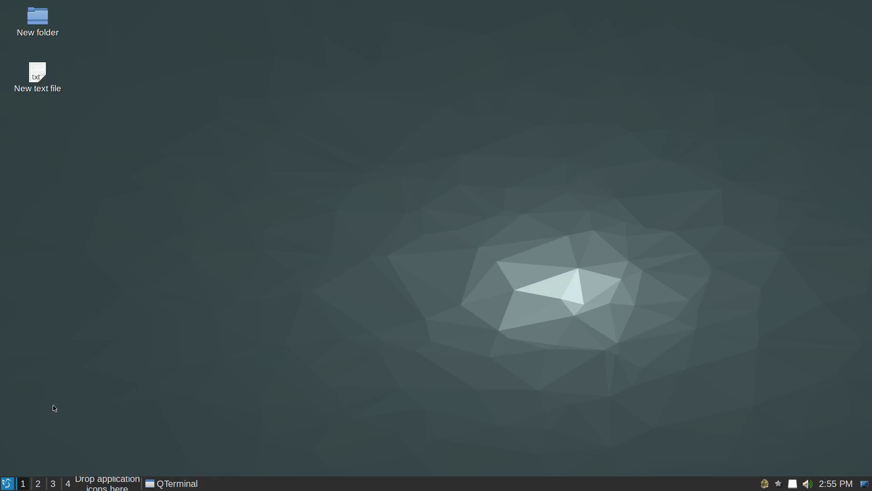
click(6, 485)
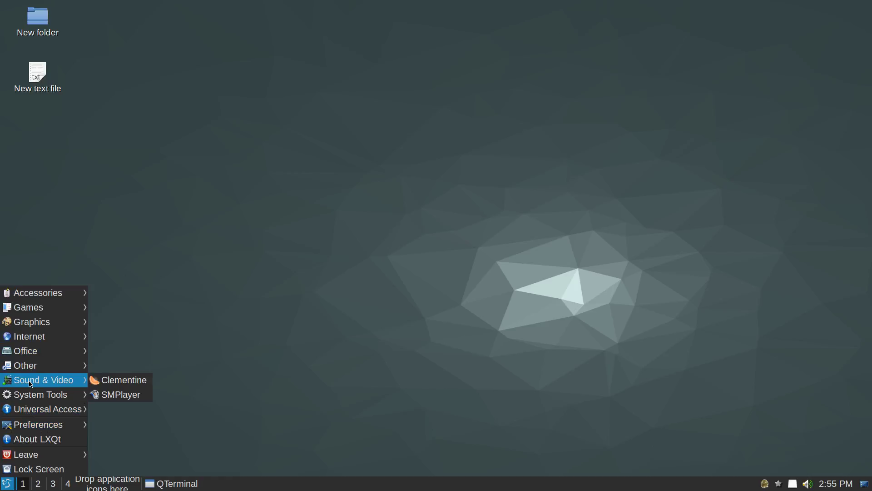
mouse_move(55, 380)
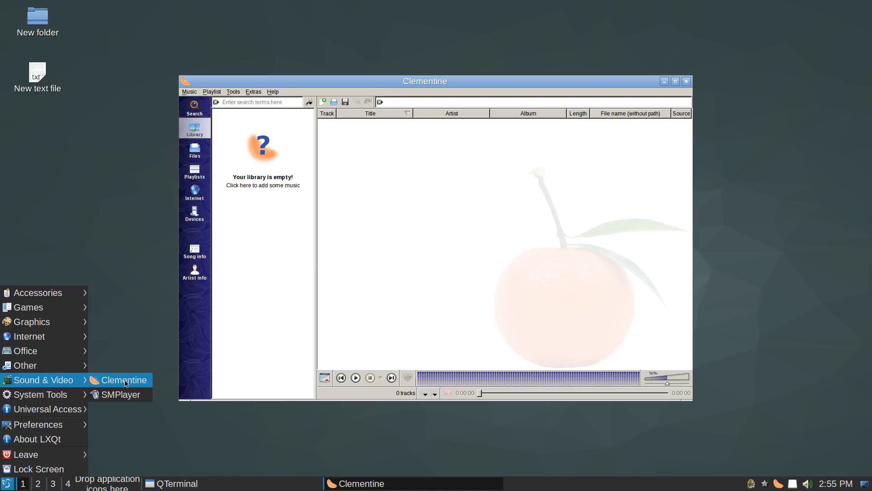
click(121, 394)
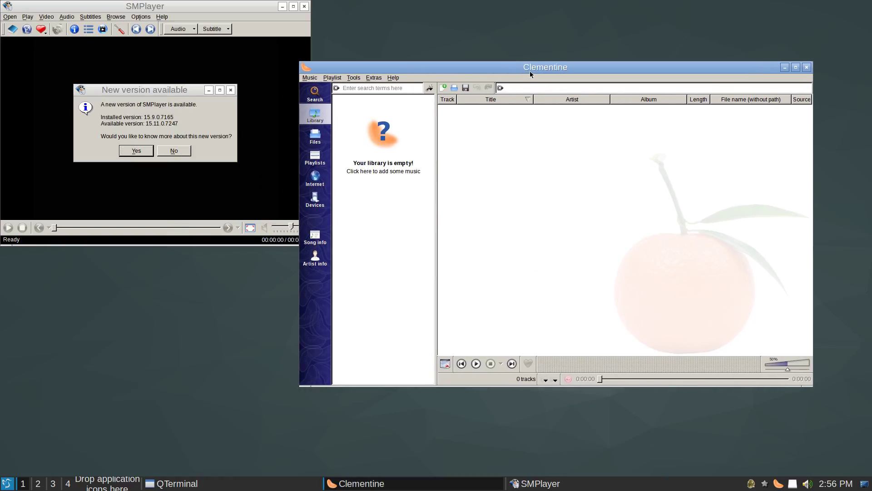
- Review the version, authors and thanks in the About Clementine dialog, and close it
click(393, 78)
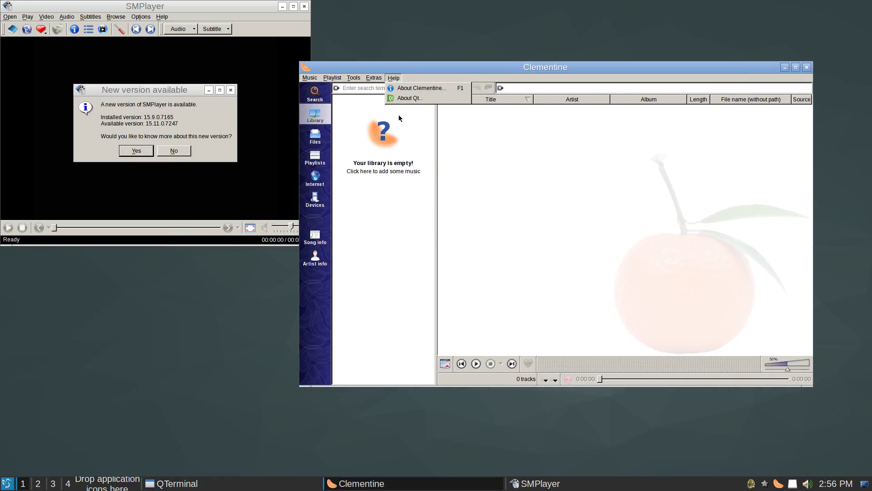
click(408, 89)
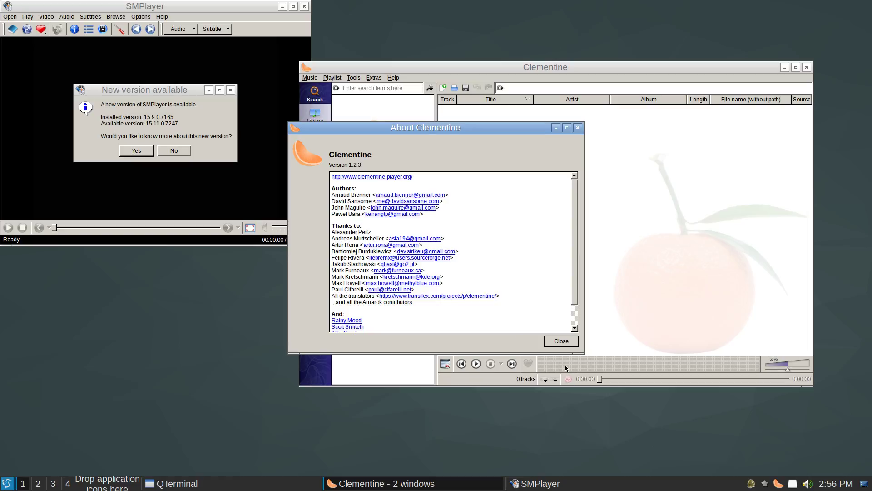
click(563, 342)
- Try Clementine's stop and next-track controls and raise its playback volume
click(489, 365)
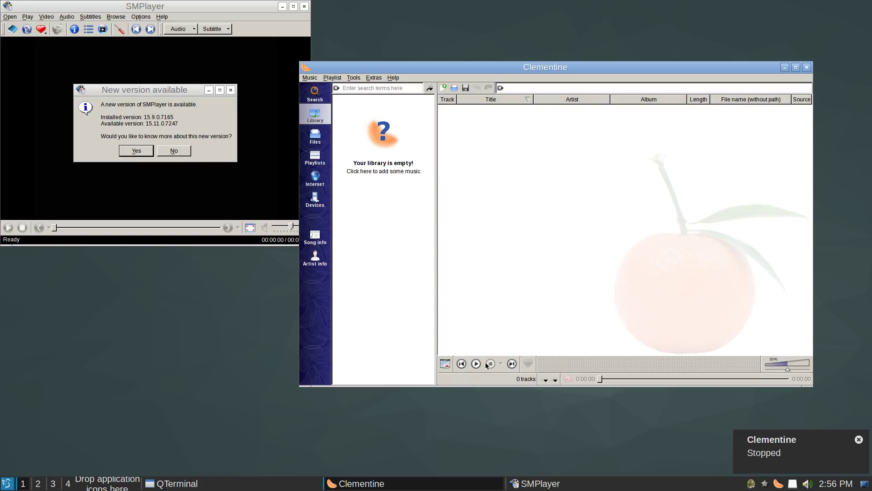
click(511, 364)
click(797, 368)
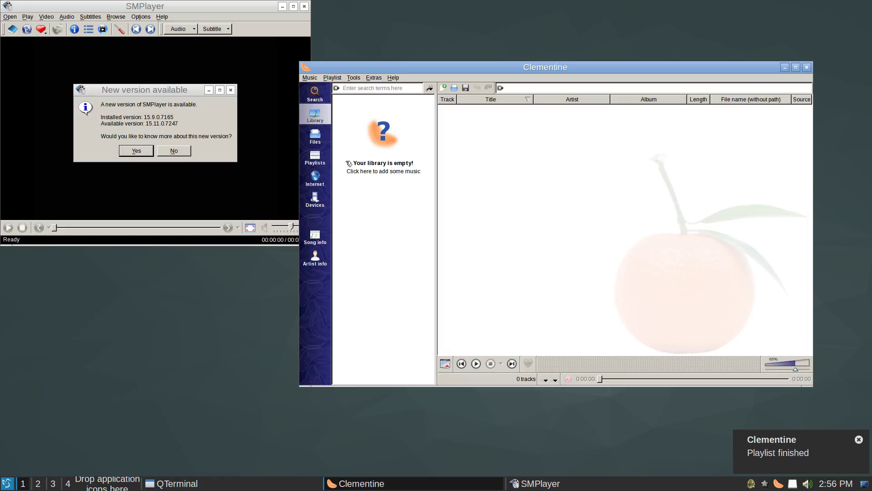
- View Clementine's Add file dialog and dismiss it without choosing any music
click(309, 78)
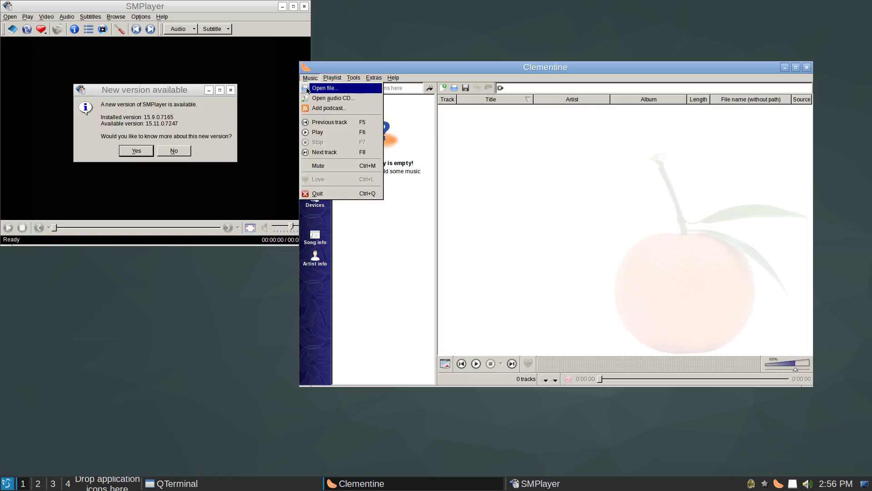
click(321, 87)
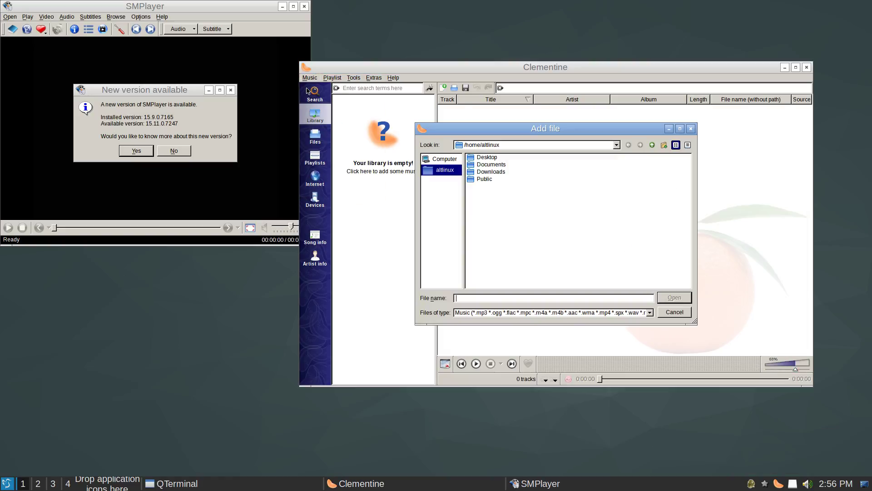
click(676, 313)
- Look through Clementine's Files, Library, Search, Devices and Internet views, including the list of searchable music sources
click(314, 135)
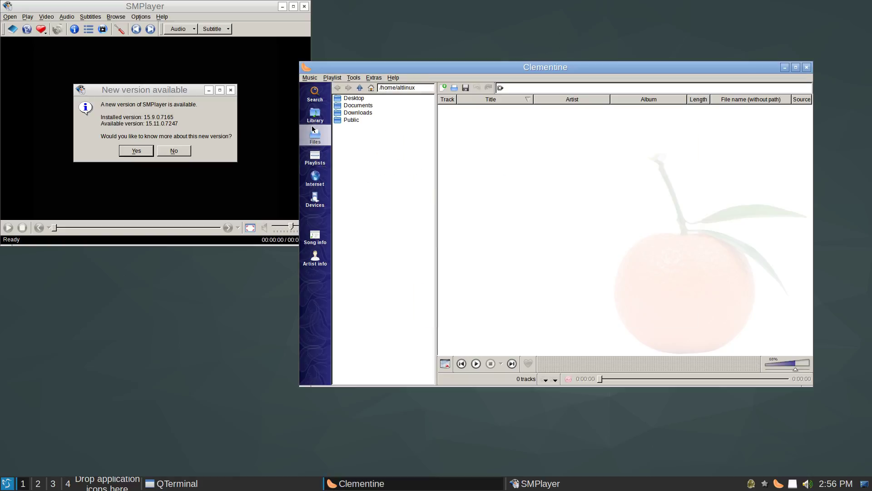
click(314, 115)
click(313, 98)
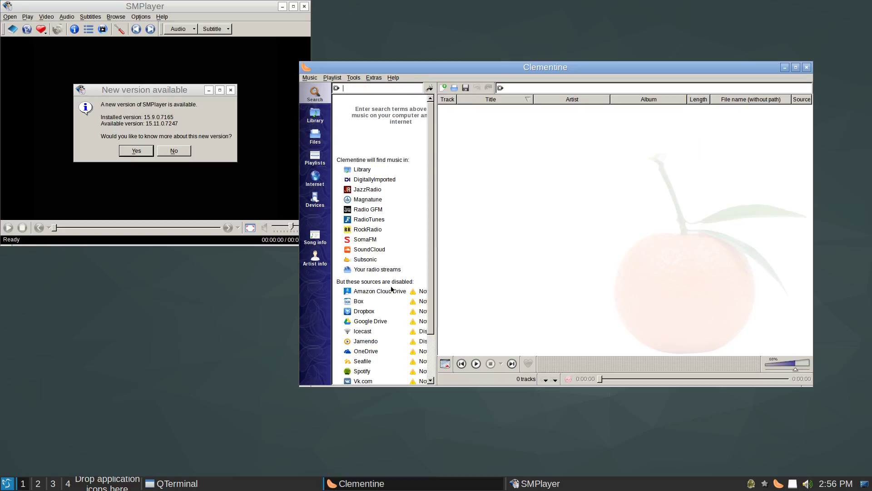
scroll(384, 317, down, 2)
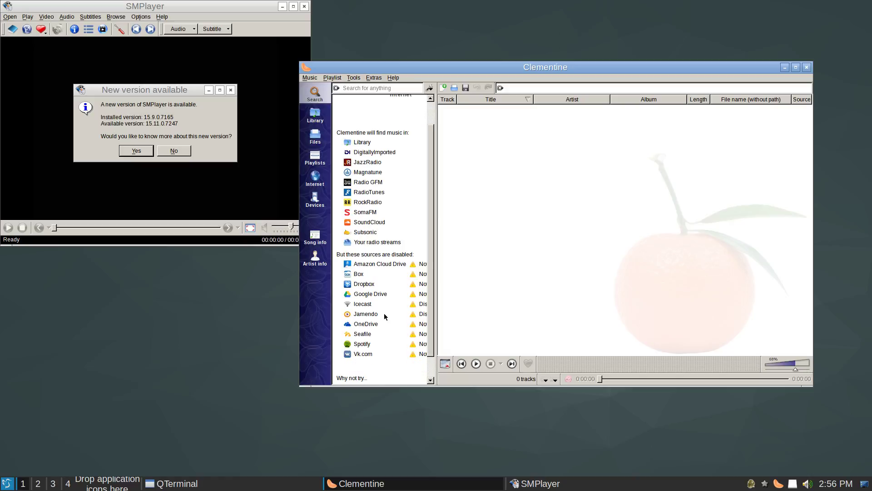
scroll(385, 316, up, 2)
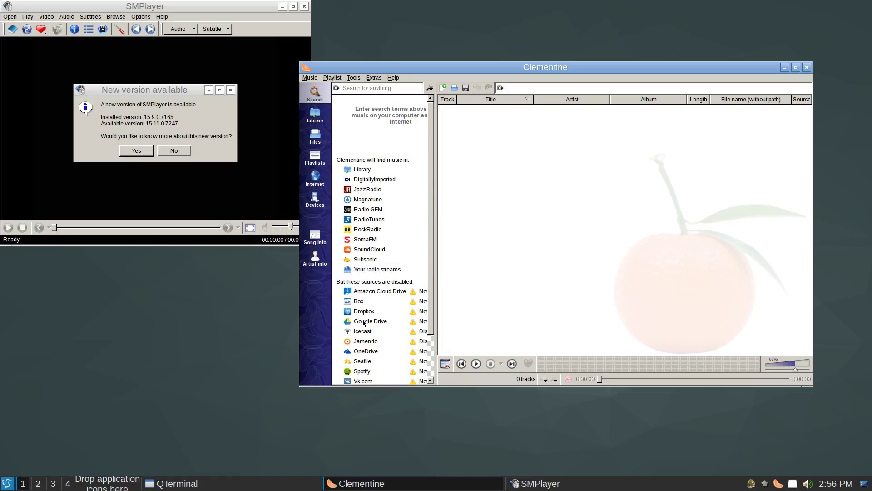
scroll(364, 322, down, 2)
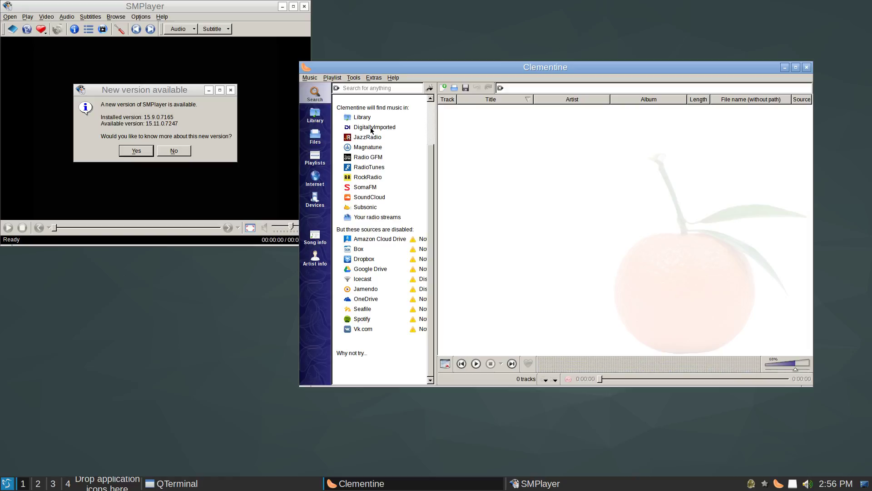
click(323, 199)
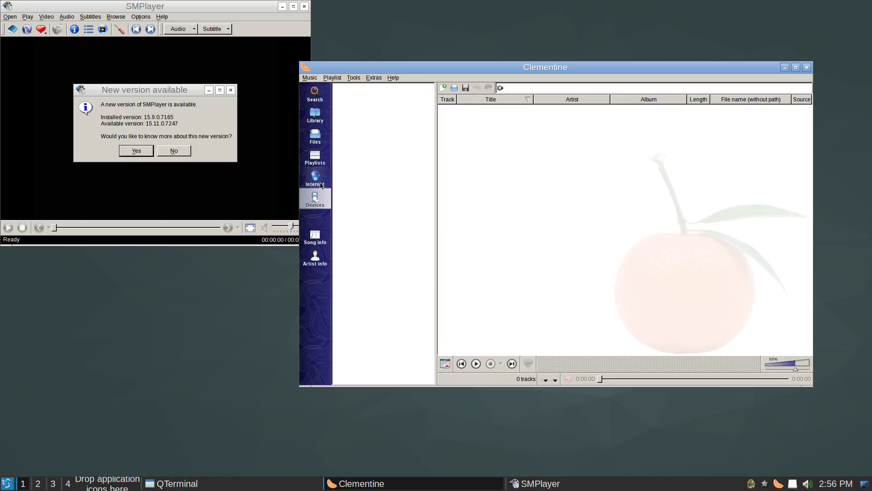
click(321, 185)
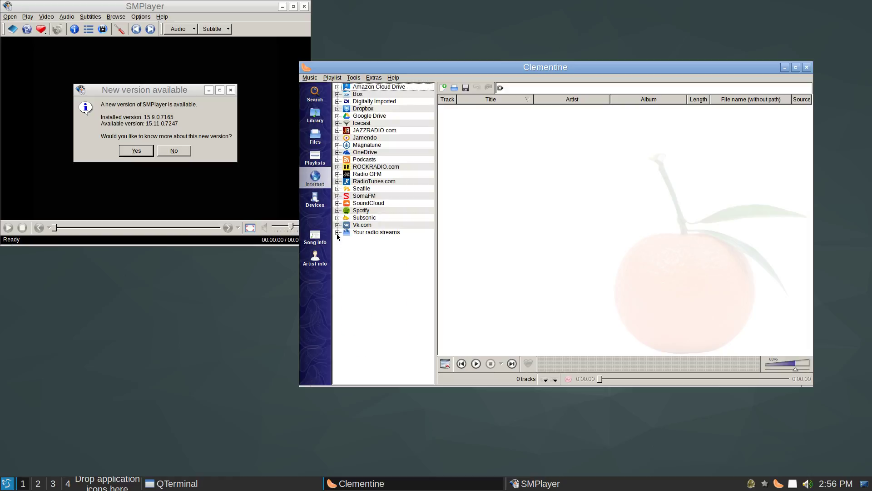
- Examine Clementine's preferences for Internet providers, including Dropbox, Background Streams, Box, OneDrive and Spotify, and cancel without changes
click(337, 110)
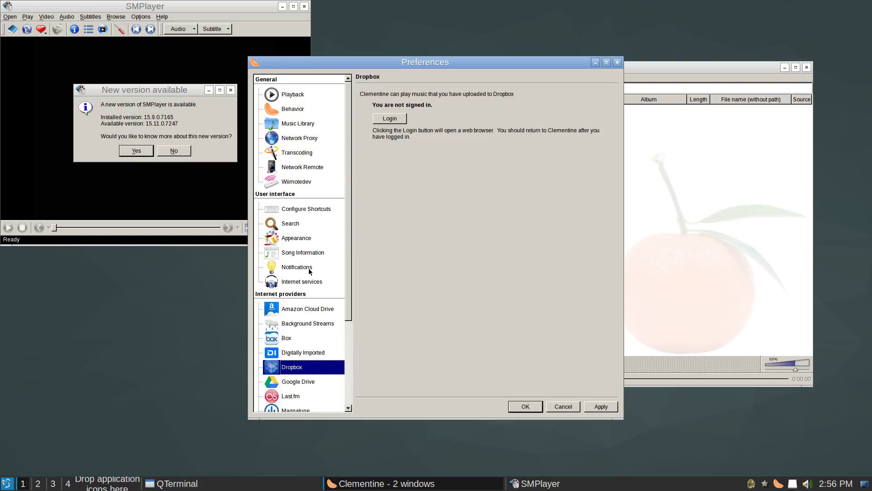
scroll(291, 332, down, 3)
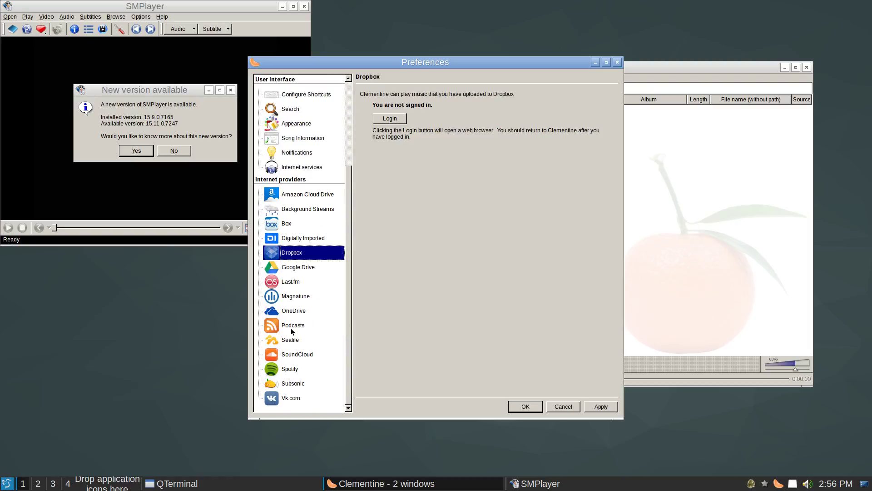
scroll(292, 331, up, 3)
scroll(291, 332, down, 3)
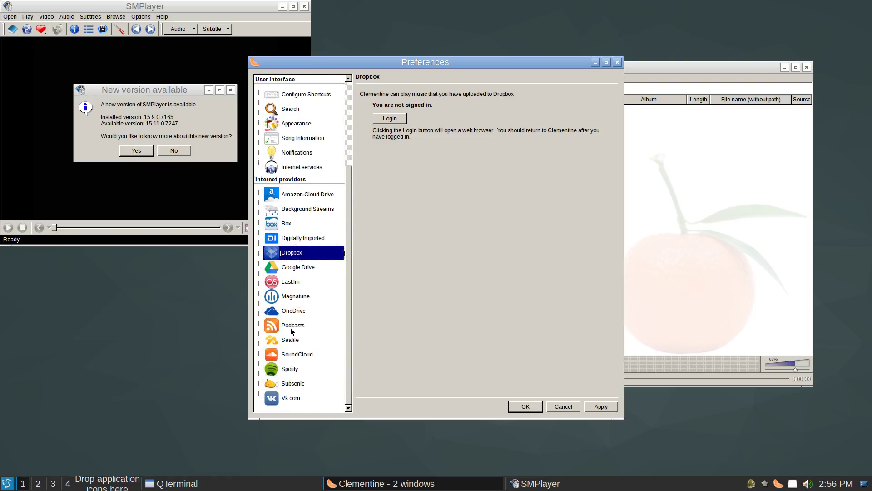
click(309, 195)
click(294, 213)
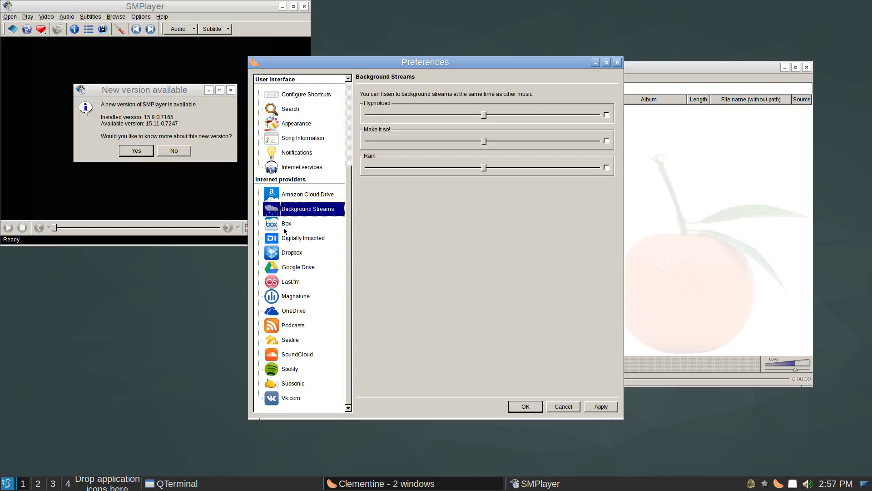
click(286, 230)
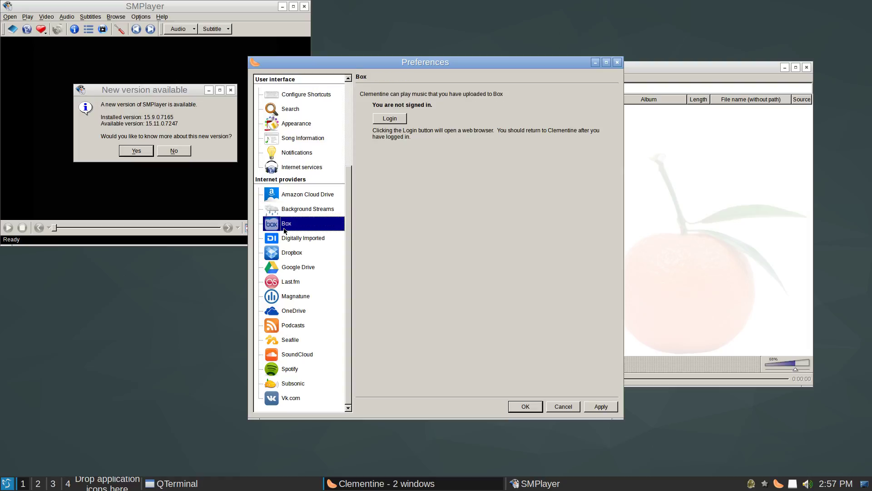
click(301, 315)
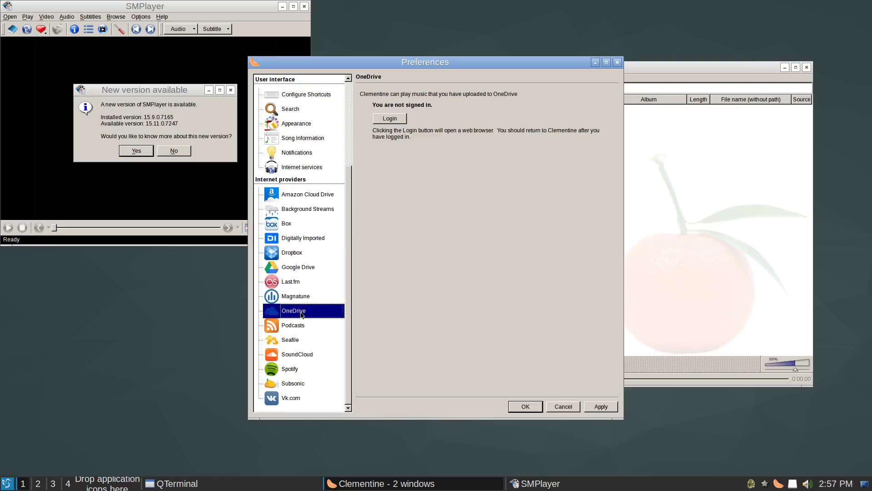
click(302, 396)
click(304, 383)
click(304, 370)
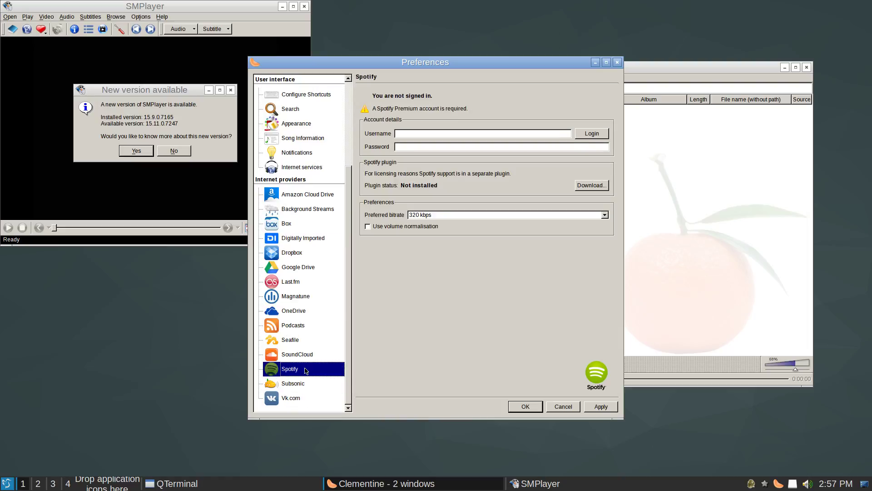
click(563, 408)
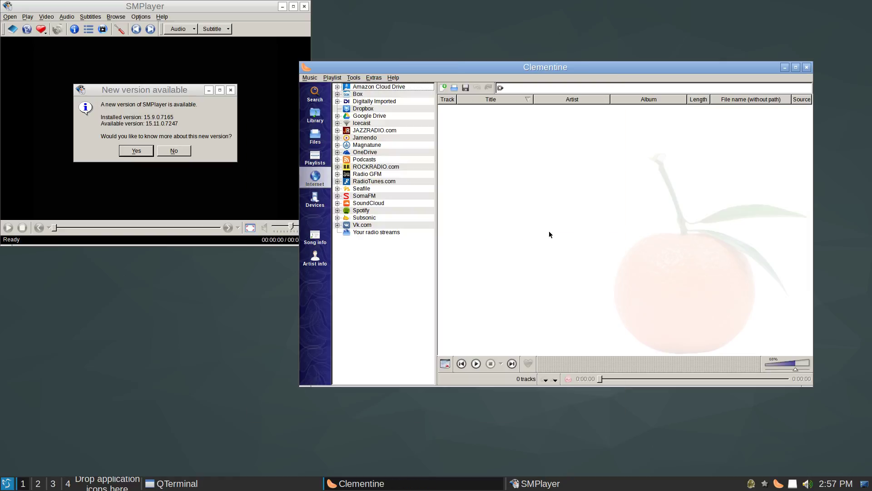
- Quit Clementine, switch to SMPlayer and decline its new-version offer
click(310, 78)
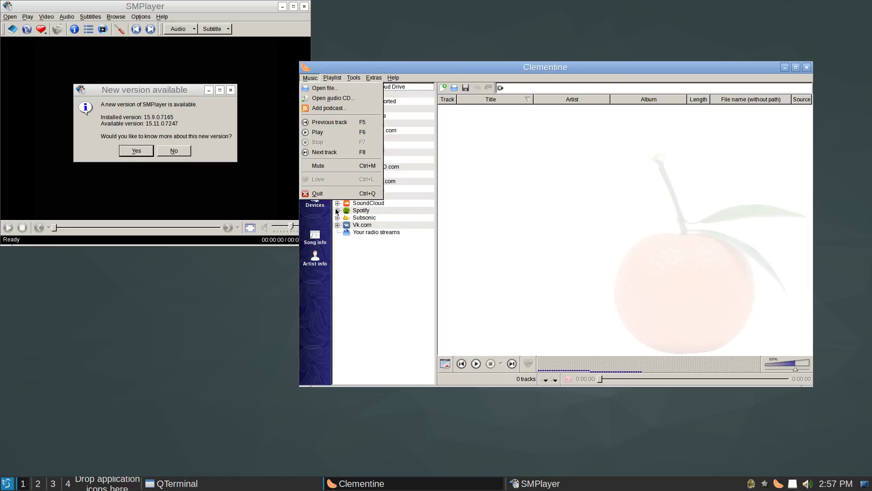
click(335, 194)
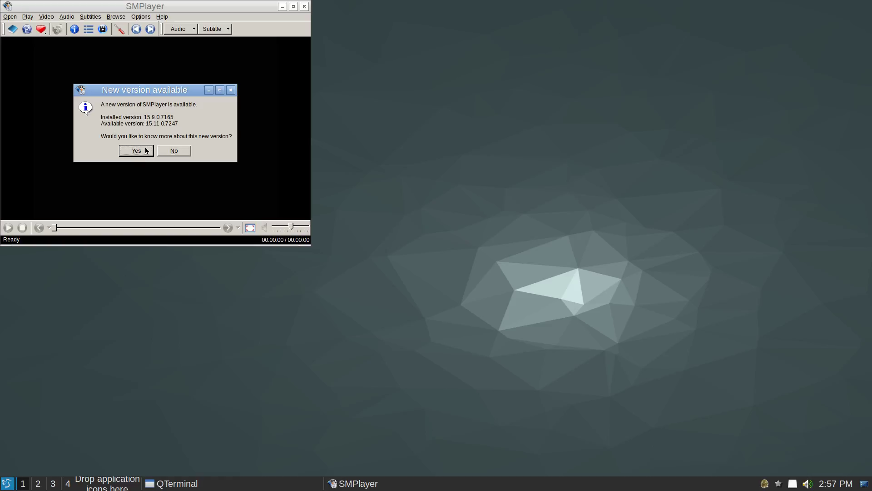
click(160, 150)
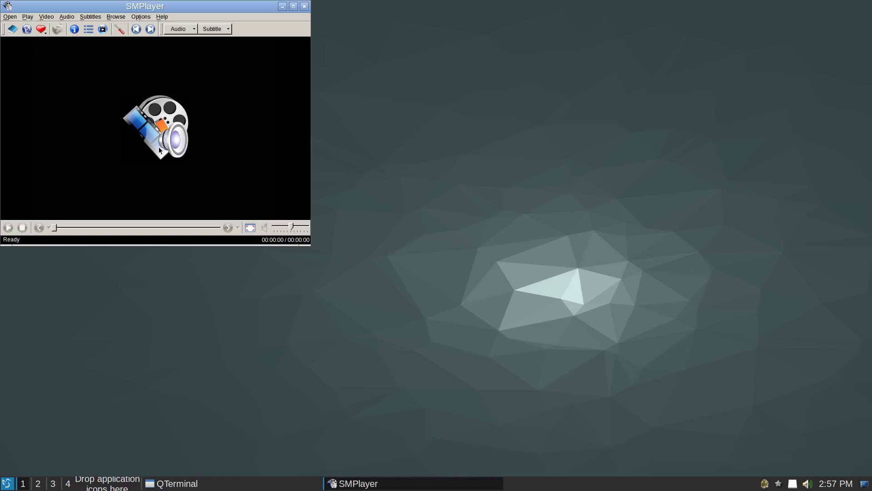
- Update SMPlayer's Youtube code and dismiss the resulting message
click(164, 18)
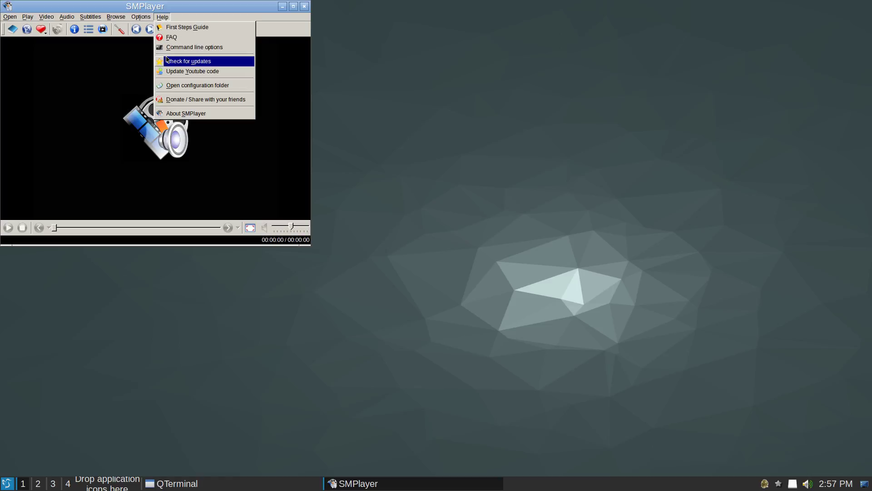
click(174, 72)
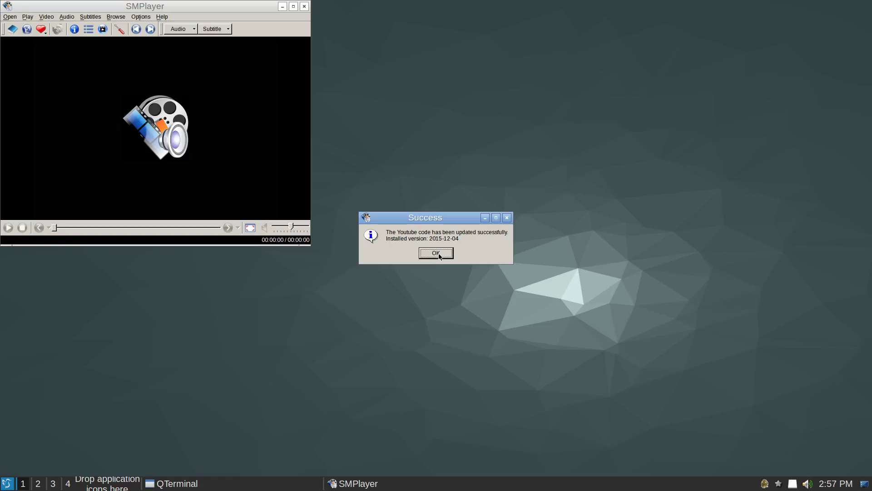
click(439, 255)
- Examine SMPlayer's playback and video options, such as Speed and Rotate, moving its window toward the middle of the desktop
click(27, 17)
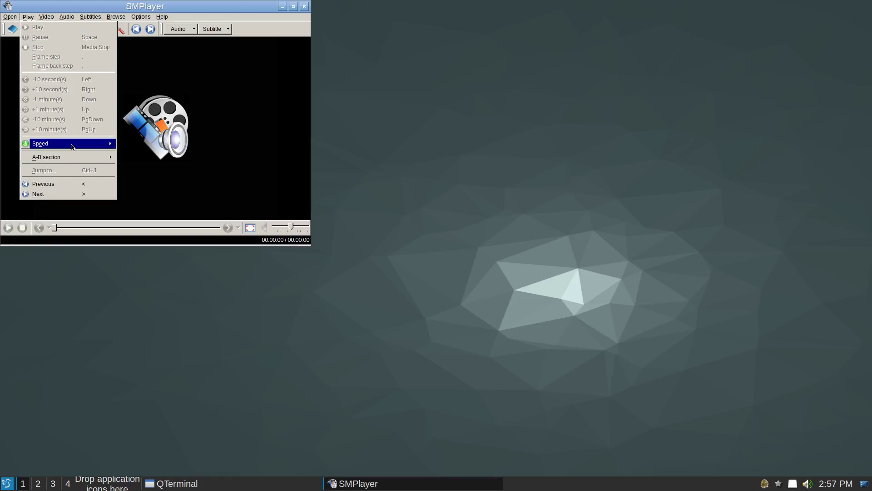
key(Escape)
drag(210, 21, 466, 82)
click(282, 78)
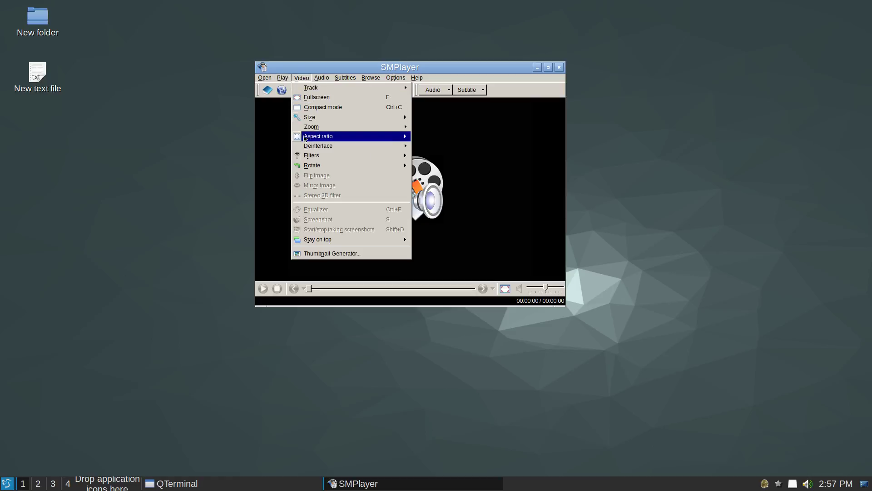
mouse_move(306, 139)
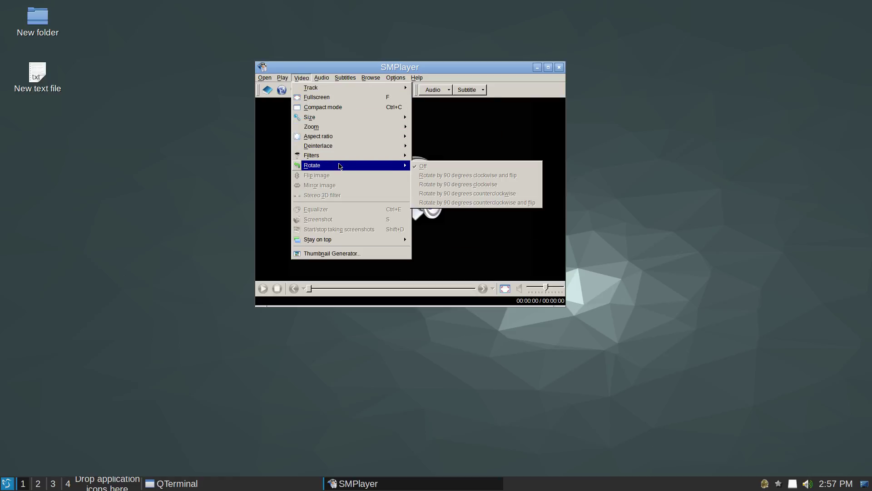
click(280, 270)
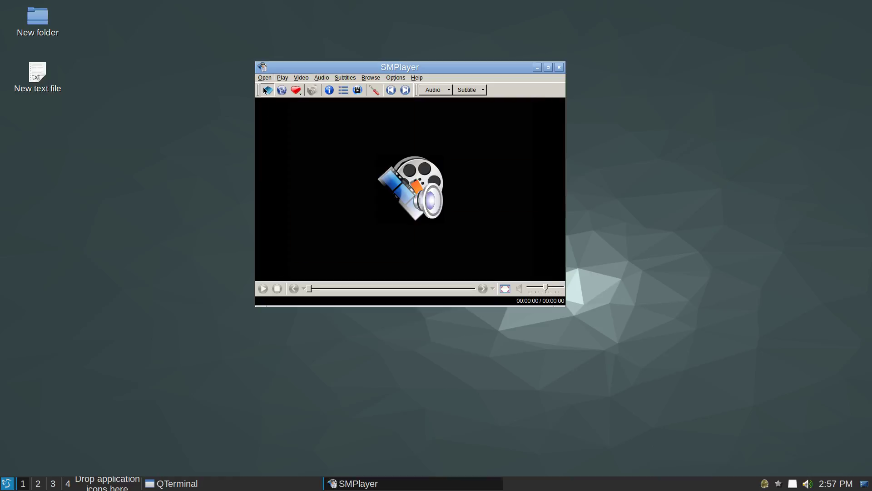
- View SMPlayer's file chooser, cancel it without picking a file, and quit SMPlayer
click(268, 90)
click(528, 271)
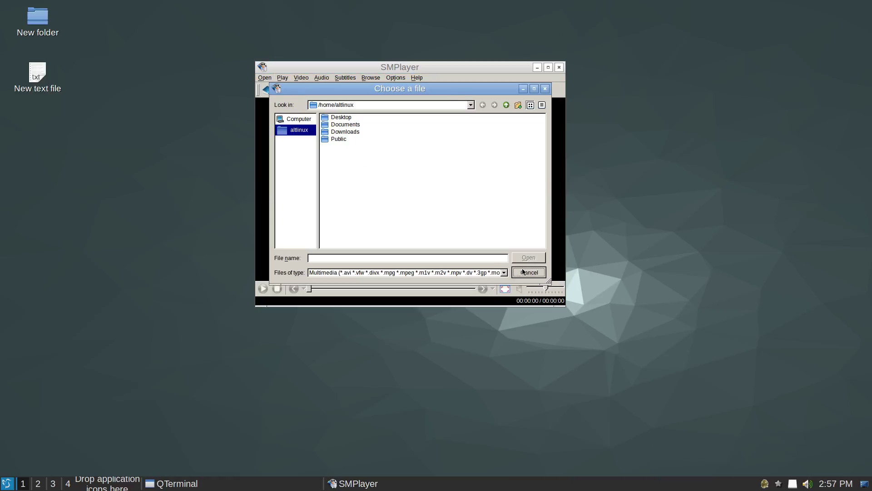
click(265, 78)
click(319, 182)
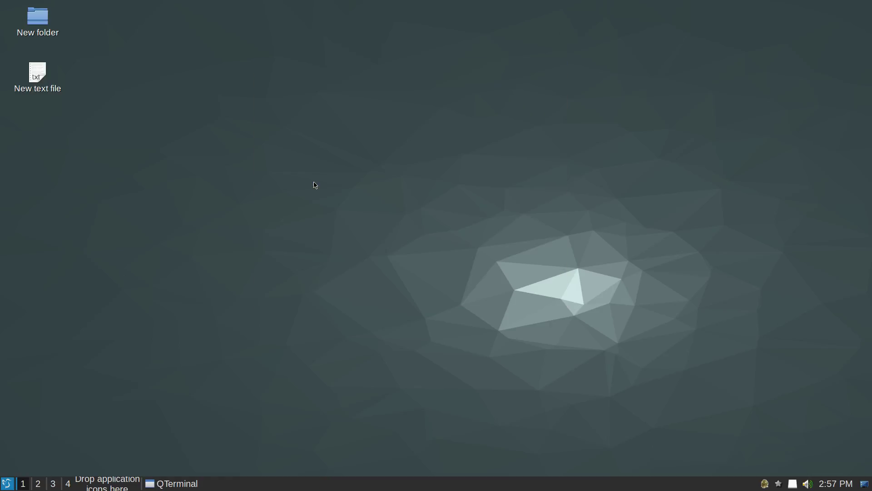
- Launch the BeeSoft Commander file manager from the System Tools applications
click(3, 485)
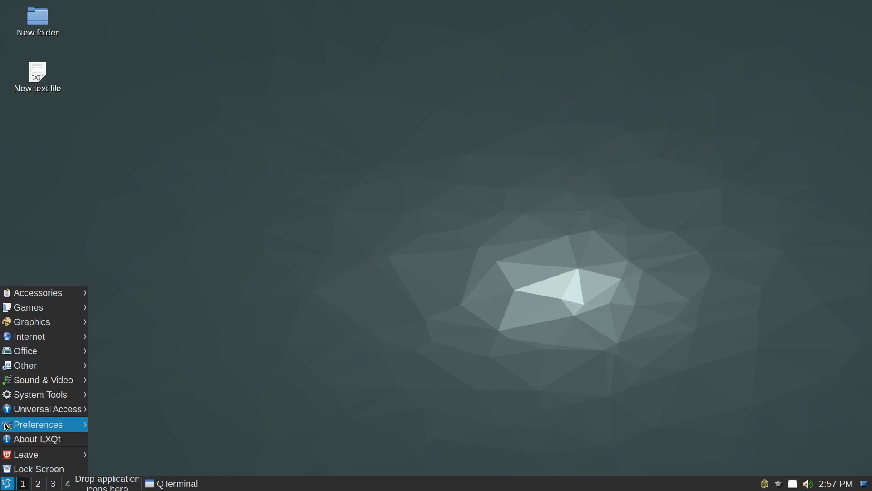
mouse_move(41, 380)
mouse_move(40, 400)
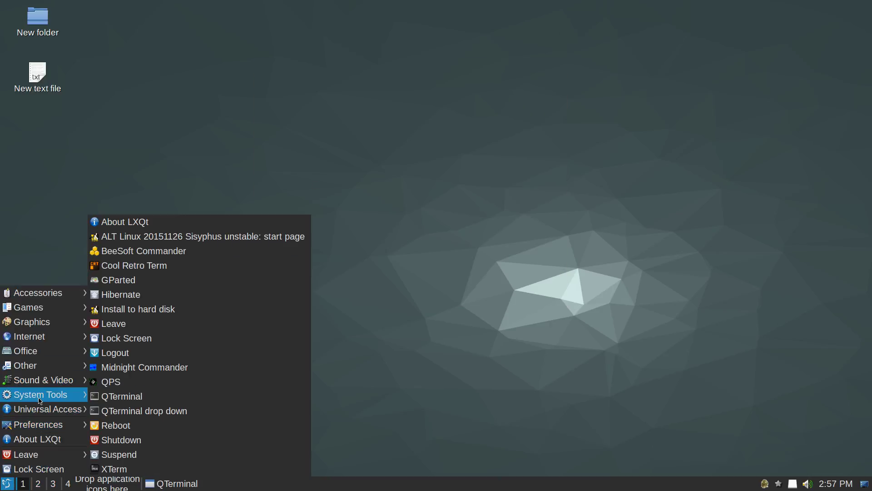
click(185, 251)
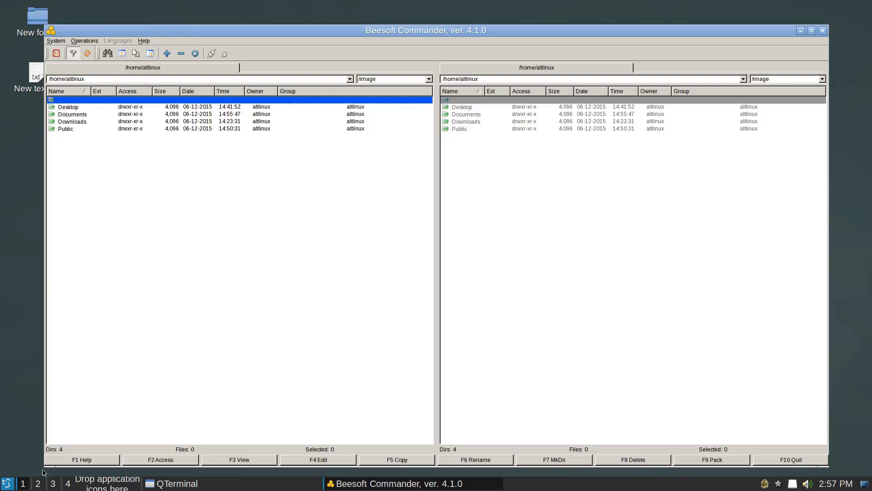
- Launch the Cool Retro Term terminal from the System Tools applications
click(10, 483)
mouse_move(54, 392)
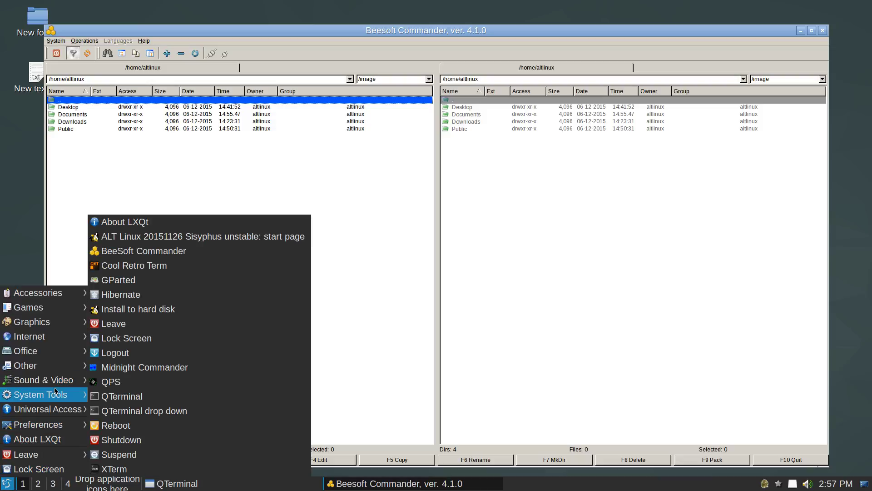
click(170, 266)
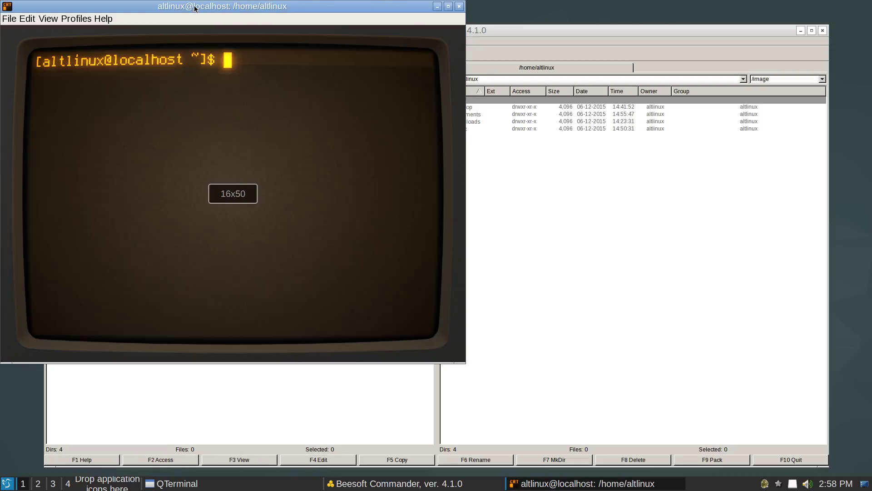
- Move the Cool Retro Term window toward the middle of the desktop and list the commands beginning with "fa"
drag(196, 7, 316, 145)
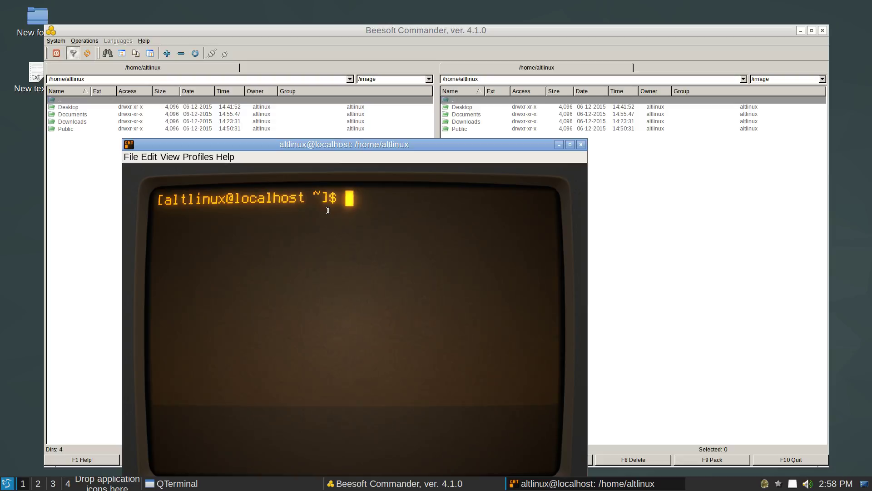
text(fa)
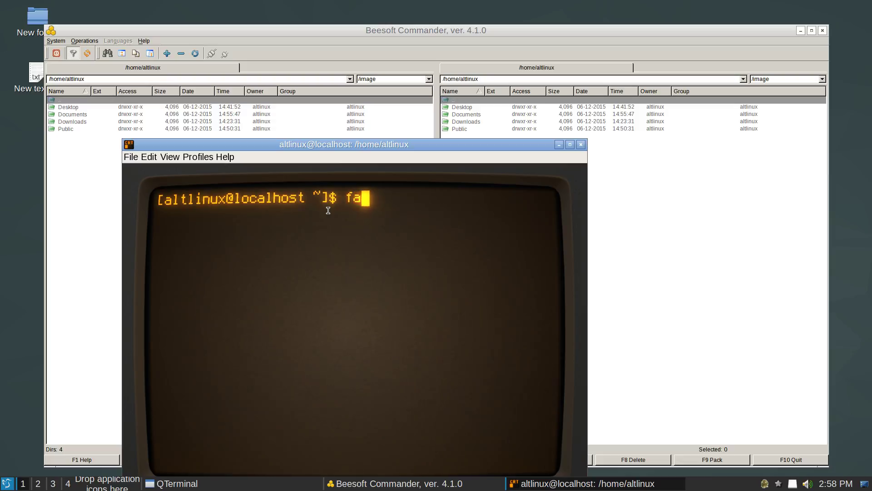
key(Tab)
key(Tab)
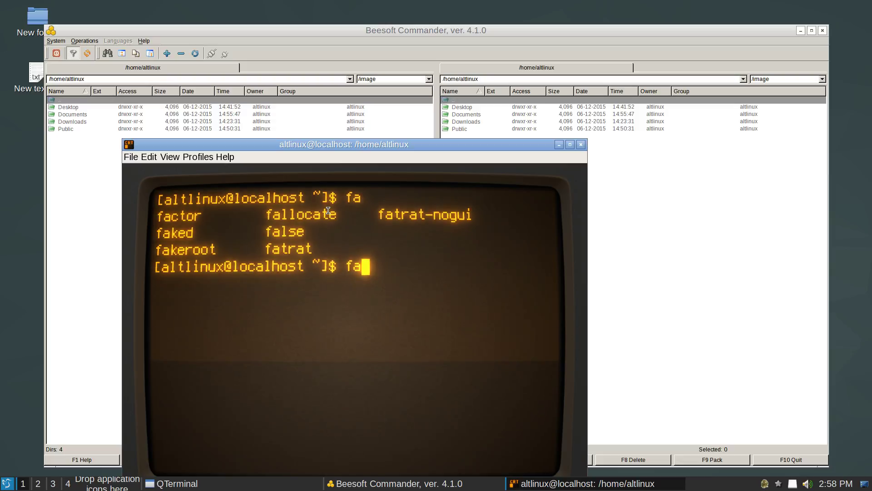
- Clear the partial "fa" command and print the full system information with "uname -a"
key(BackSpace)
key(BackSpace)
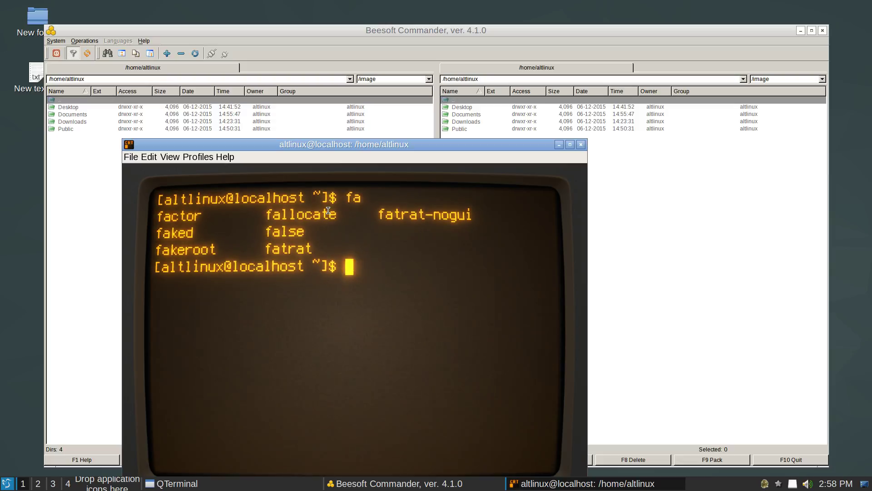
text(uname -a)
key(Return)
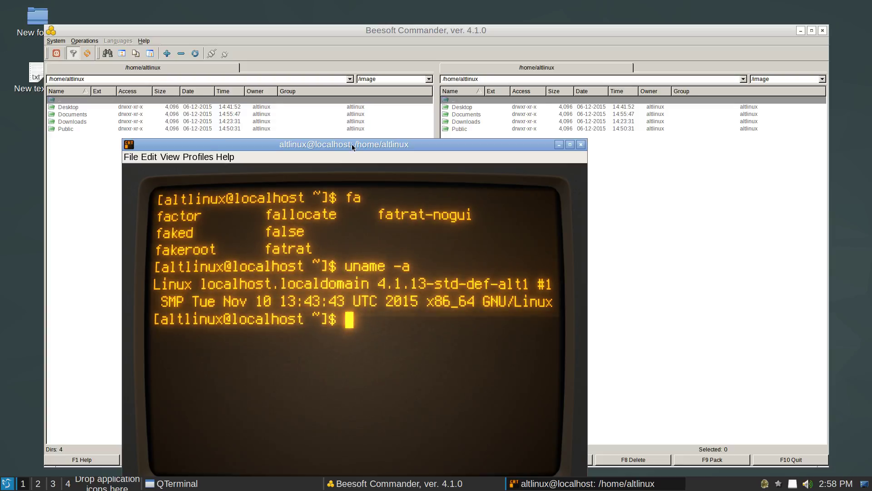
- Open the AXKB keyboard layout settings from the Universal Access applications, view them and save them as they are
click(7, 483)
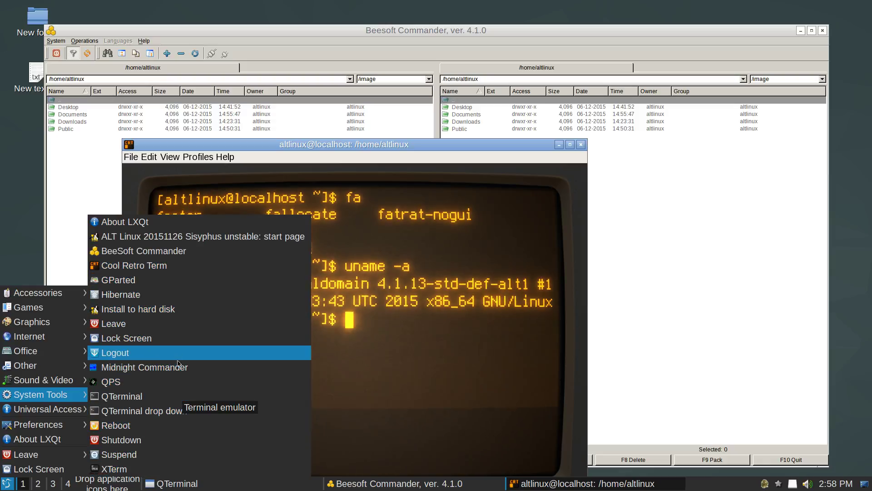
mouse_move(71, 415)
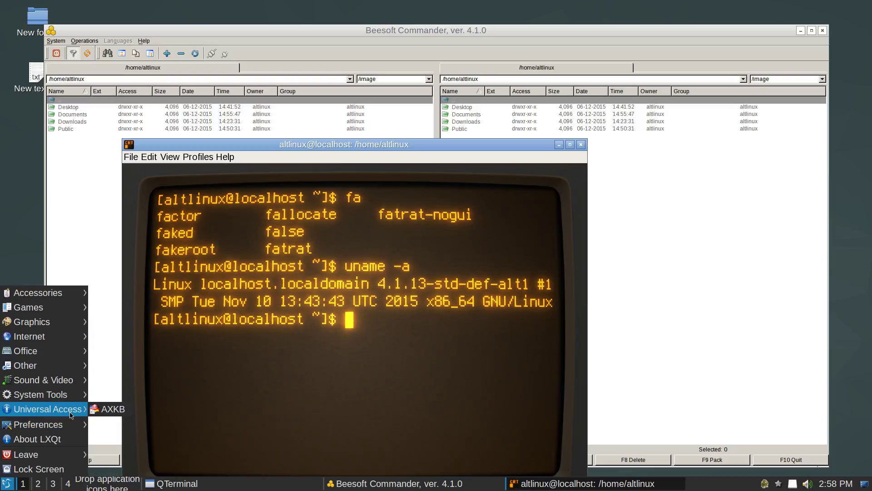
click(109, 410)
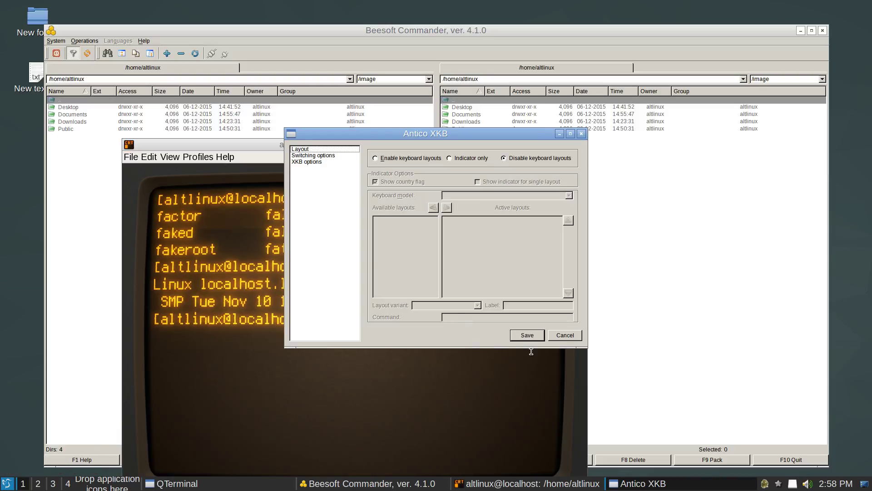
click(533, 337)
- View the Preferences entries of the applications menu and dismiss it, returning to the terminal
click(2, 489)
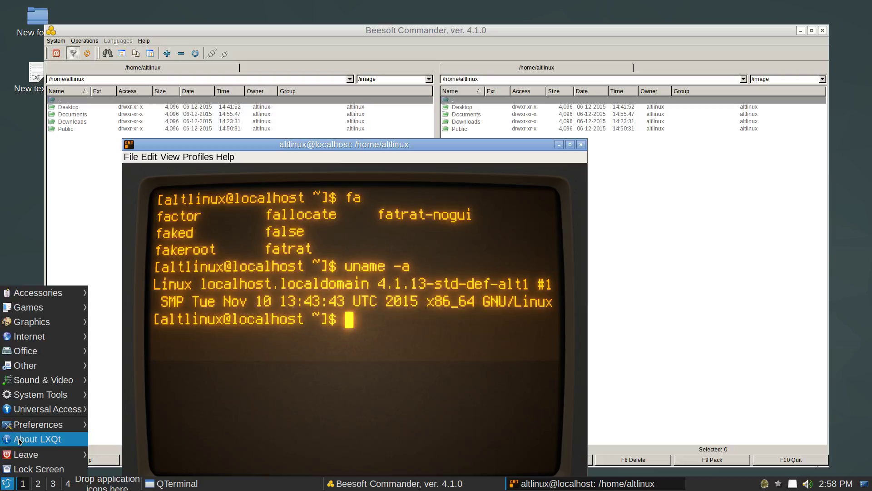
mouse_move(31, 424)
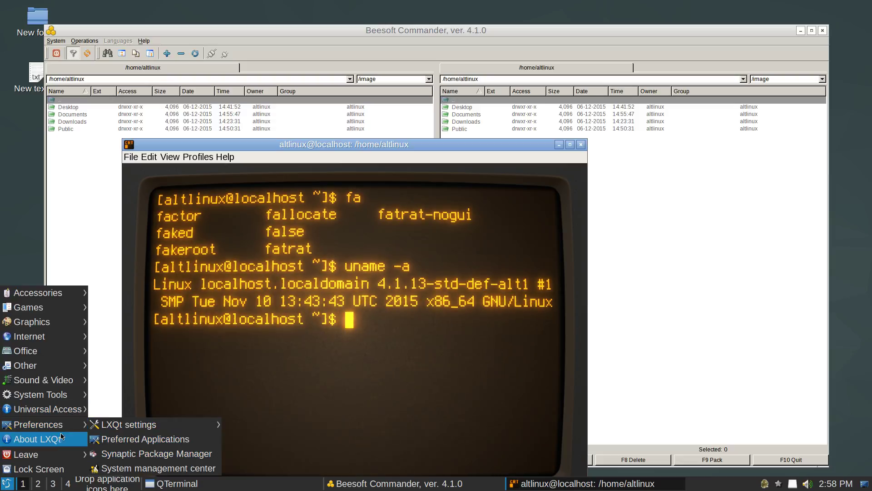
click(253, 365)
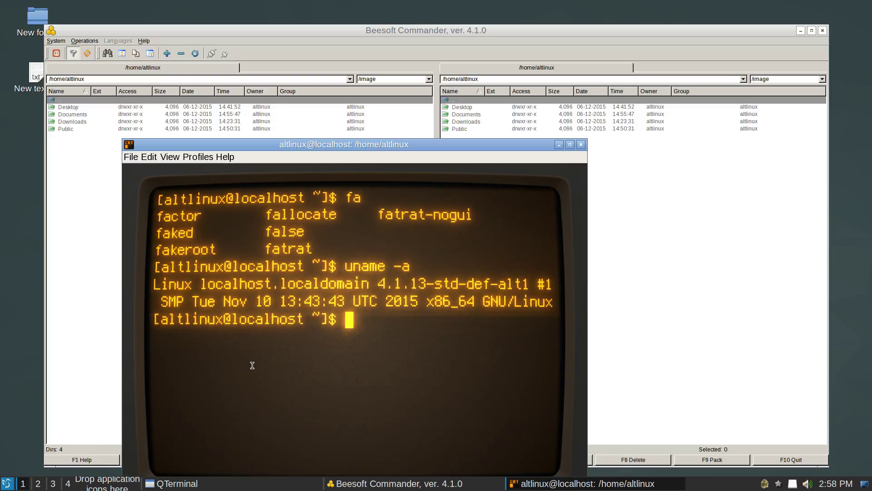
- List the commands beginning with "lxqt-", maximizing the terminal window and paging through to the end of the list
text(lxqt)
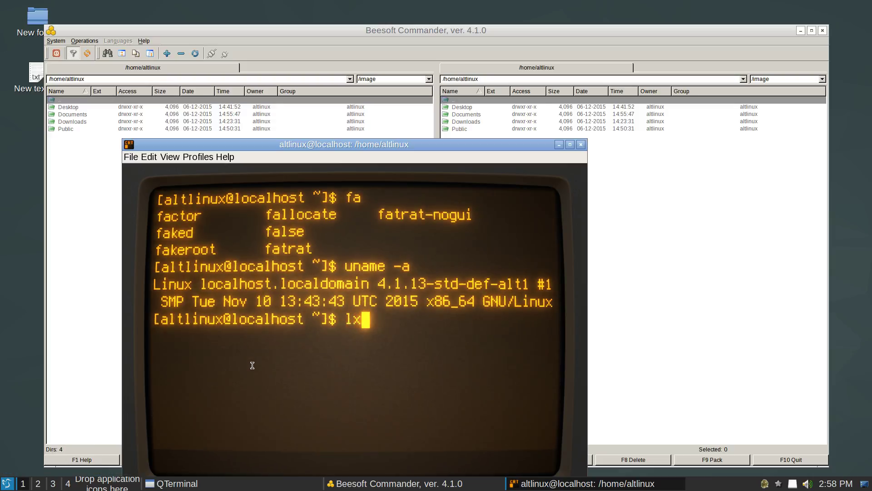
key(Tab)
key(Tab)
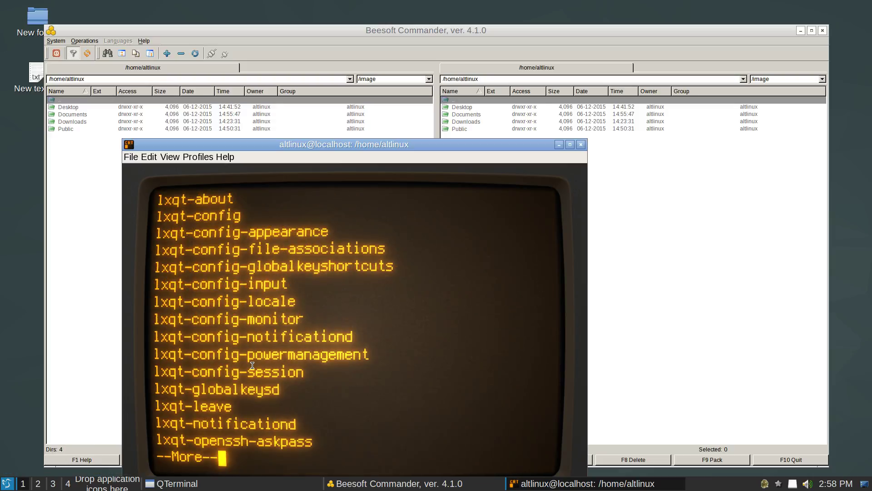
double_click(309, 144)
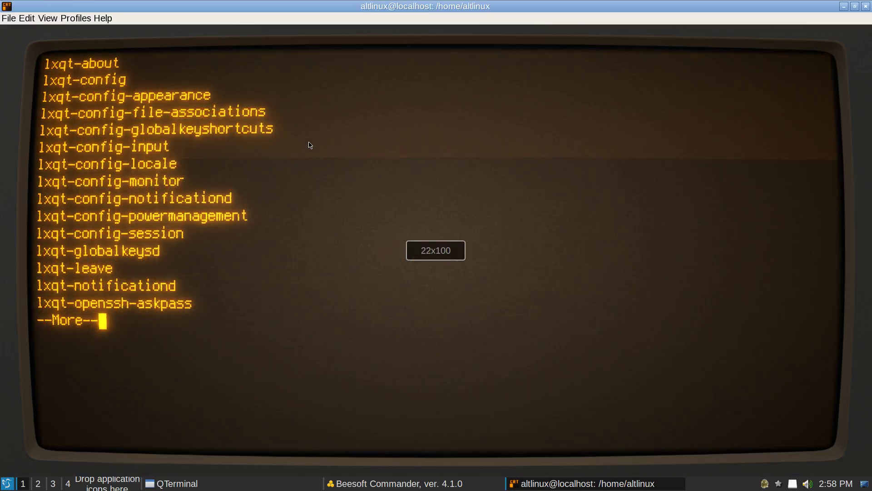
key(space)
key(Return)
key(Return)
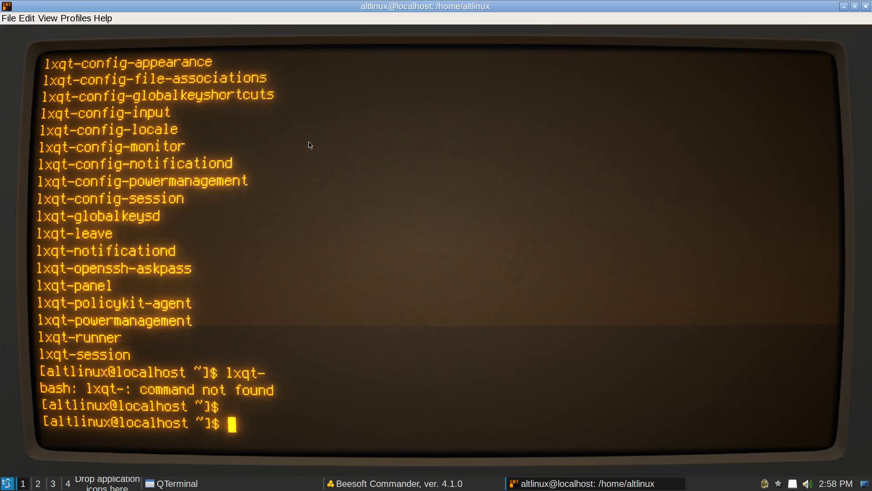
- Try to start the LXQt runner with "lxqt-runner", look back over the earlier output and interrupt the command
text(lxqt-)
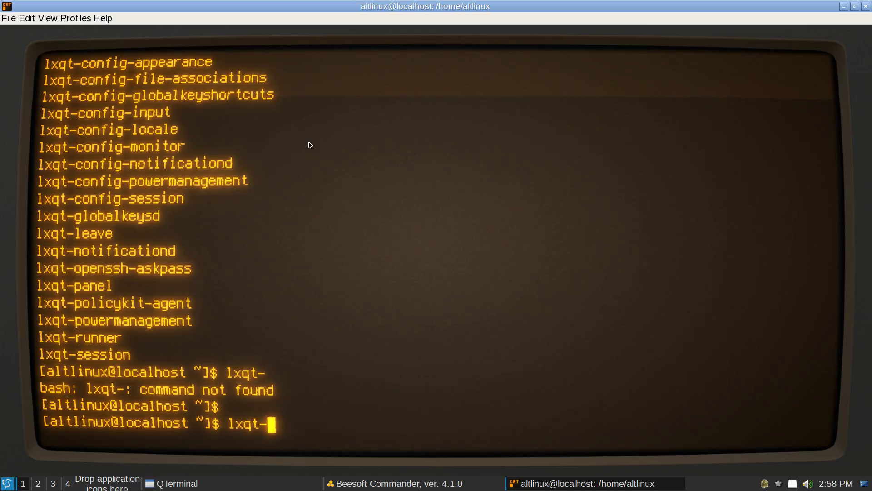
text(runner)
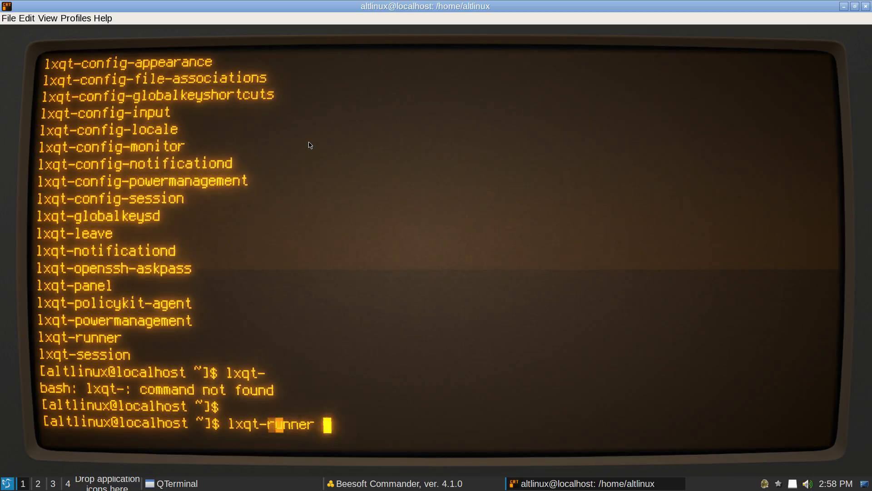
key(Return)
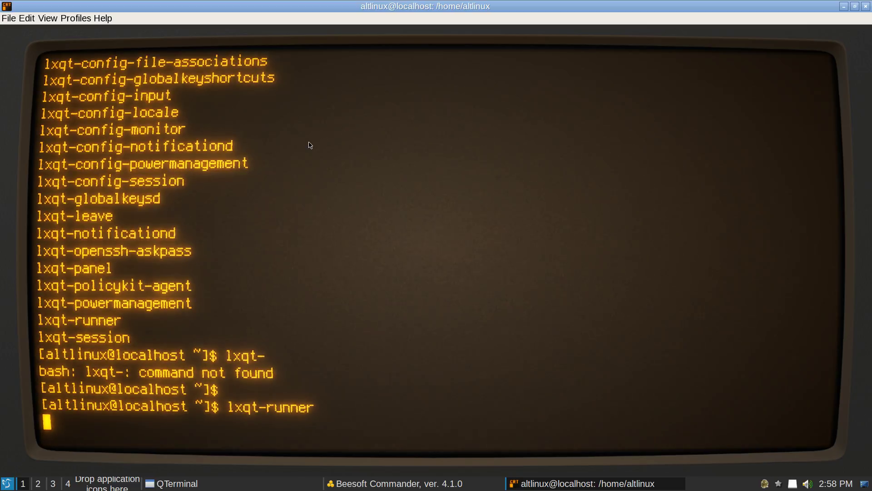
scroll(162, 180, up, 4)
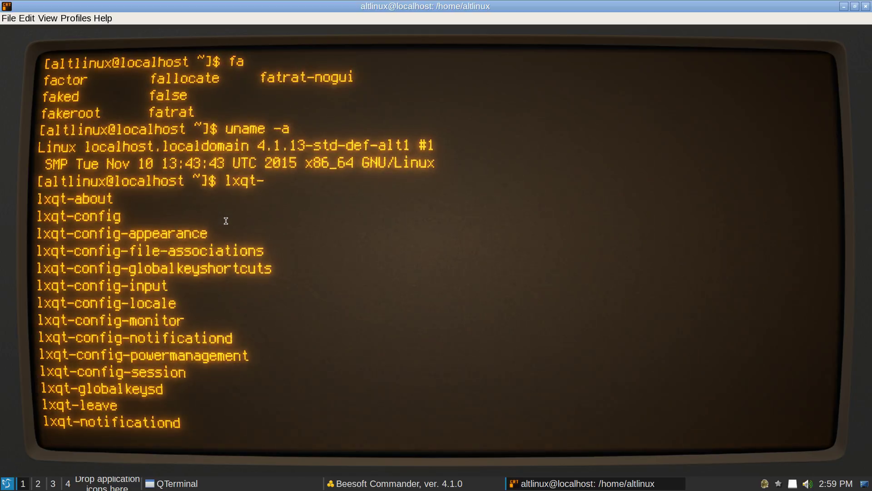
scroll(225, 221, down, 4)
key(ctrl+c)
- Recall the previous command, change it to "lxqt-globalkeysd" and run it
key(Up)
key(BackSpace)
key(BackSpace)
key(BackSpace)
key(BackSpace)
key(BackSpace)
key(BackSpace)
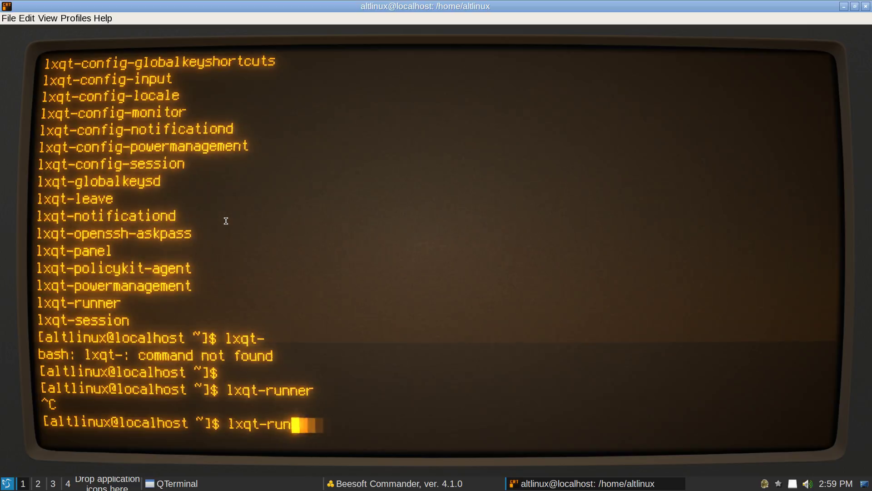
text(g)
key(Tab)
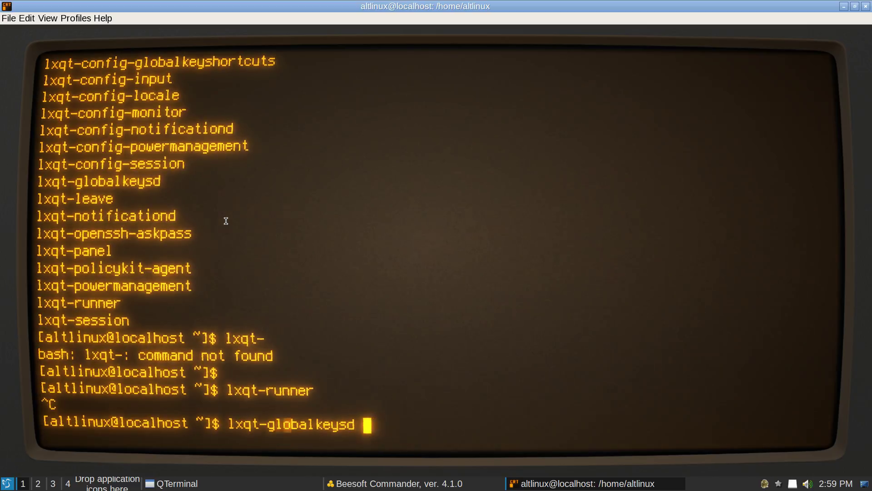
key(Return)
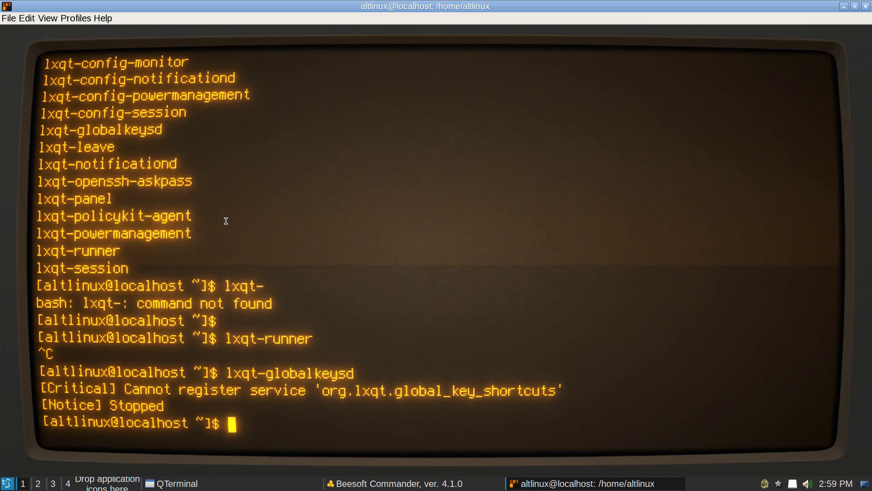
- Try to start the LXQt power management service with "lxqt-powermanagement"
text(lxqt-)
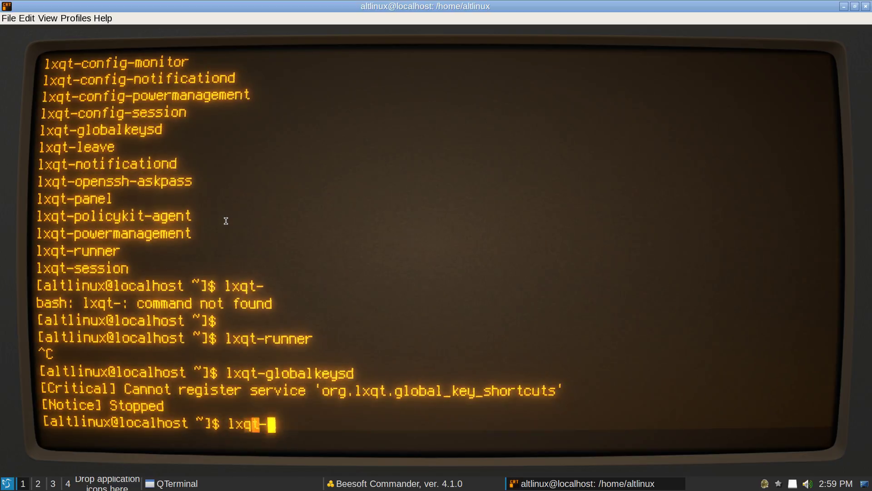
text(po)
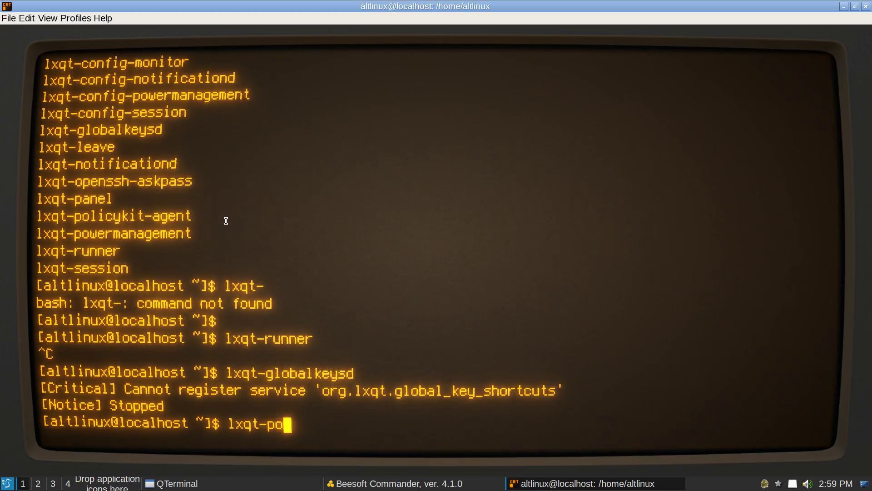
text(w)
key(Tab)
key(Return)
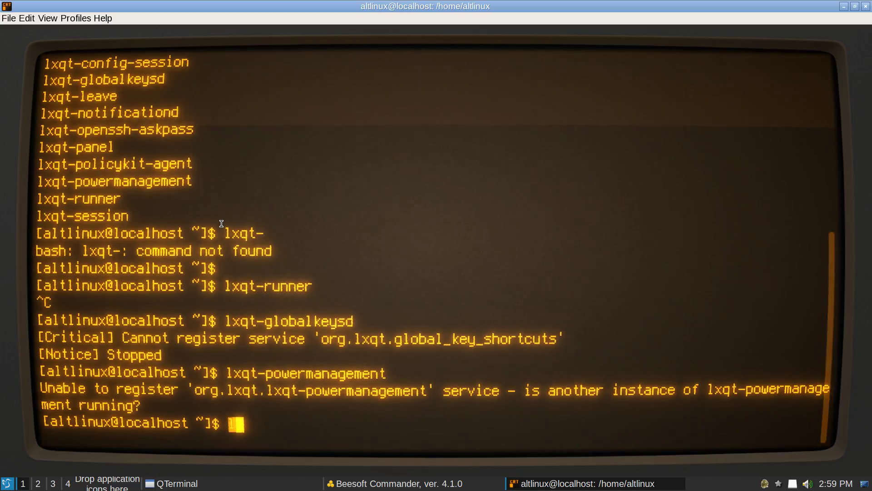
- List the available "lxqt-" commands again at the new prompt
text(ls)
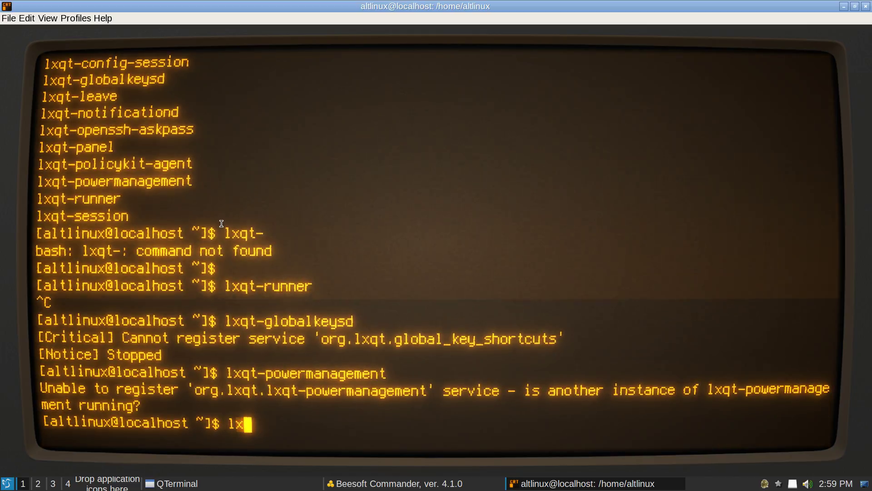
key(Tab)
key(Tab)
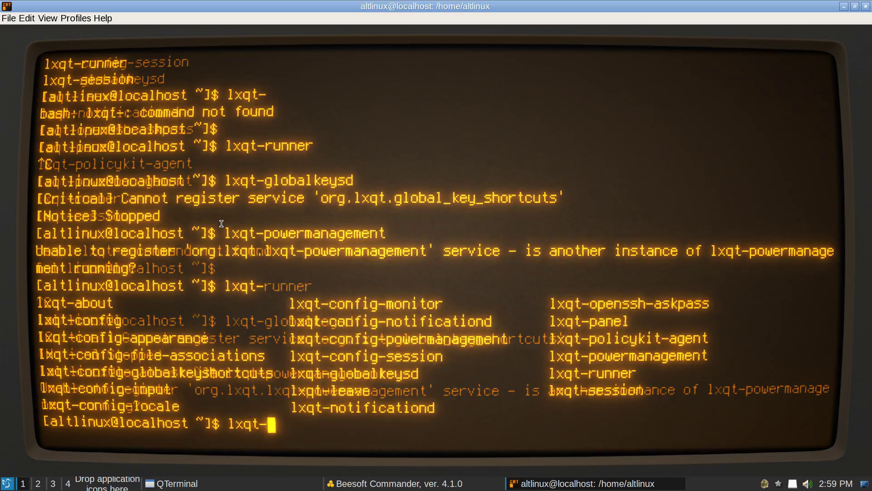